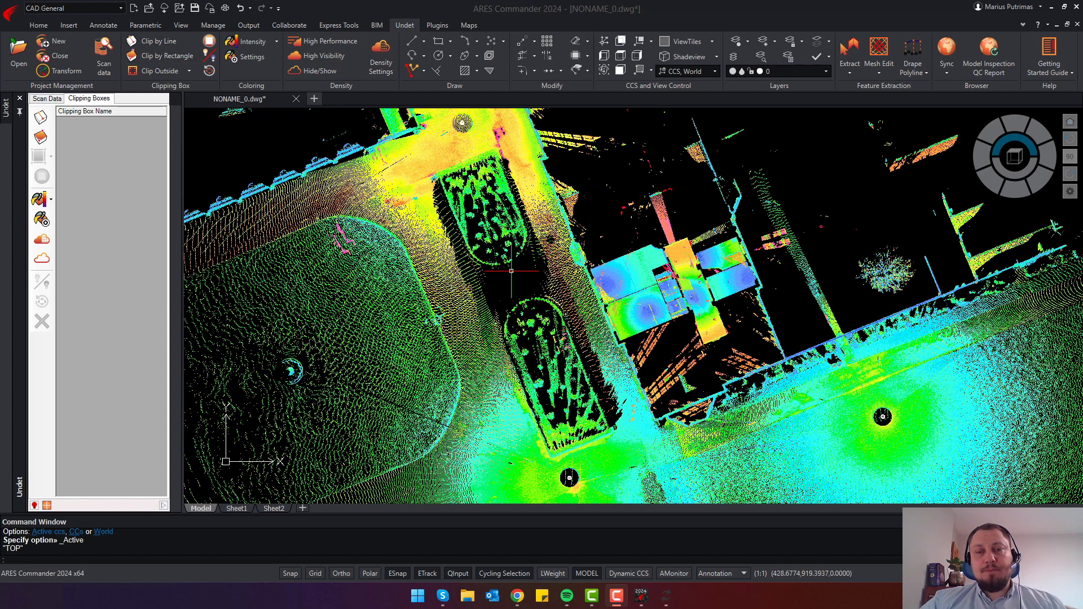
Step: Clip the point cloud with a rectangle drawn around the building's scanned rooms in the top view
scroll(727, 295, "up", 2)
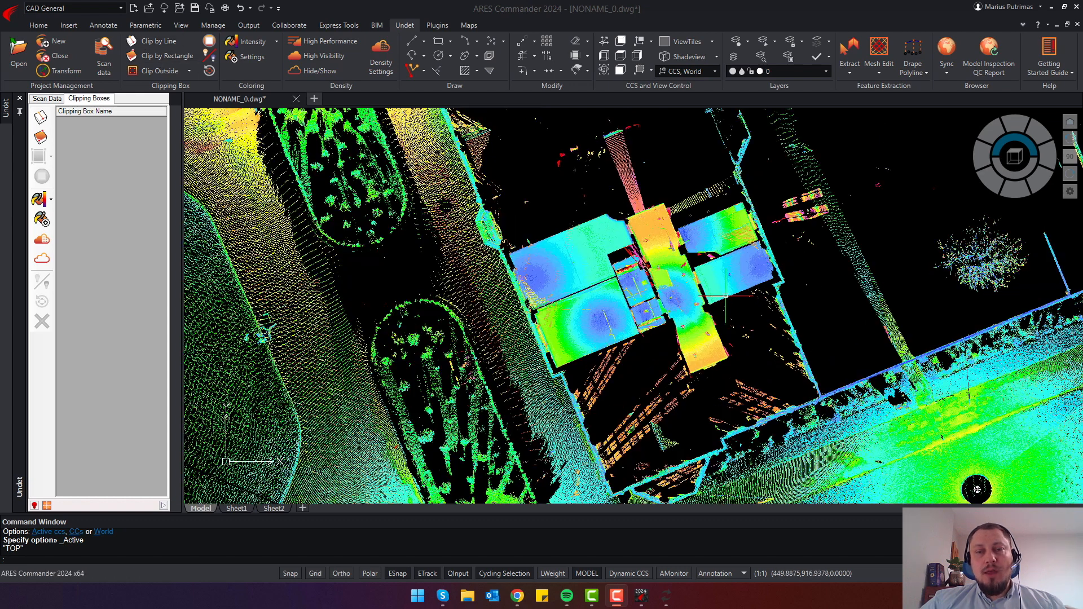
left_click(167, 56)
left_click(431, 158)
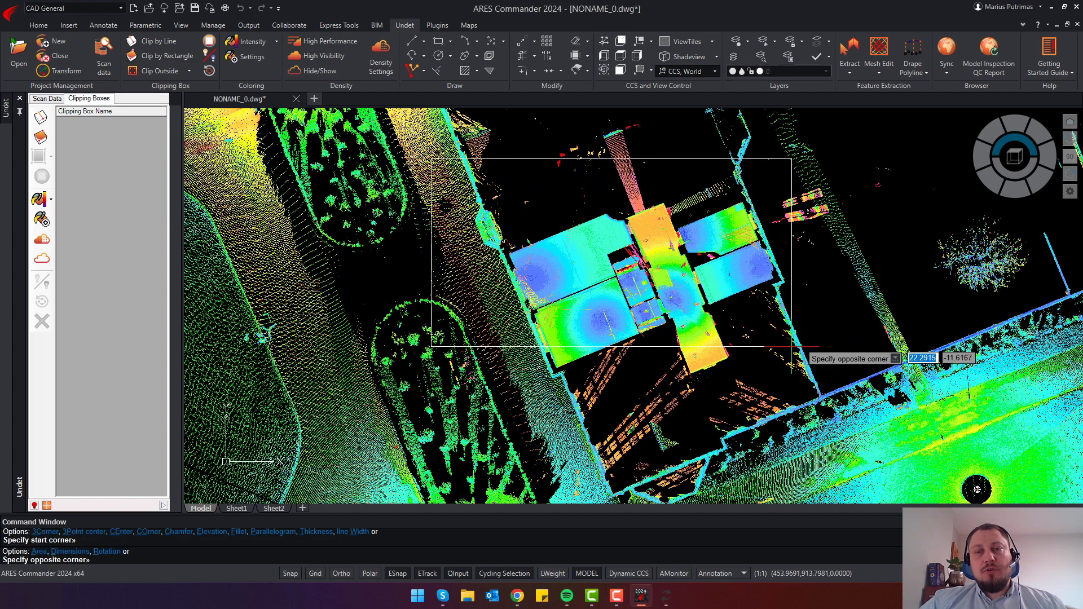
left_click(822, 383)
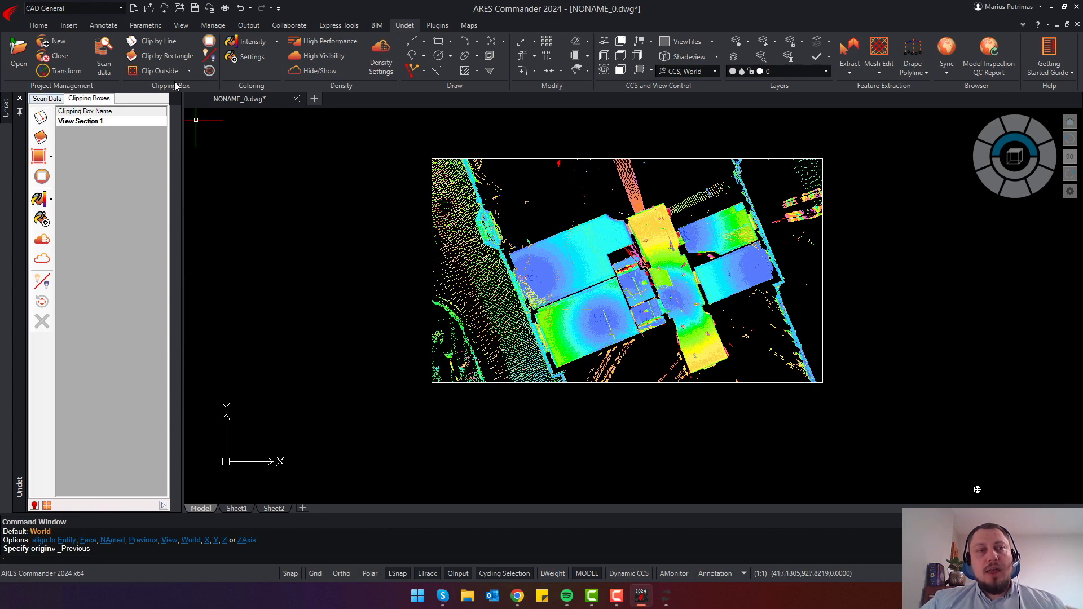
Step: Create a second rectangular clipping box from the full cloud, slightly smaller but again enclosing all the scanned rooms
left_click(161, 56)
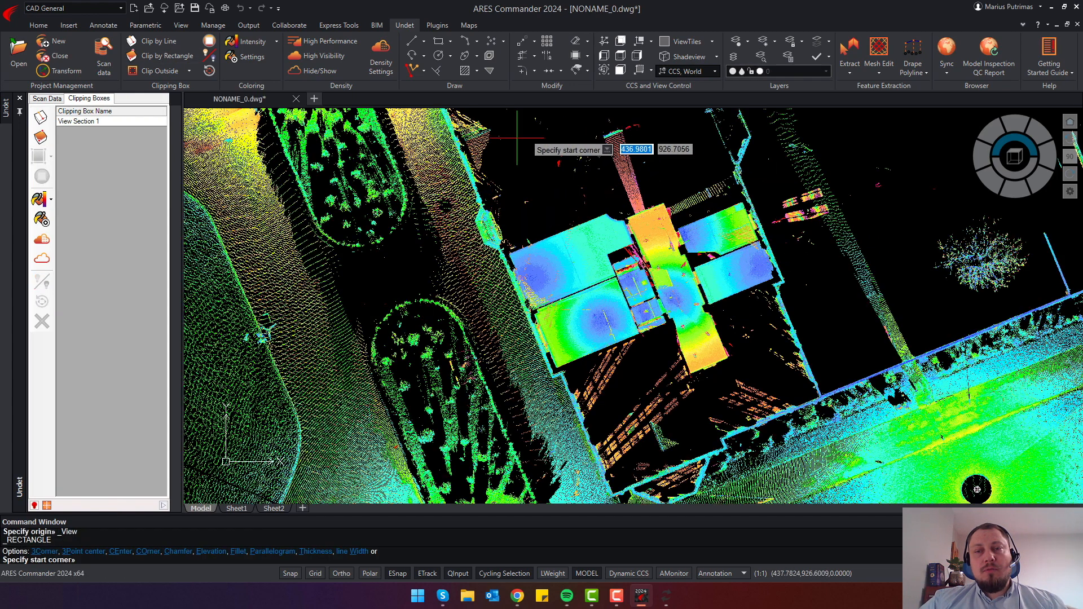
left_click(434, 162)
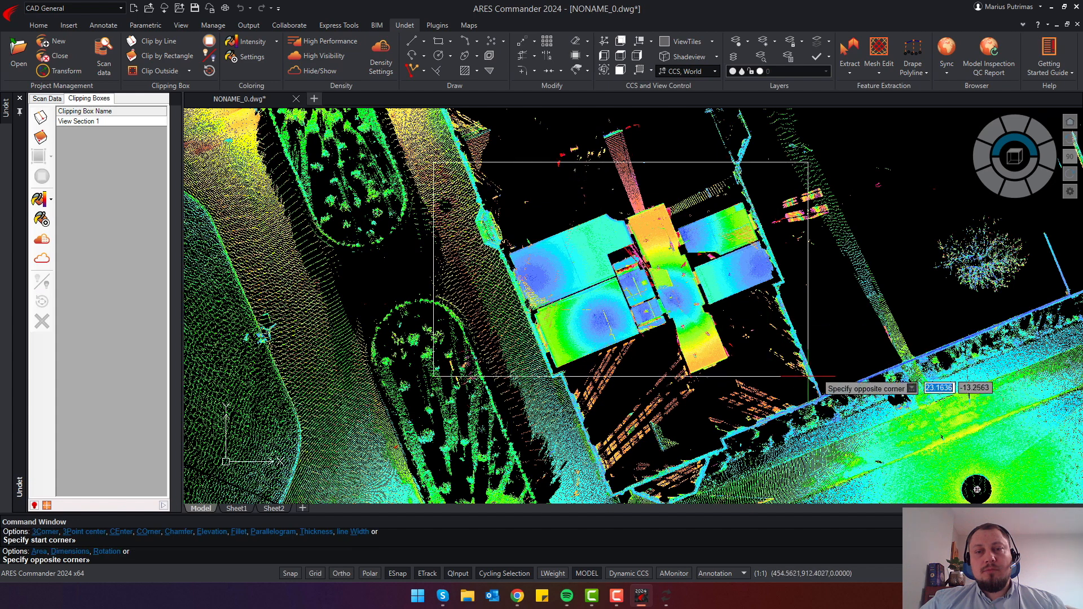
left_click(810, 381)
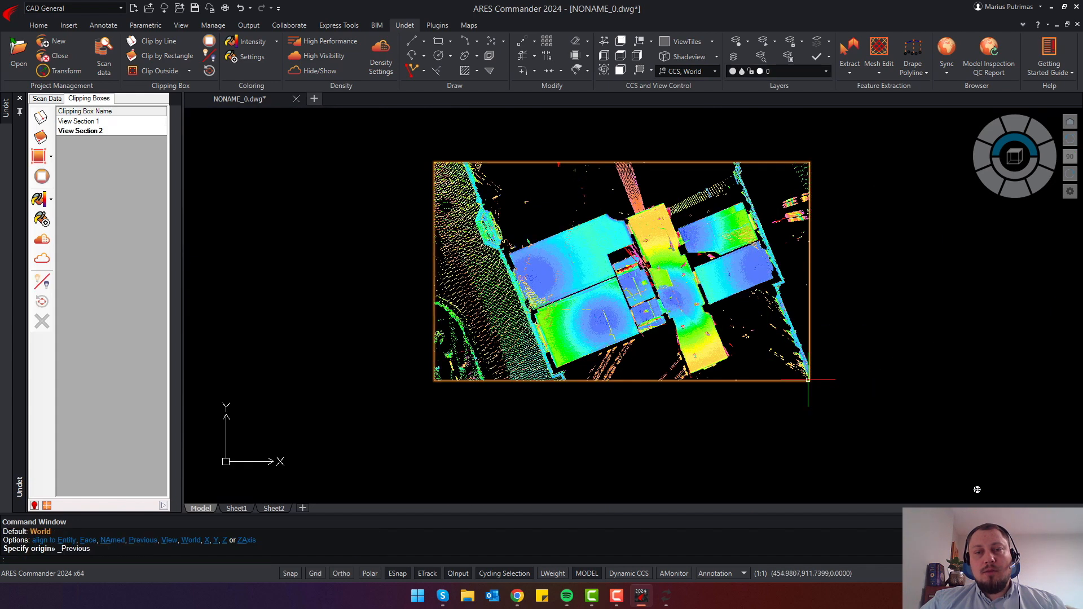
Step: Create a third rectangular clipping box around the rooms, leaving a margin beyond the building's outer walls on both sides
left_click(169, 58)
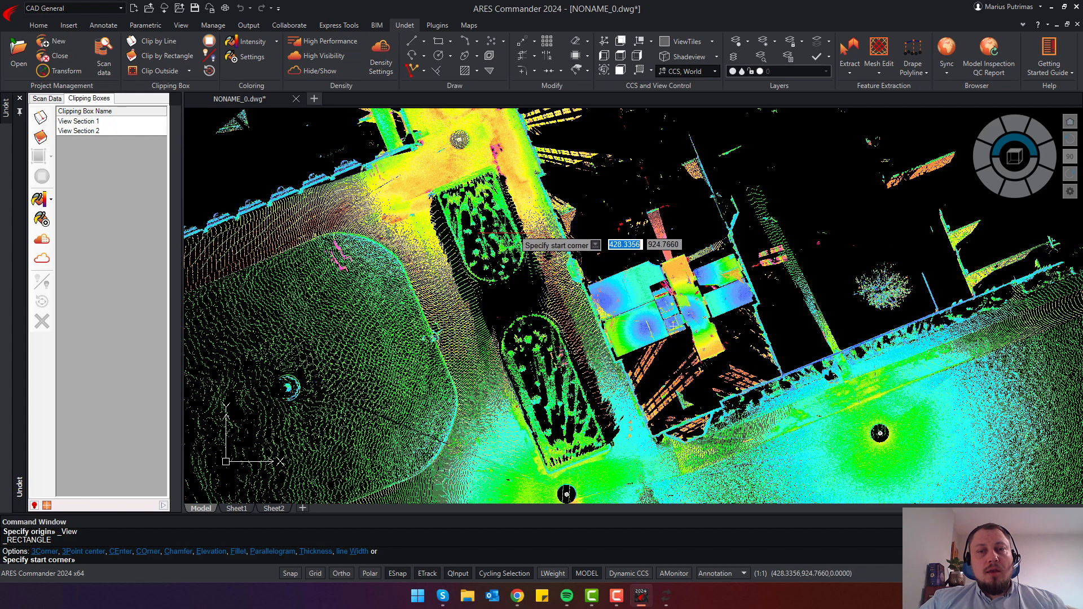
left_click(522, 223)
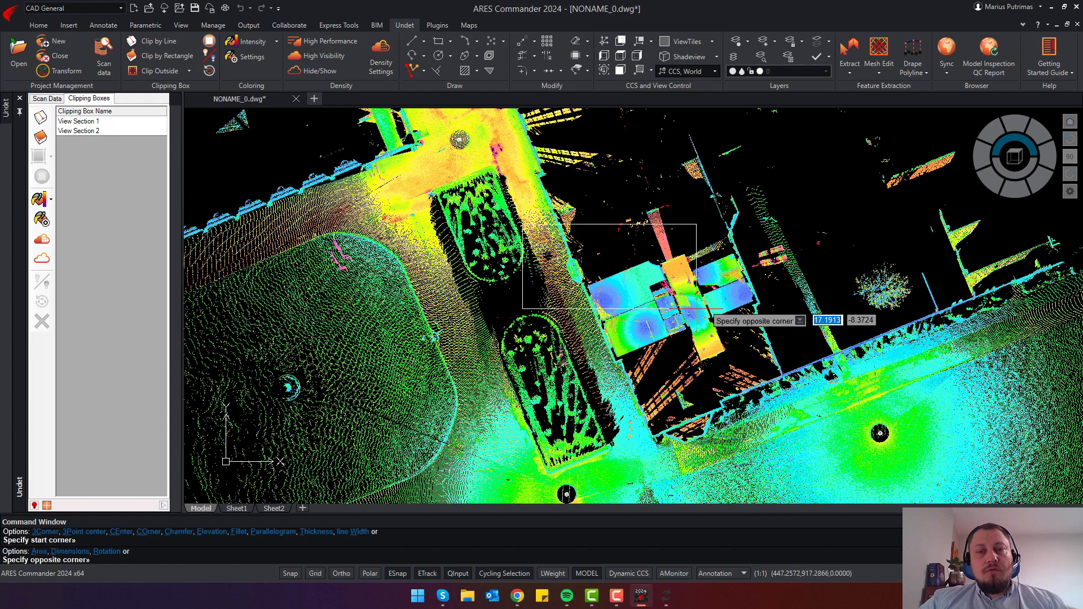
left_click(800, 362)
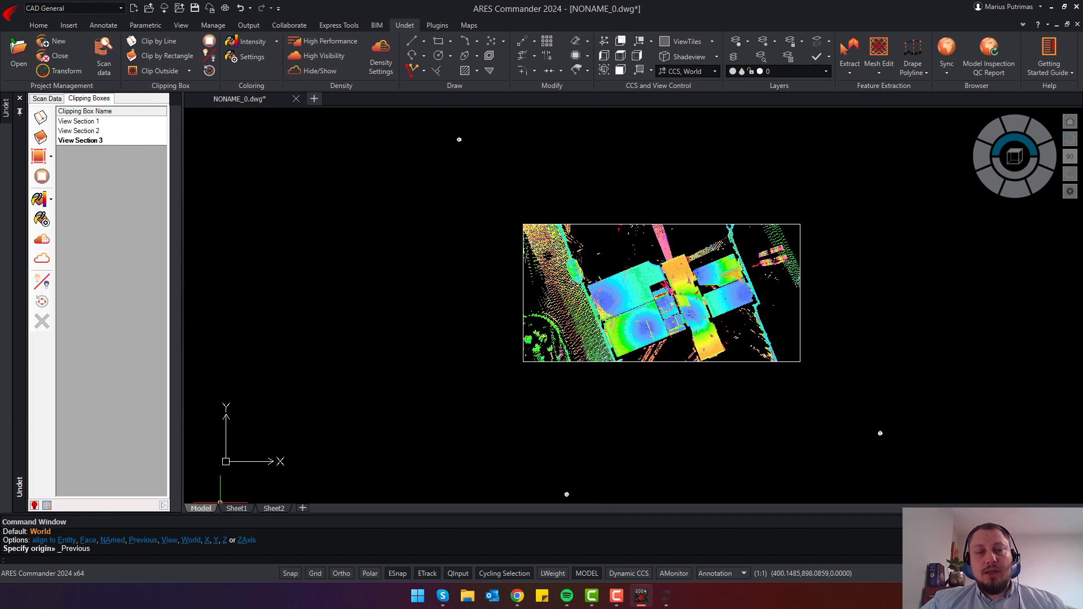
Step: Clip the already clipped cloud further with a narrower rectangle around the rooms
left_click(172, 61)
left_click(564, 205)
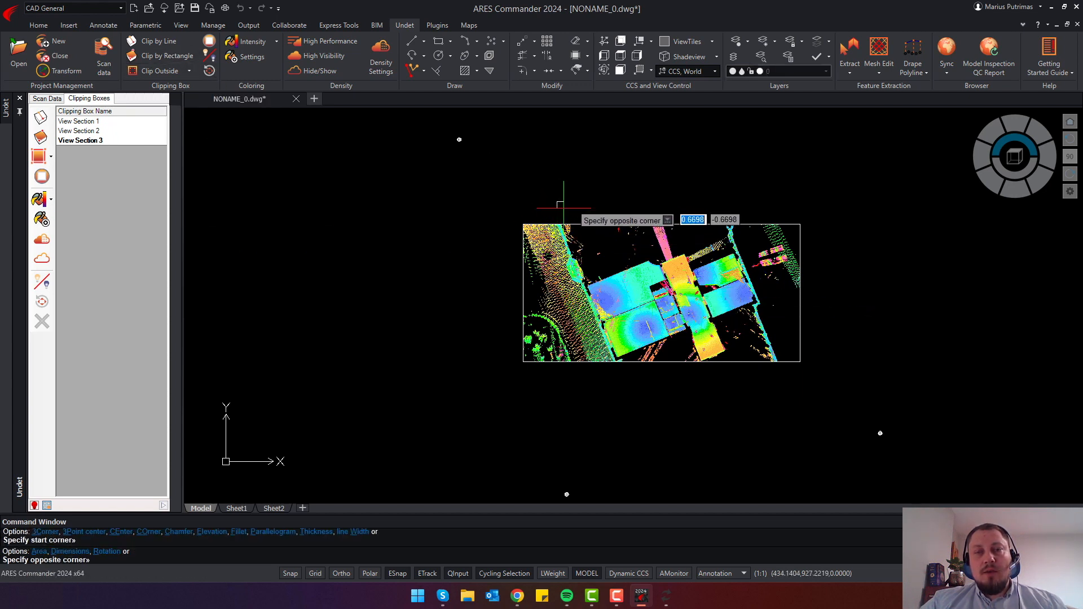
left_click(763, 372)
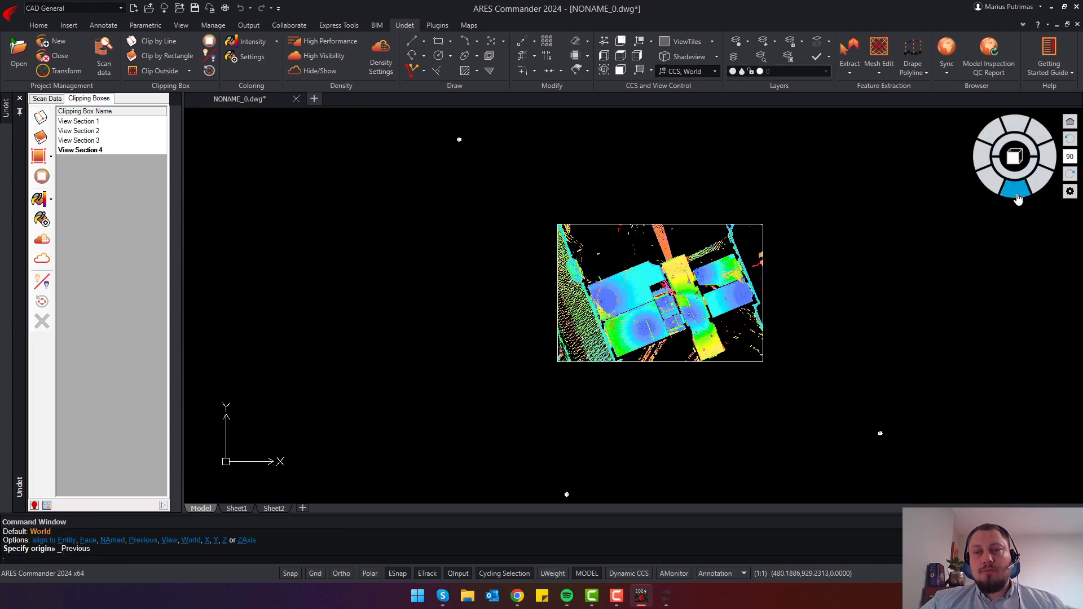
Step: Clip the current section in the front view to a thin horizontal slice through the ground-floor rooms and show it from the top
scroll(659, 399, "up", 3)
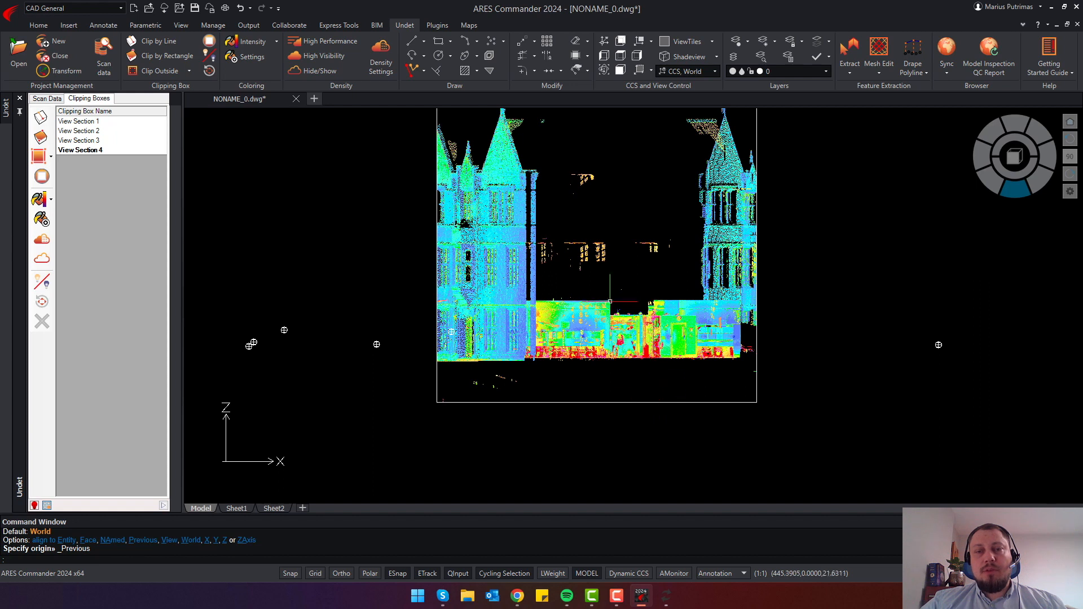
left_click(41, 138)
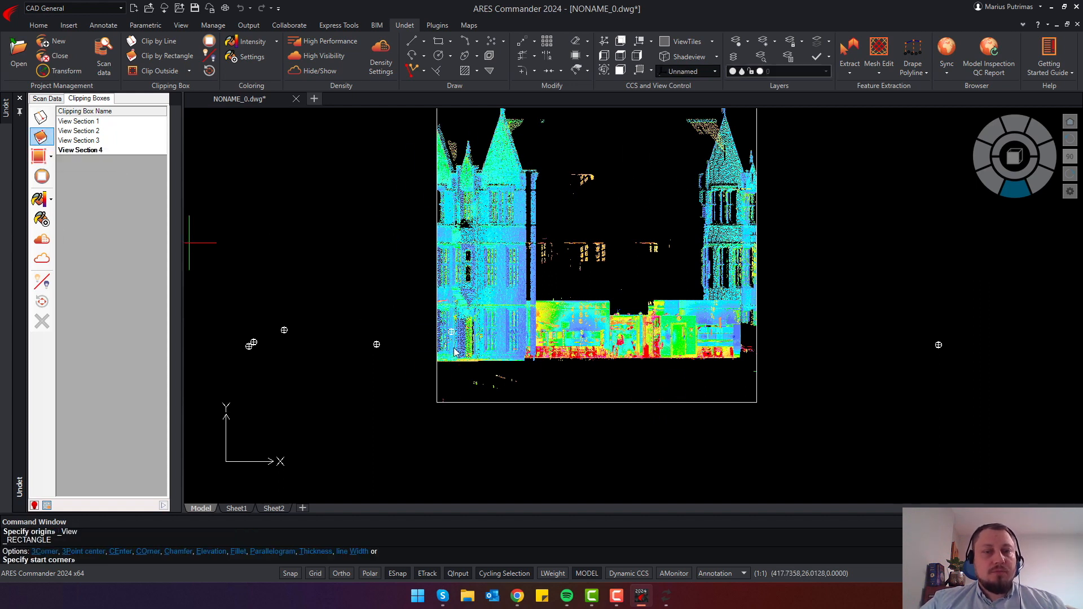
left_click(415, 327)
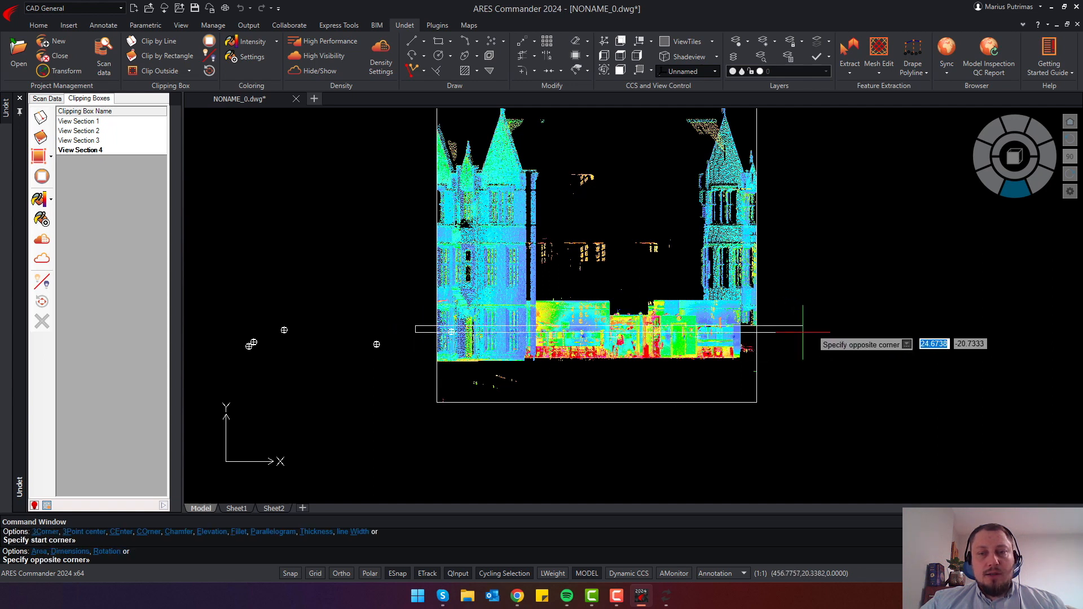
left_click(798, 335)
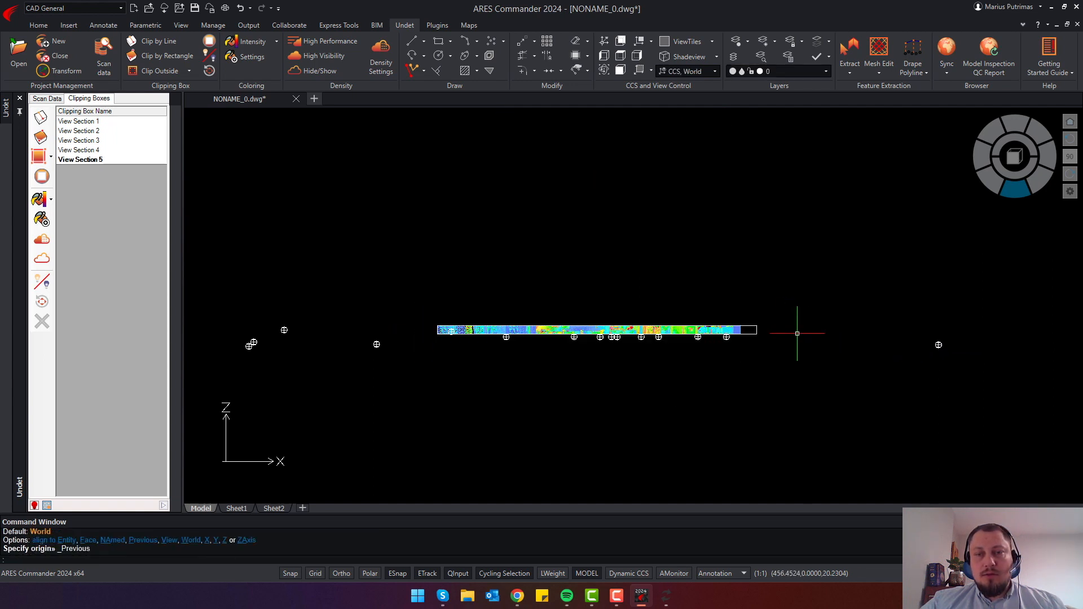
left_click(620, 70)
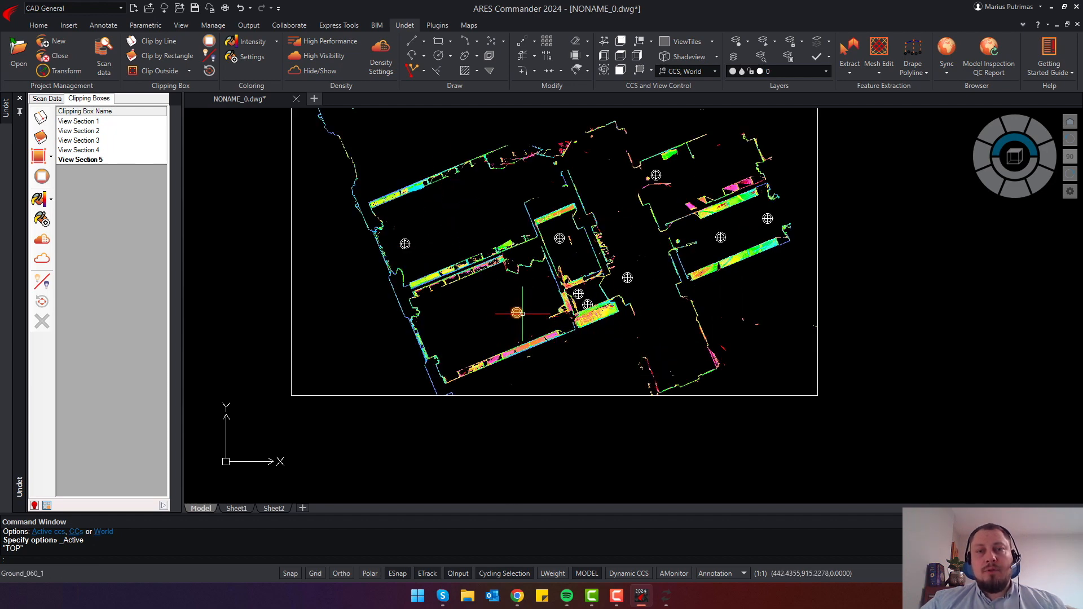
middle_click_drag(507, 289, 507, 334)
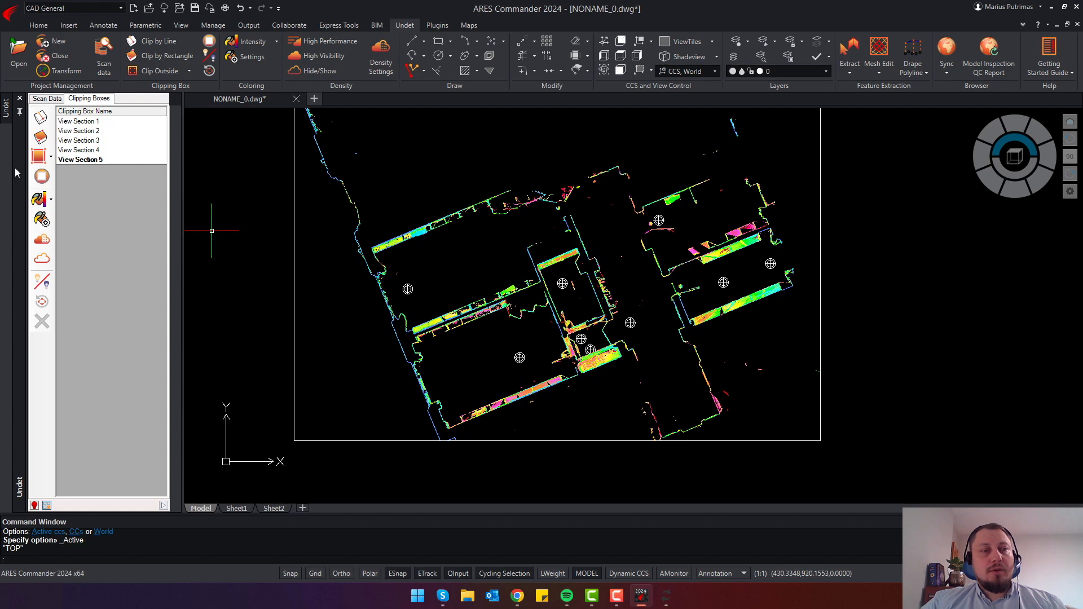
Step: Turn off the active clipping and clip the full point cloud with a new rectangle around the rooms
left_click(42, 177)
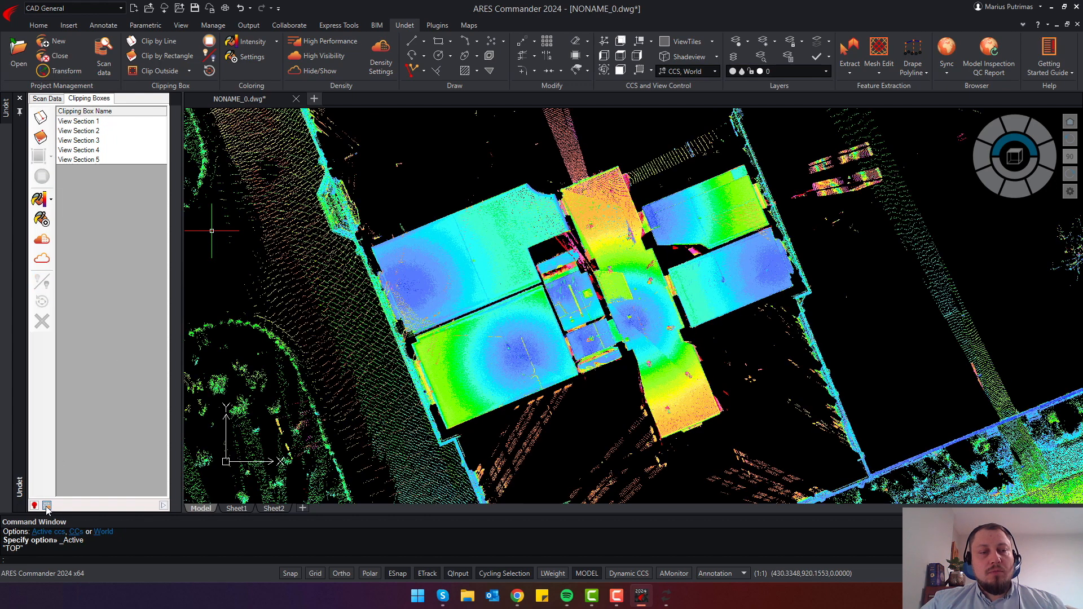
left_click(41, 137)
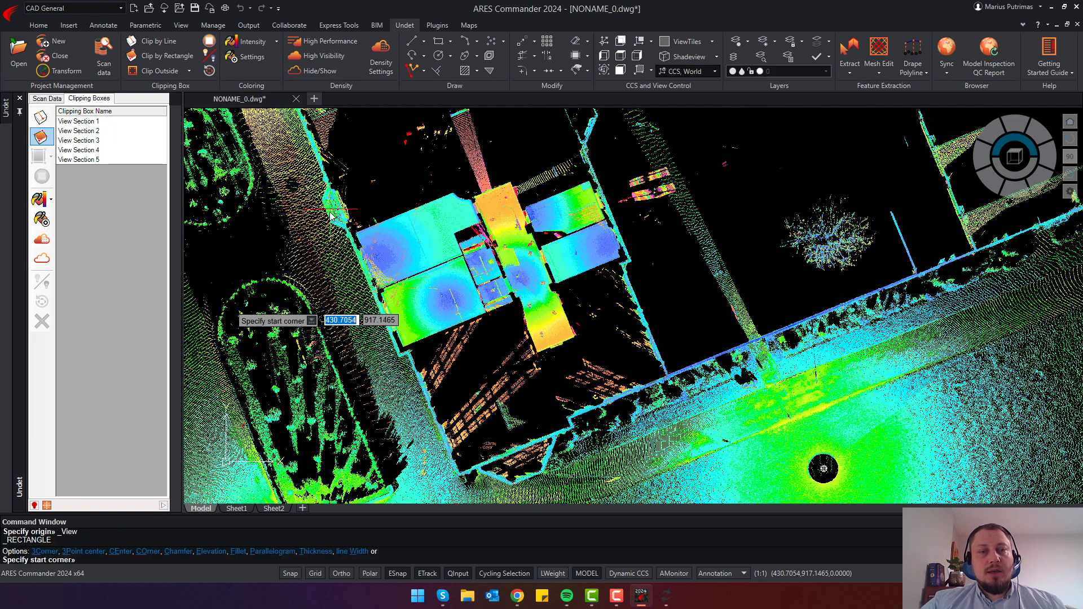
scroll(331, 216, "down", 3)
left_click(288, 165)
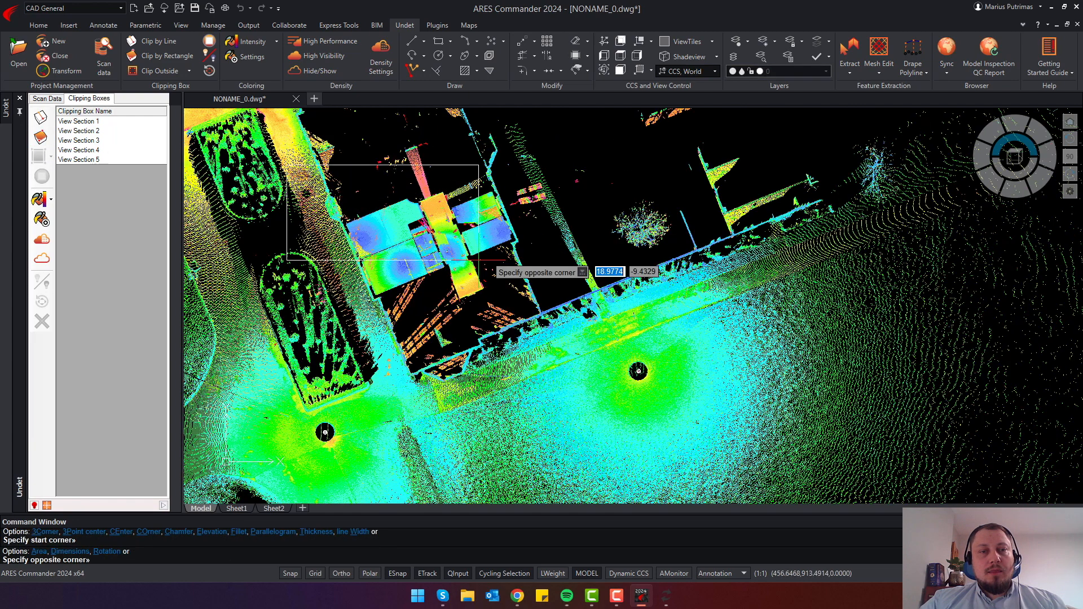
left_click(553, 304)
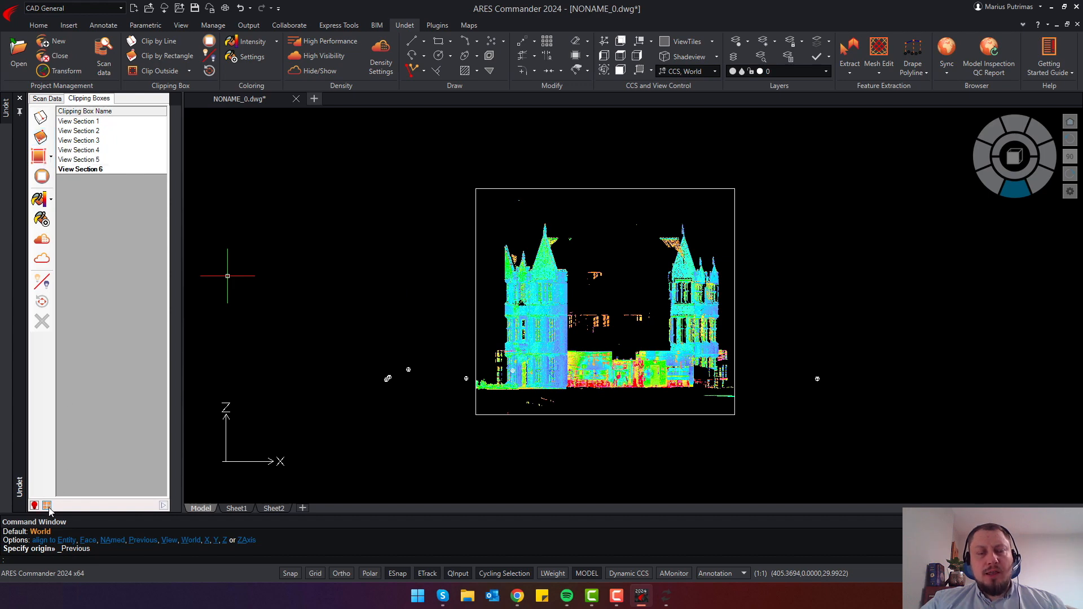
Step: Clip the full cloud in the front view to a thin horizontal slice across the whole building and examine it from the top
left_click(41, 138)
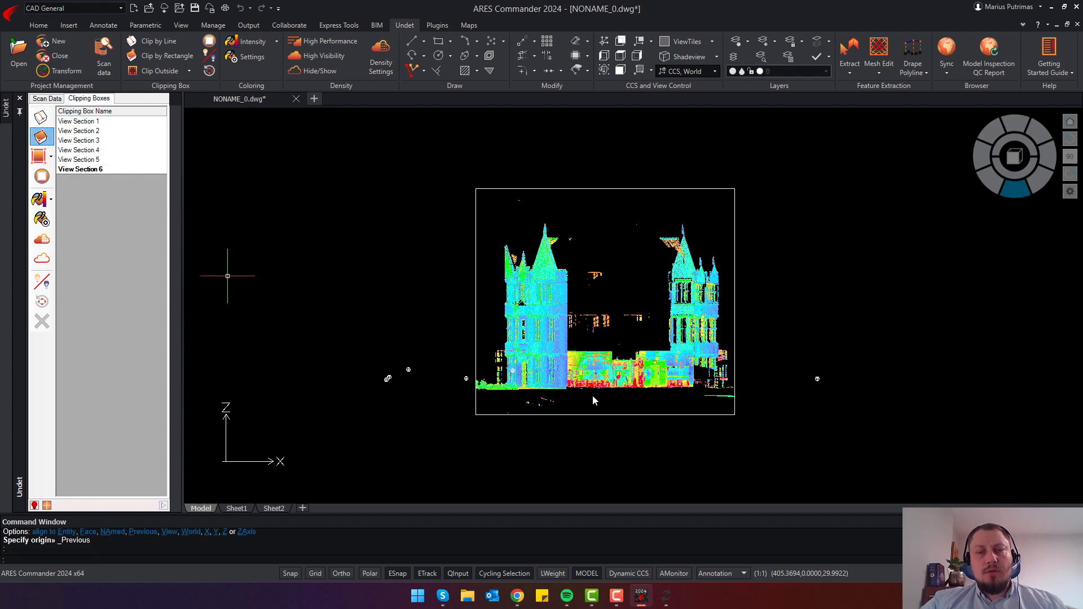
left_click(407, 371)
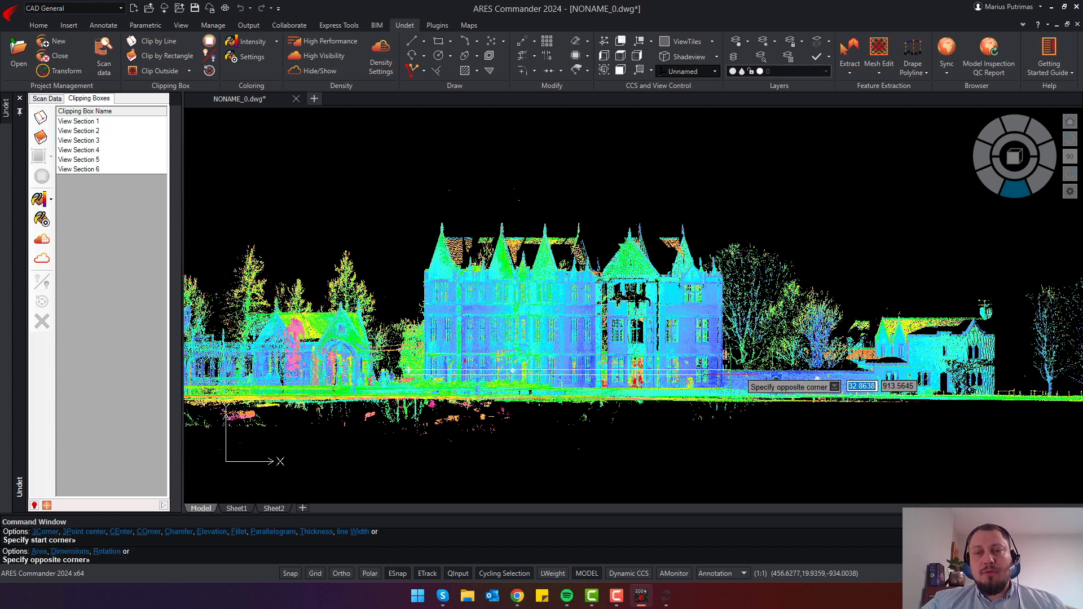
left_click(731, 375)
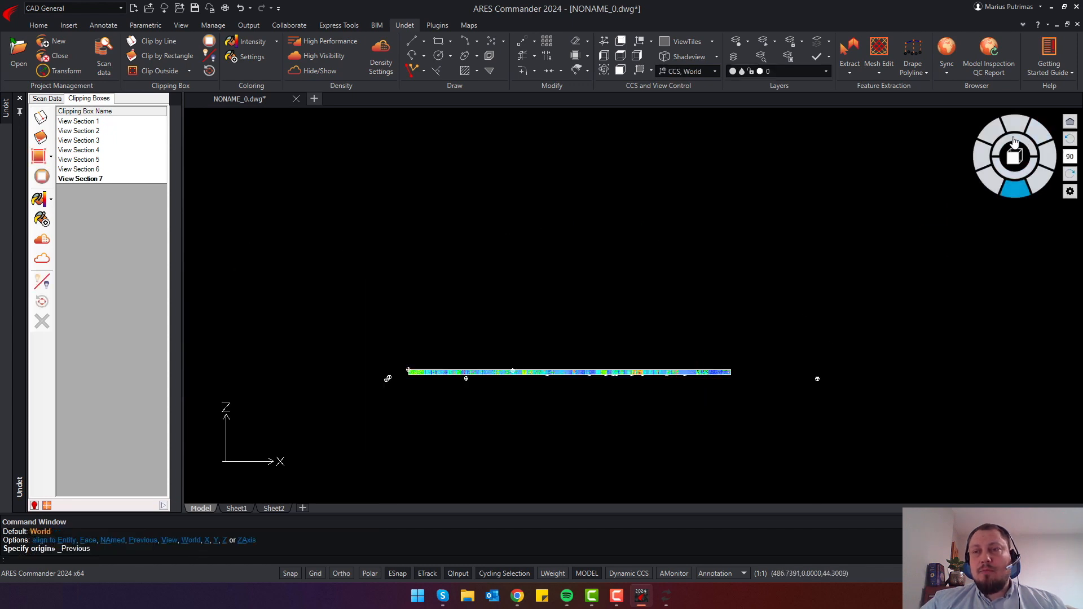
left_click(1014, 141)
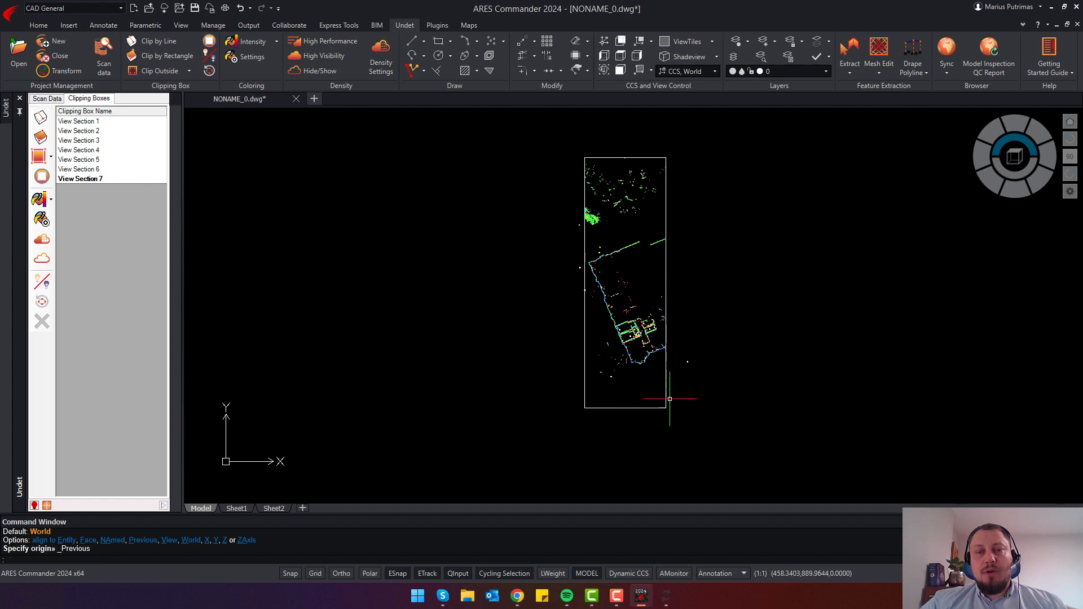
scroll(630, 276, "up", 3)
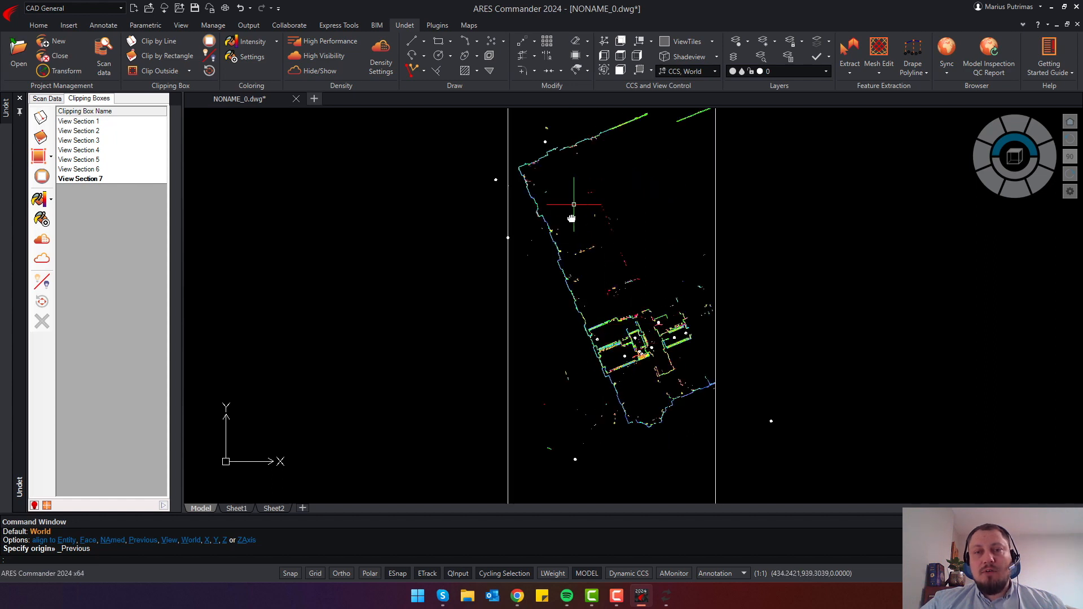
middle_click_drag(571, 217, 530, 312)
scroll(530, 312, "down", 3)
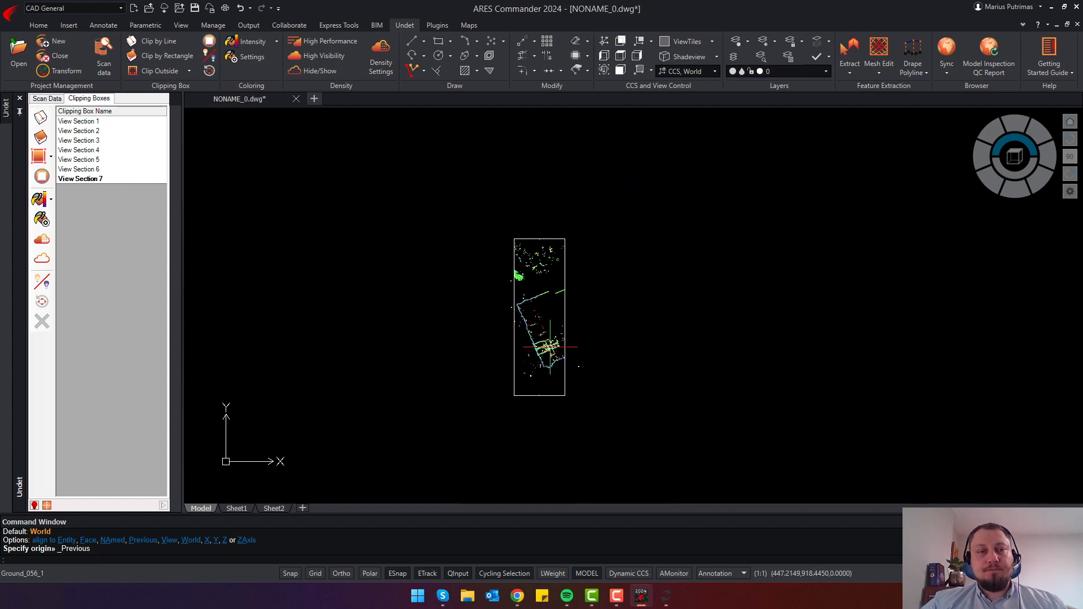
scroll(549, 359, "up", 2)
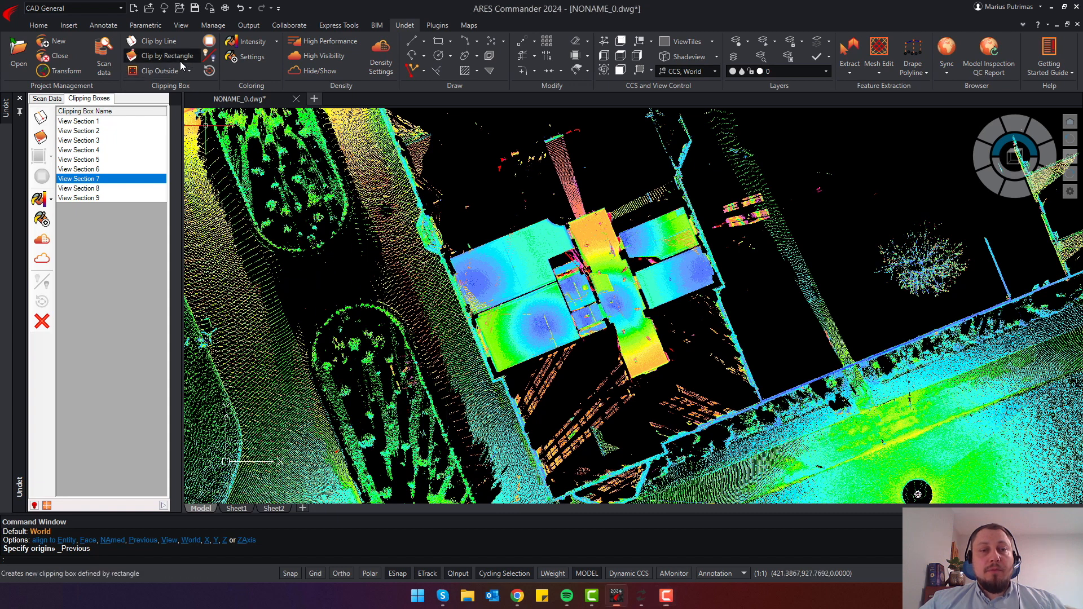
Step: Create an axis-aligned rectangular clipping box around the rooms from the unclipped cloud in the top view
left_click(163, 56)
left_click(370, 171)
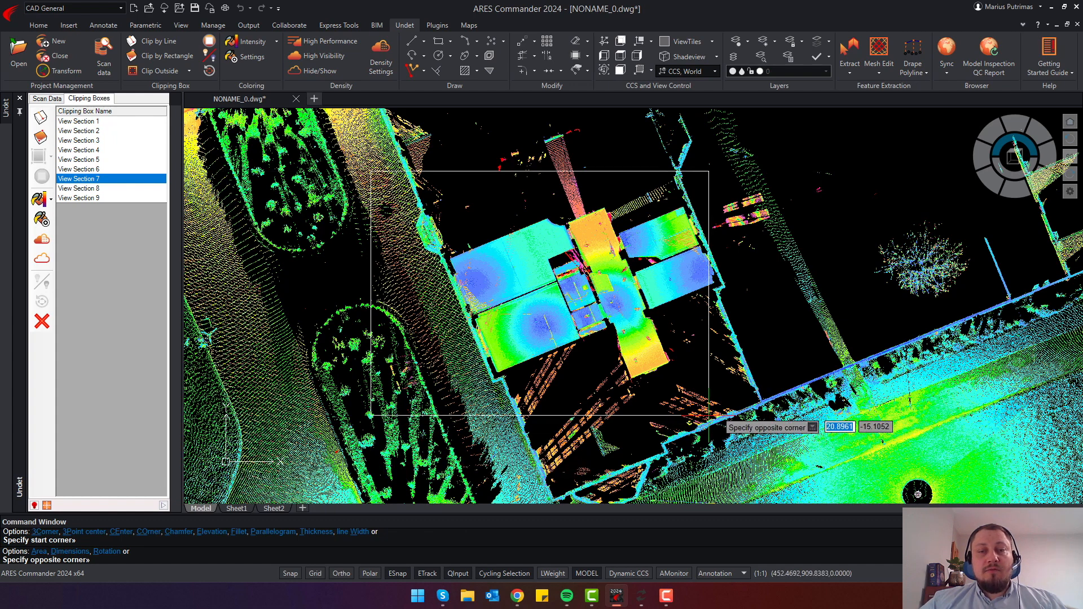
left_click(775, 388)
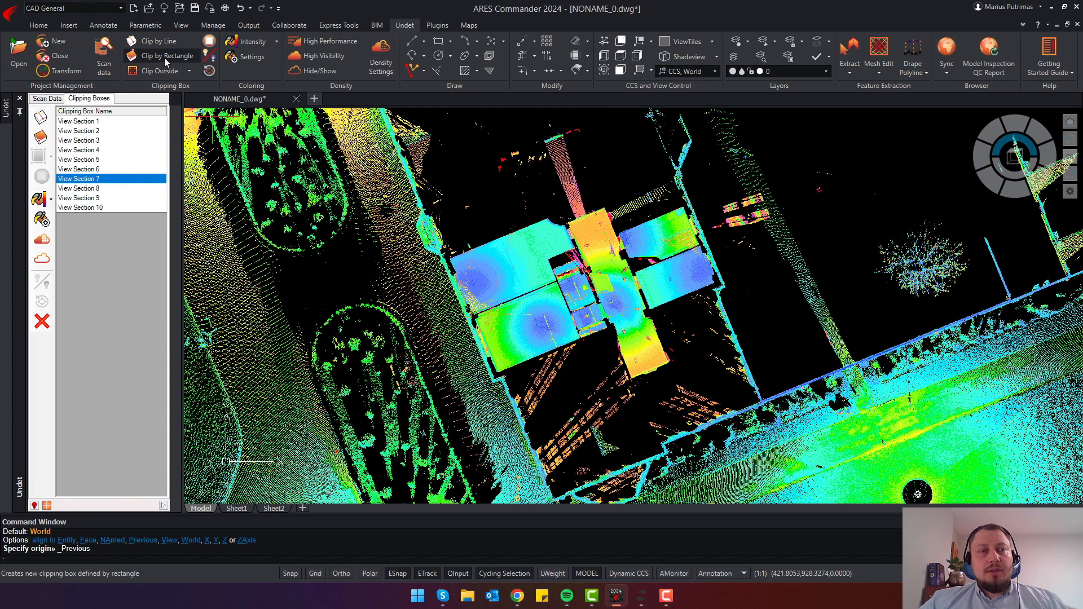
Step: Clip the full point cloud with a rectangle around the rooms, using the Rotation option to align it with the building's walls
left_click(164, 57)
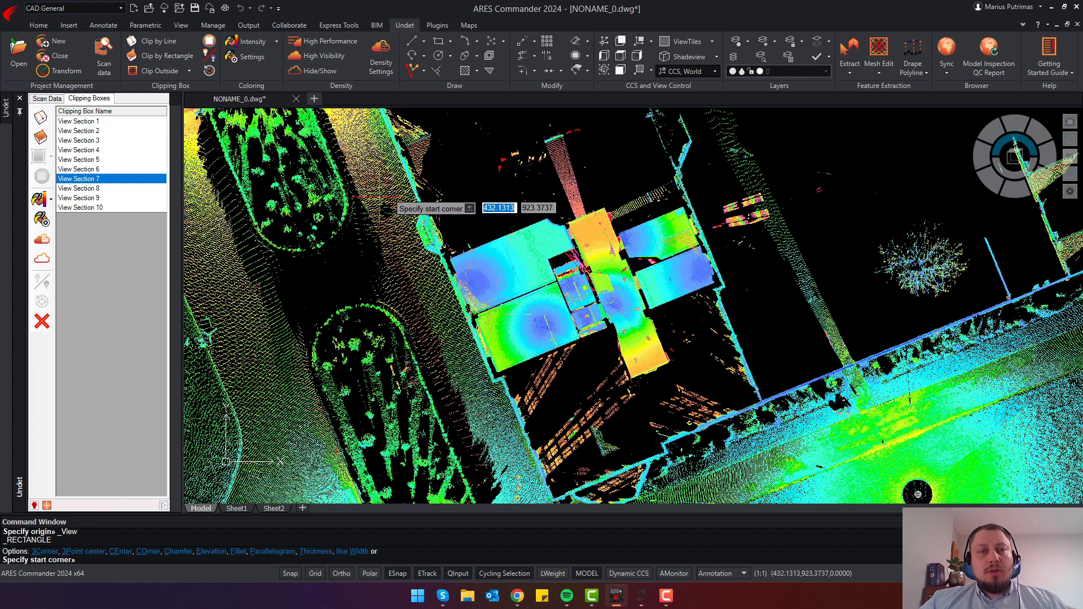
left_click(417, 197)
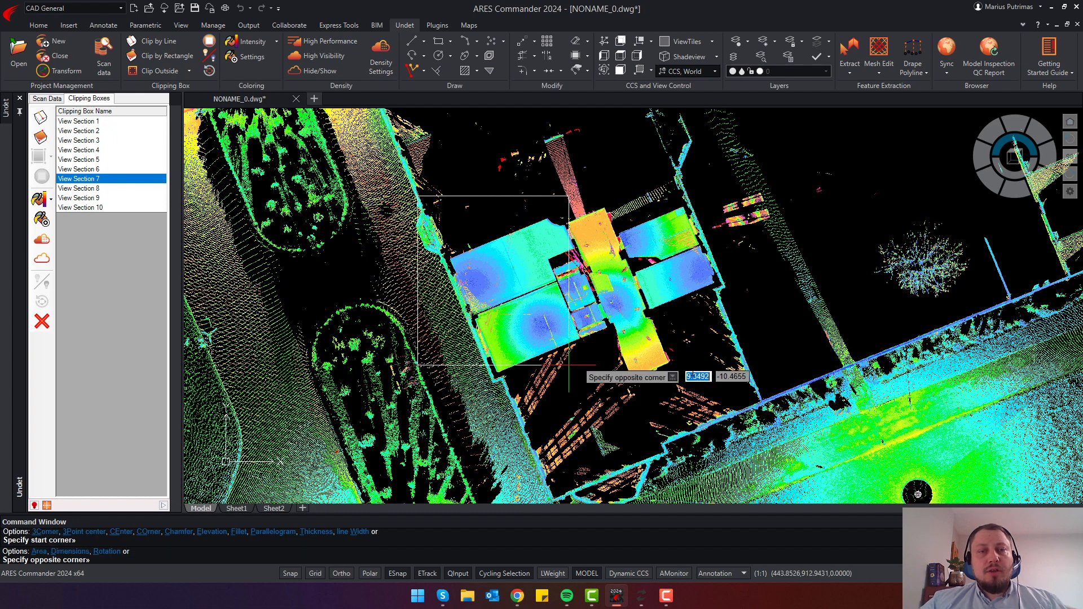
type("r")
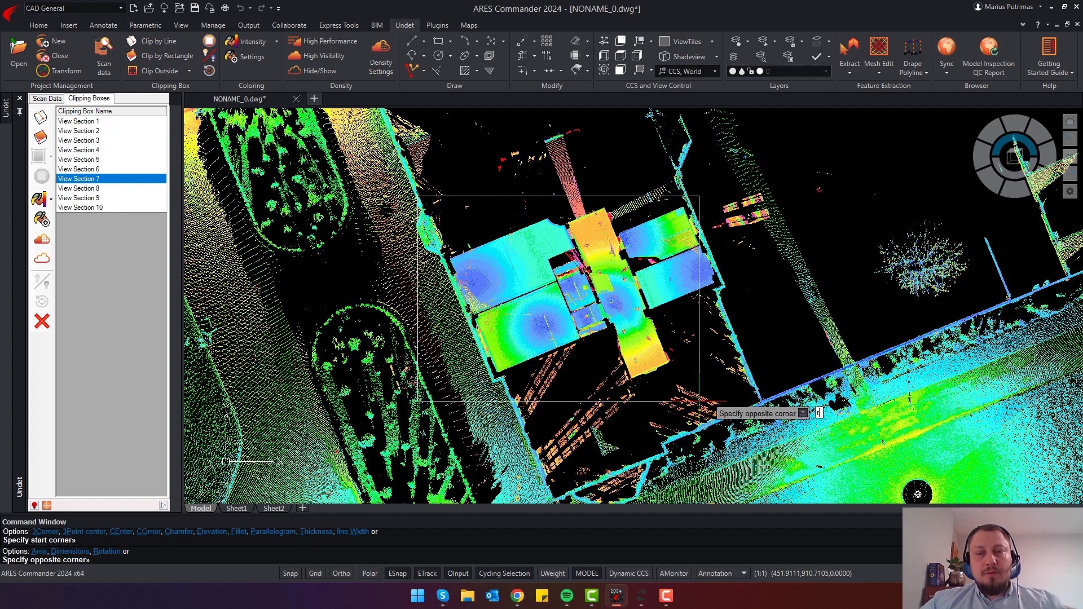
key("Return")
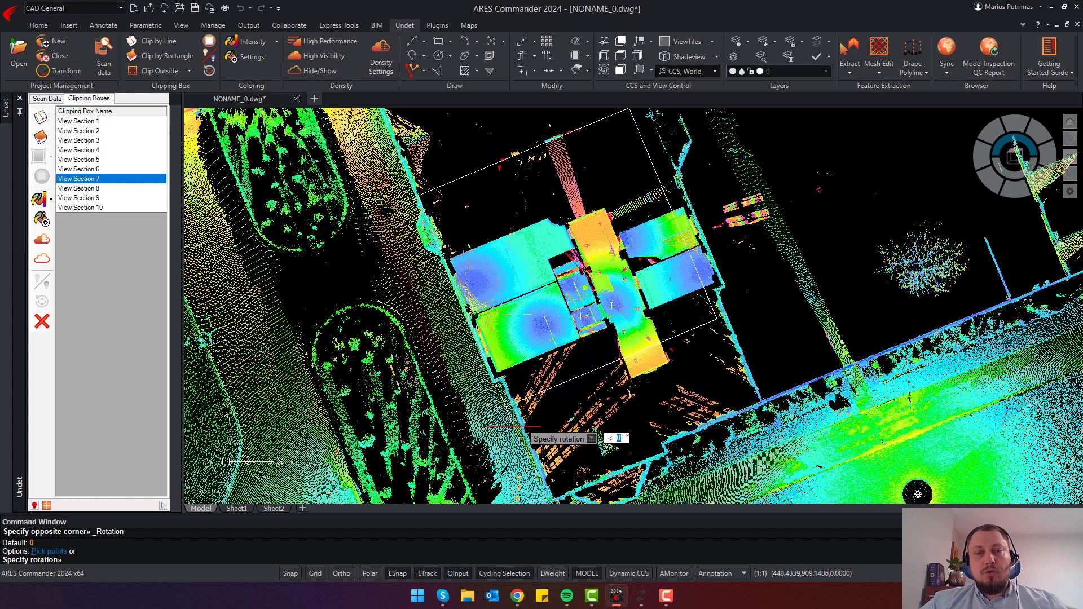
left_click(515, 427)
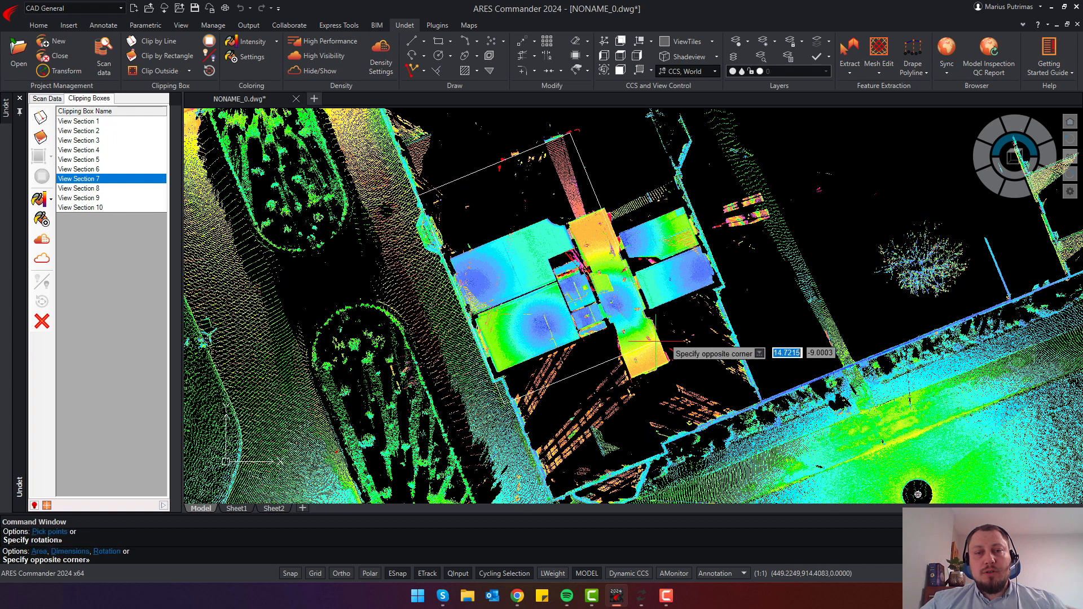
left_click(690, 372)
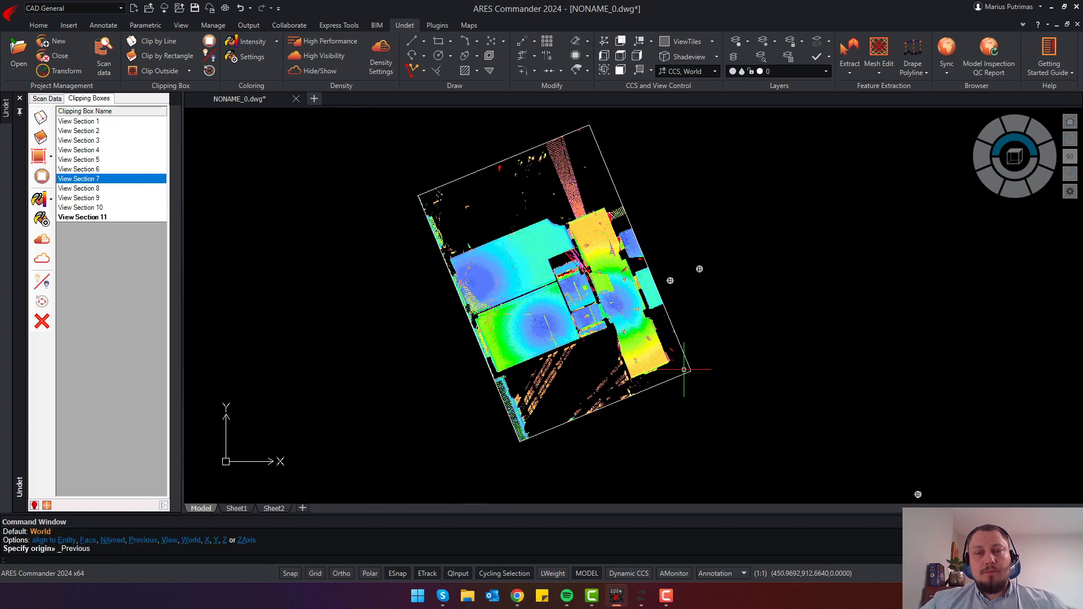
Step: Turn off the active clipping and clip the full cloud to a narrow rotated rectangle along the building's left-hand facade
left_click(43, 179)
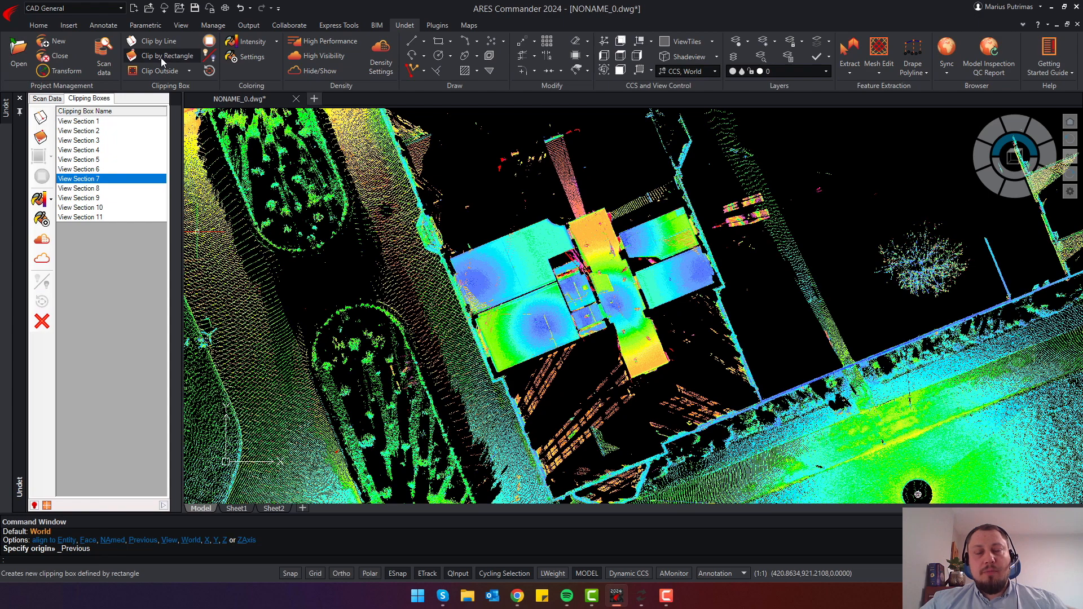
left_click(161, 57)
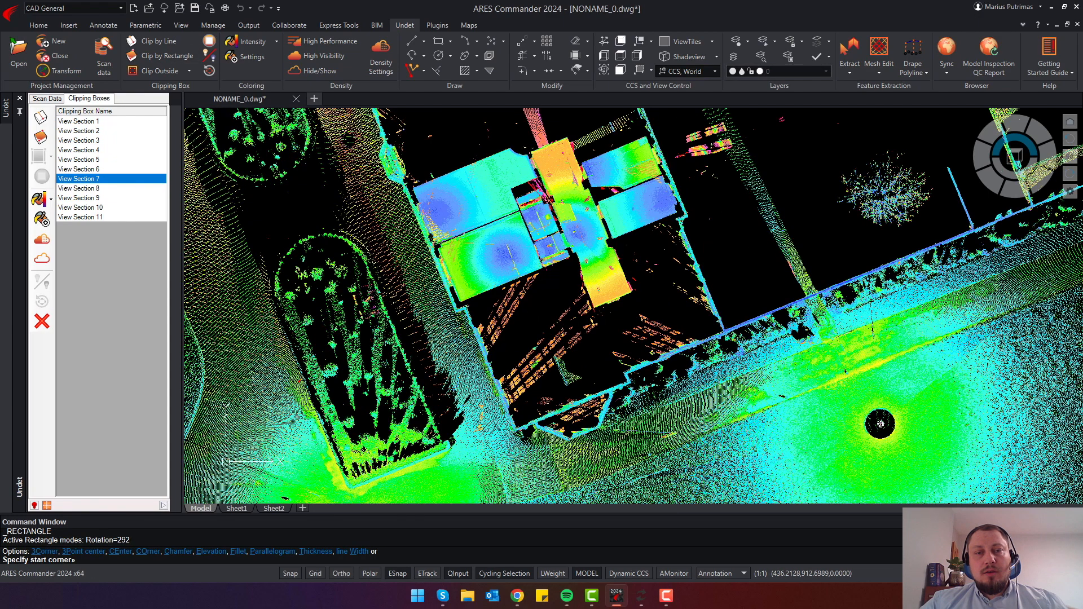
middle_click_drag(407, 298, 384, 203)
left_click(377, 153)
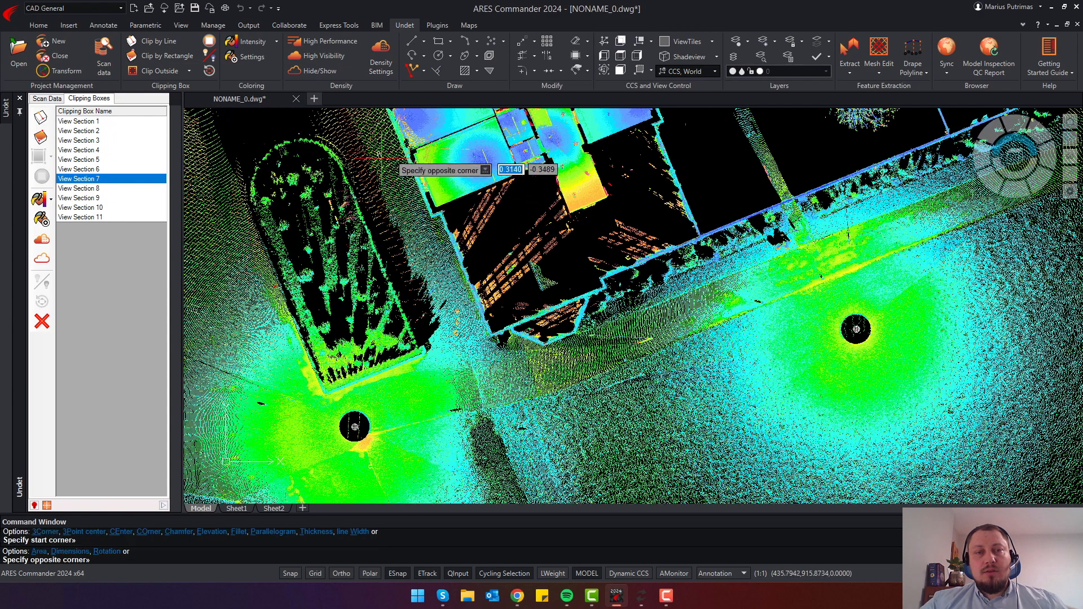
left_click(511, 359)
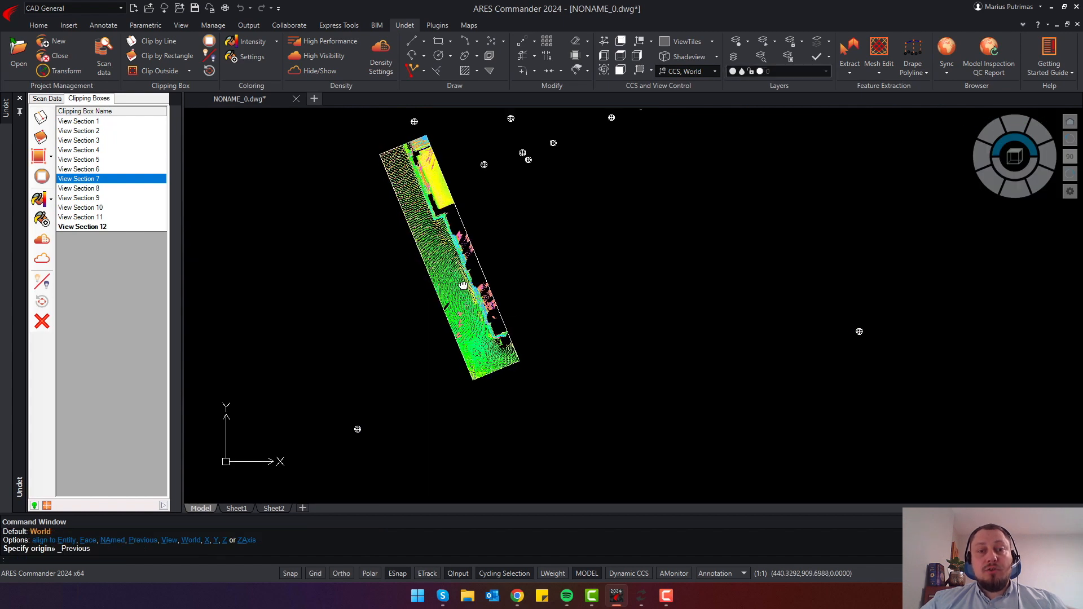
Step: Turn off the active clipping and reset the clipping rectangle's rotation so it is axis-aligned again
left_click(43, 180)
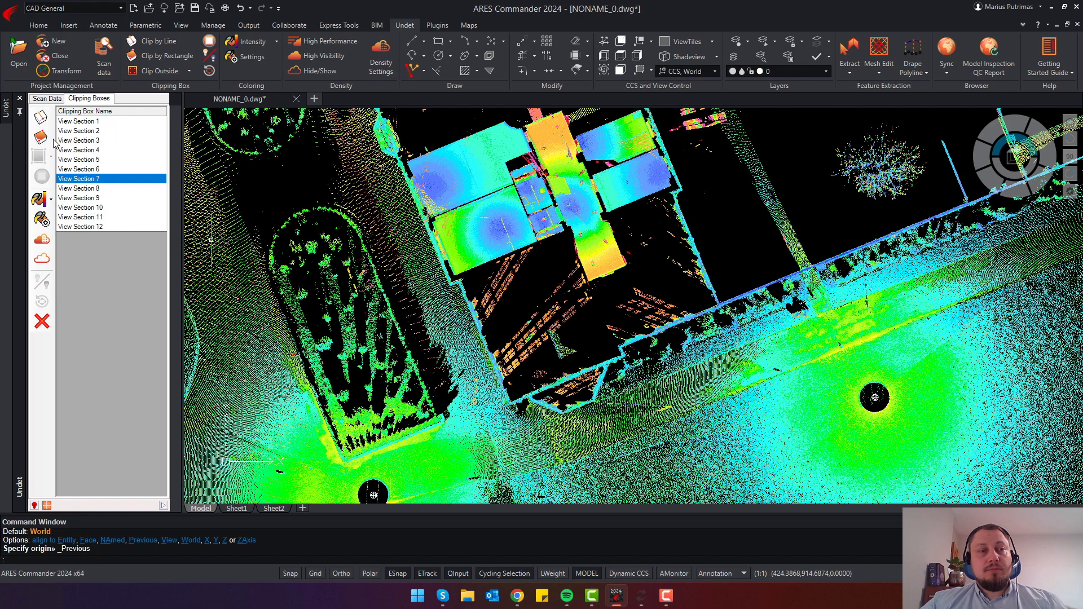
left_click(41, 137)
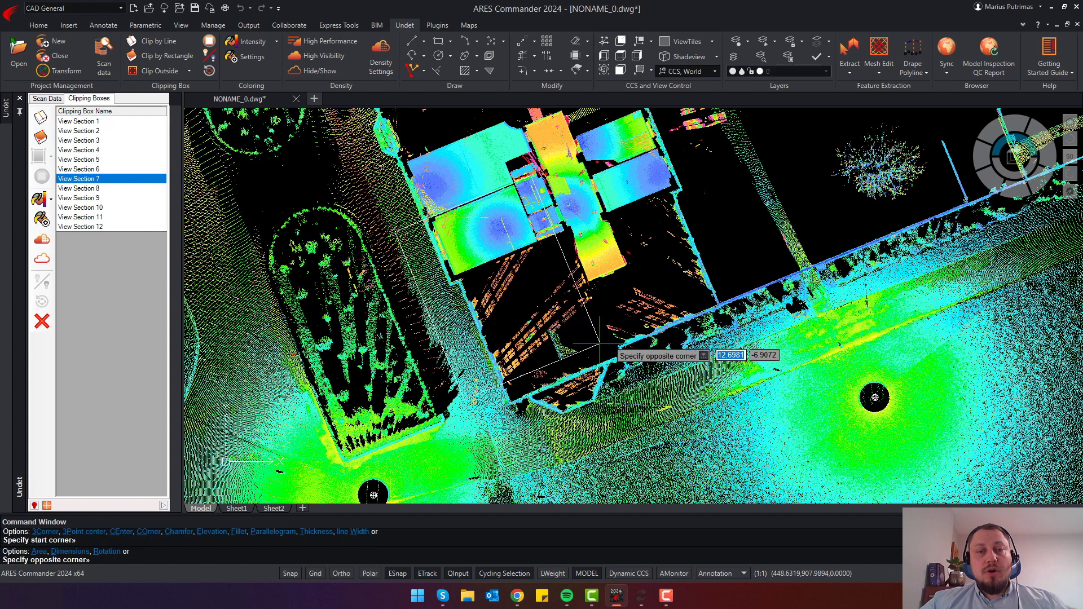
type("r")
key("Return")
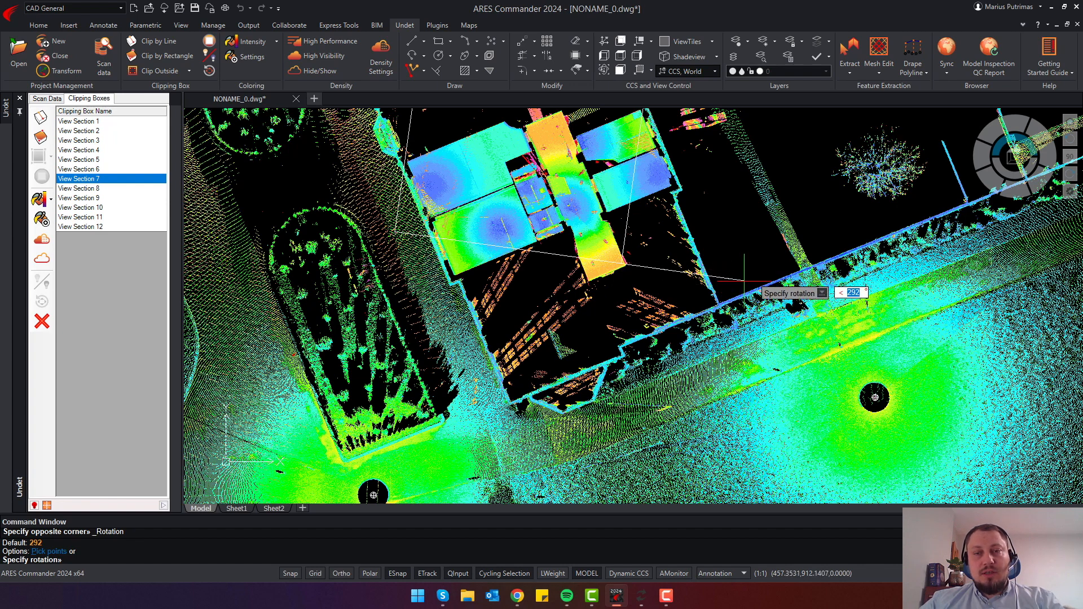
left_click(740, 215)
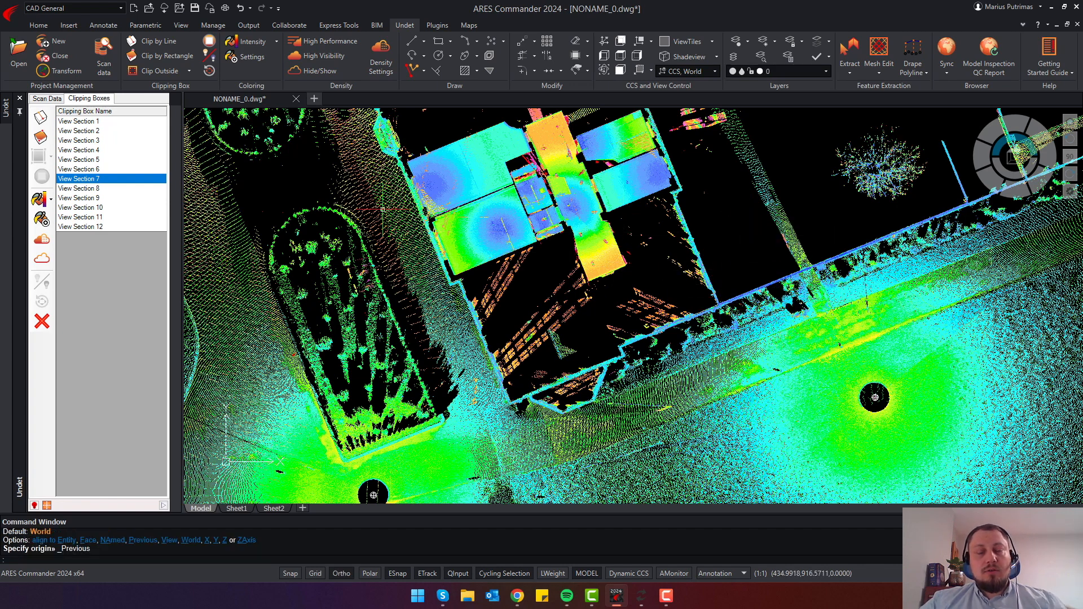
left_click(40, 137)
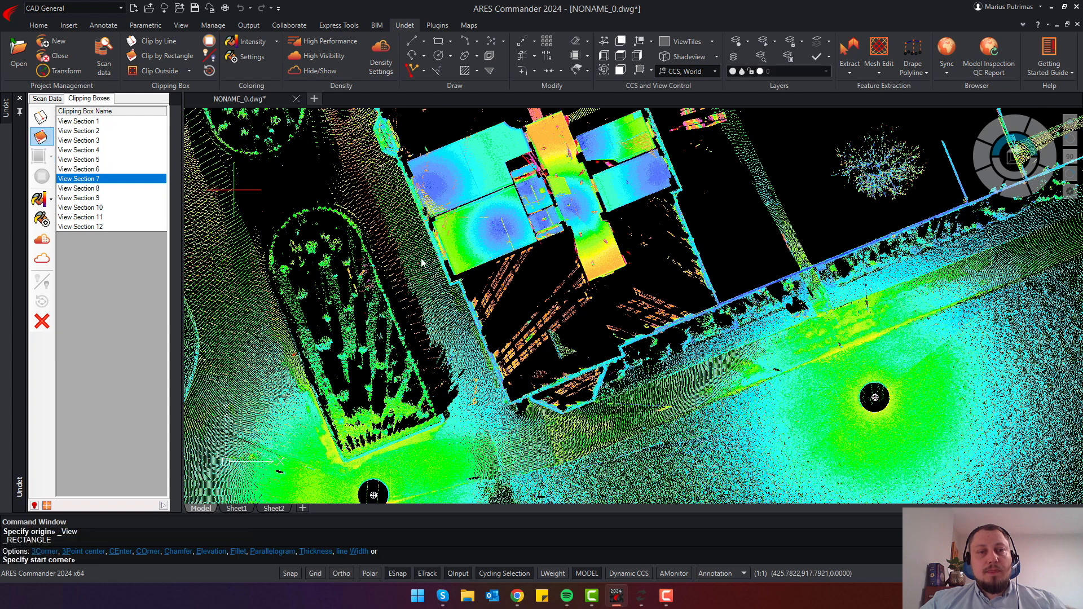
left_click(383, 197)
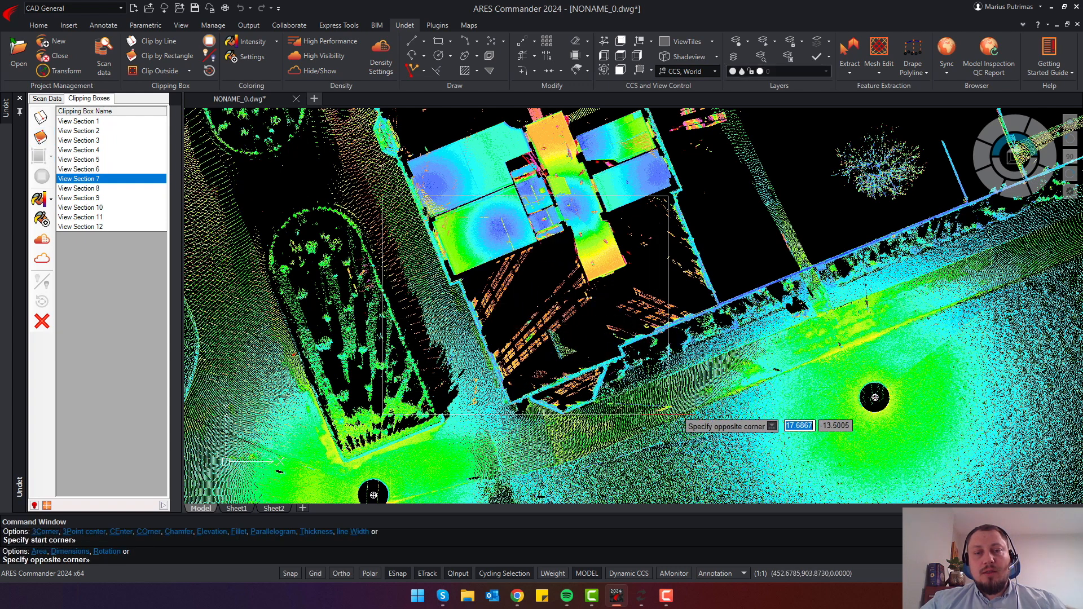
left_click(738, 433)
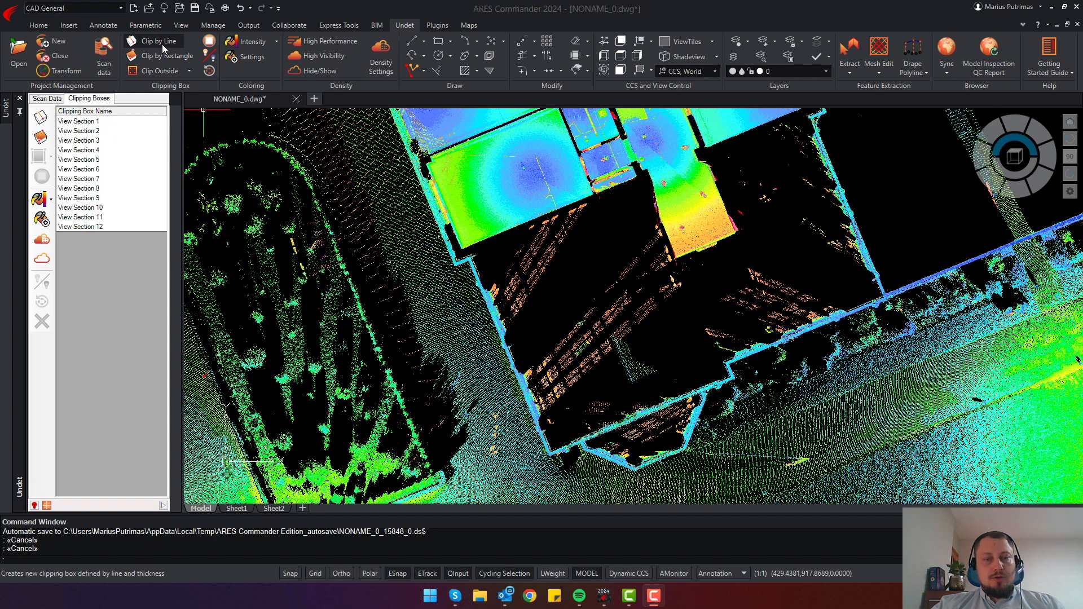
Step: Clip the point cloud by line with a thickness of 1.000 along the left-hand facade wall and examine the section in 3D
left_click(161, 44)
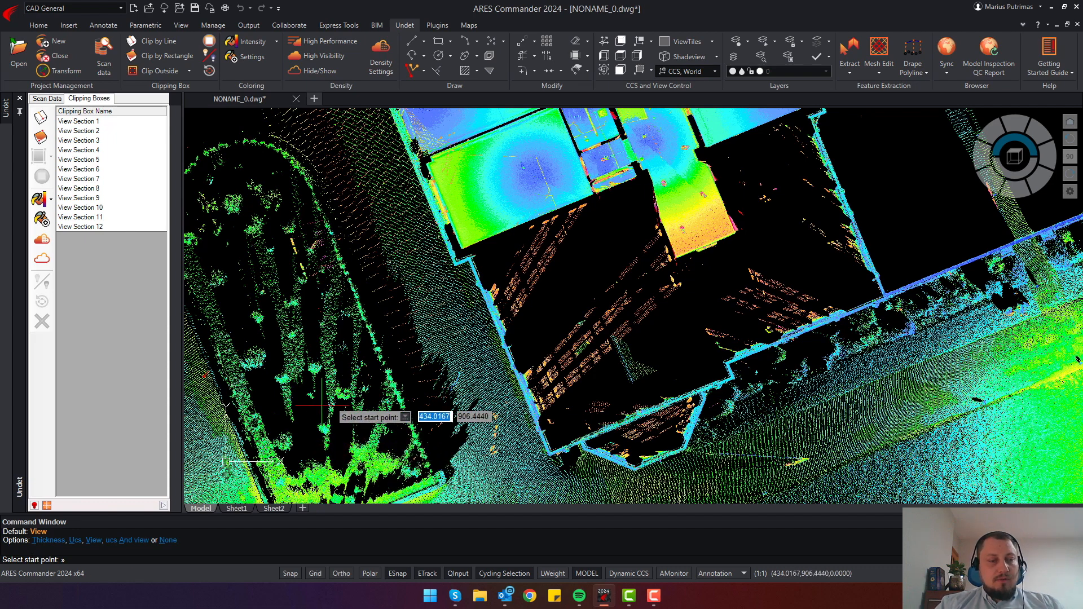
type("T")
key("Return")
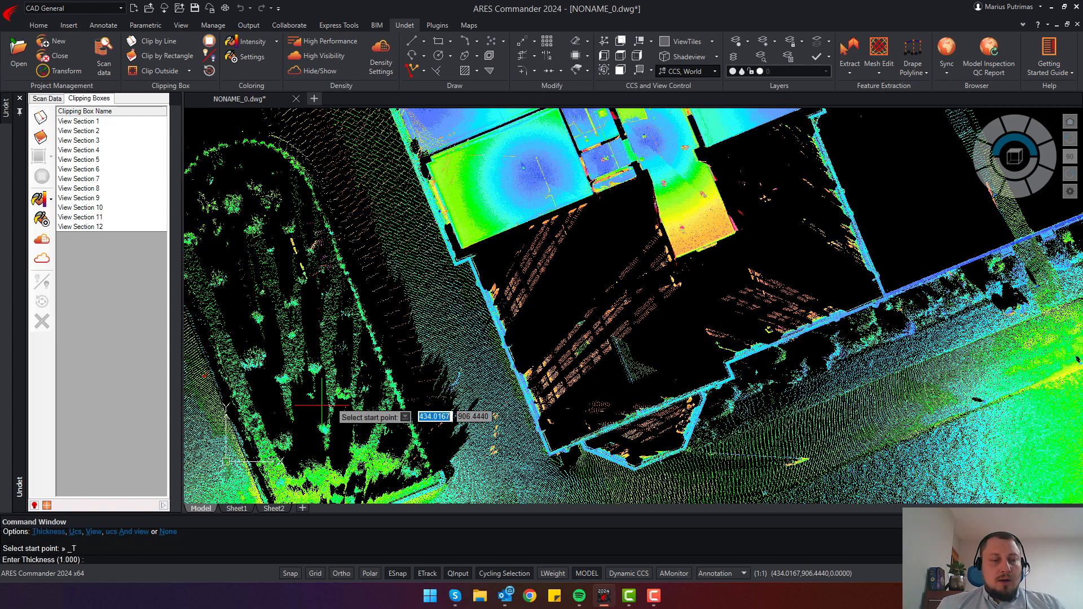
key("Return")
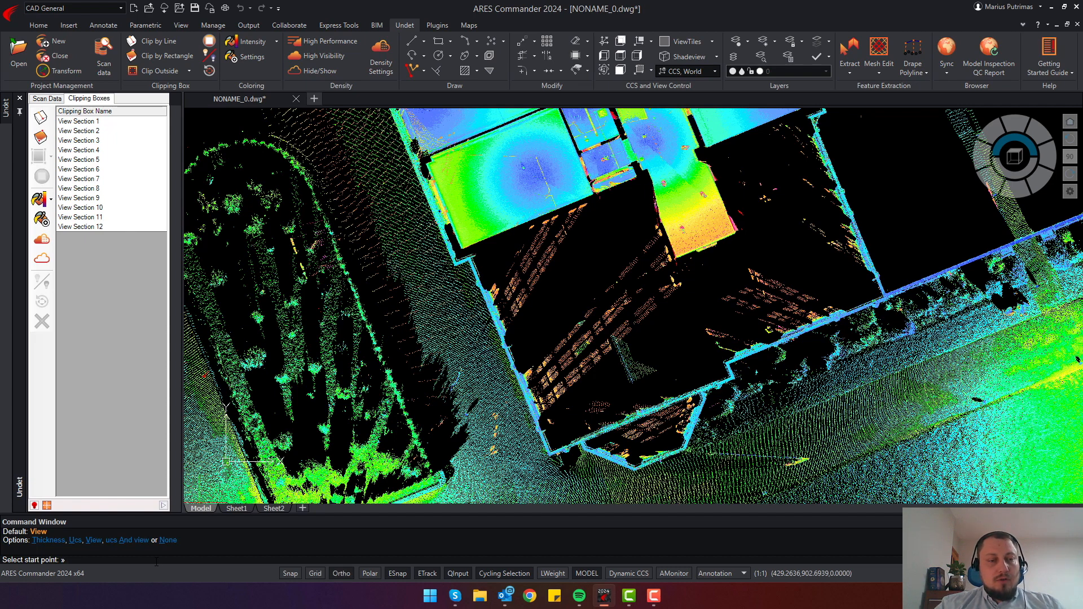
left_click(472, 261)
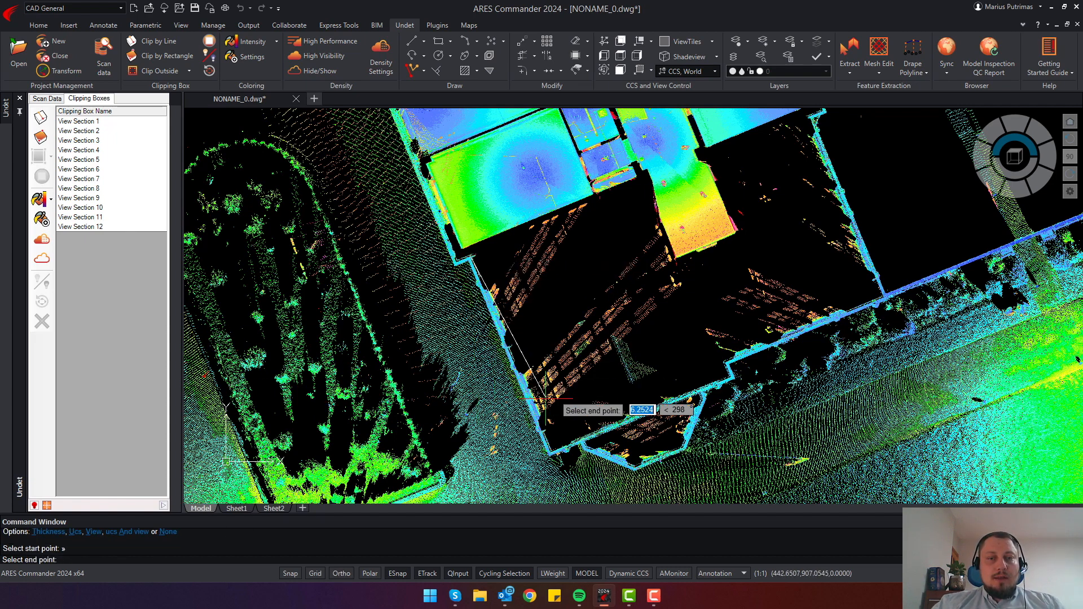
left_click(558, 473)
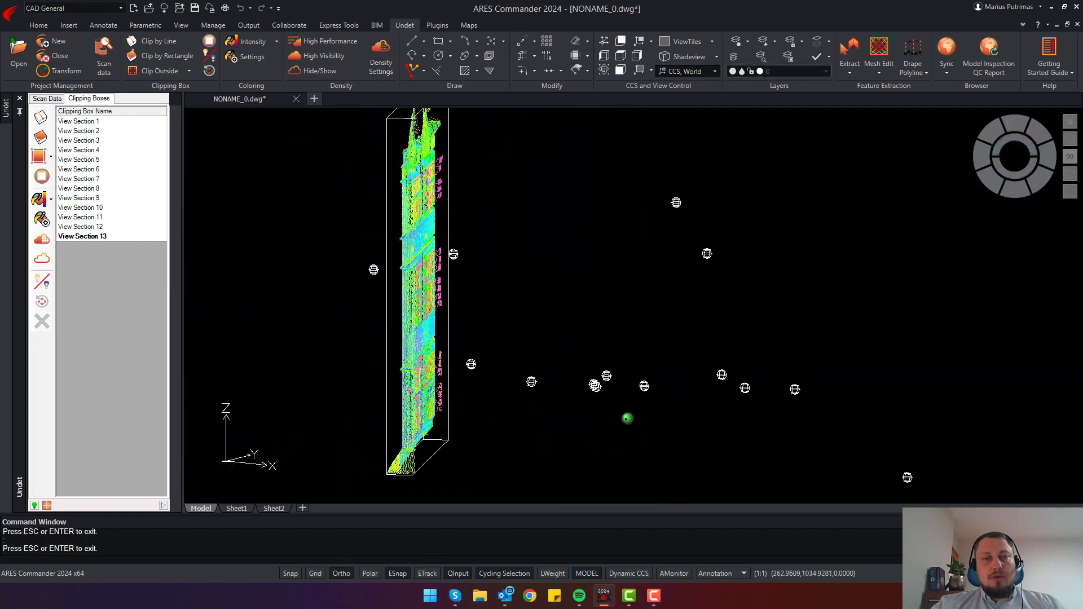
key("Escape")
key("Escape")
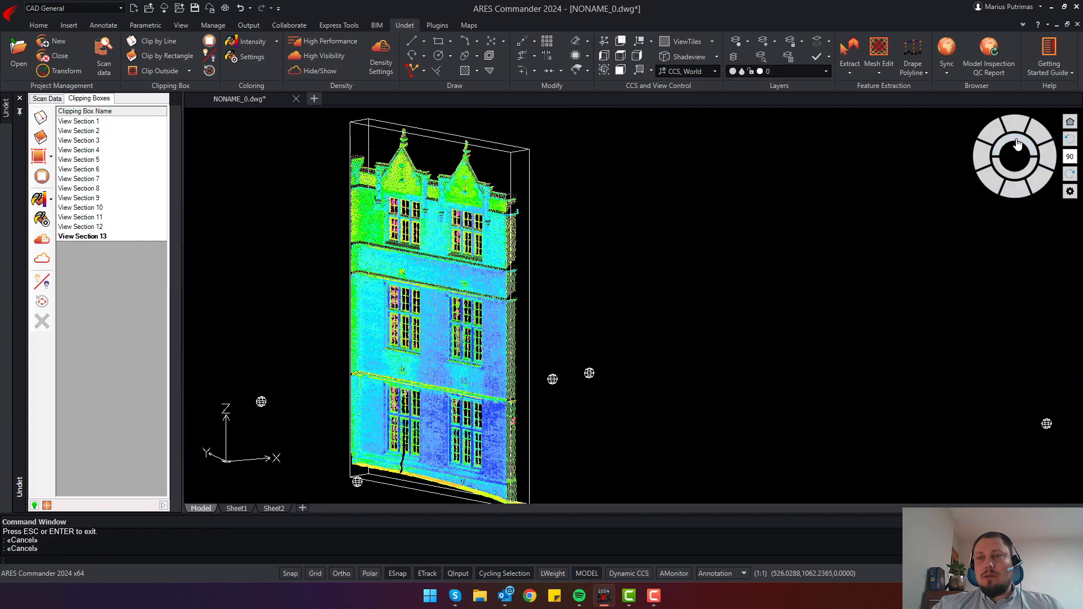
Step: Return to the top view and turn off the facade clipping
left_click(1017, 144)
left_click(45, 181)
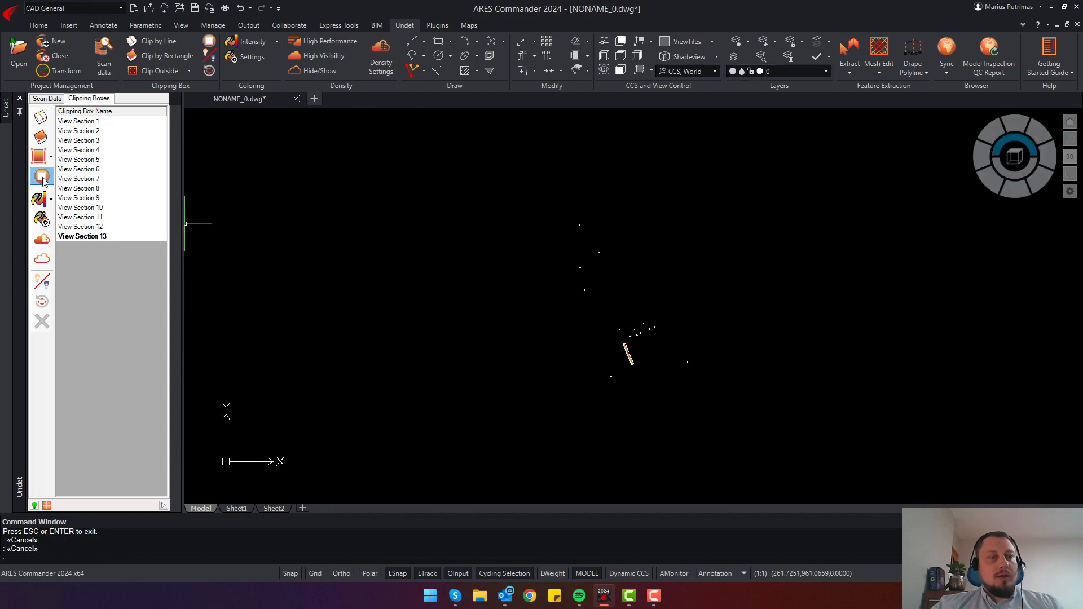
scroll(619, 339, "up", 5)
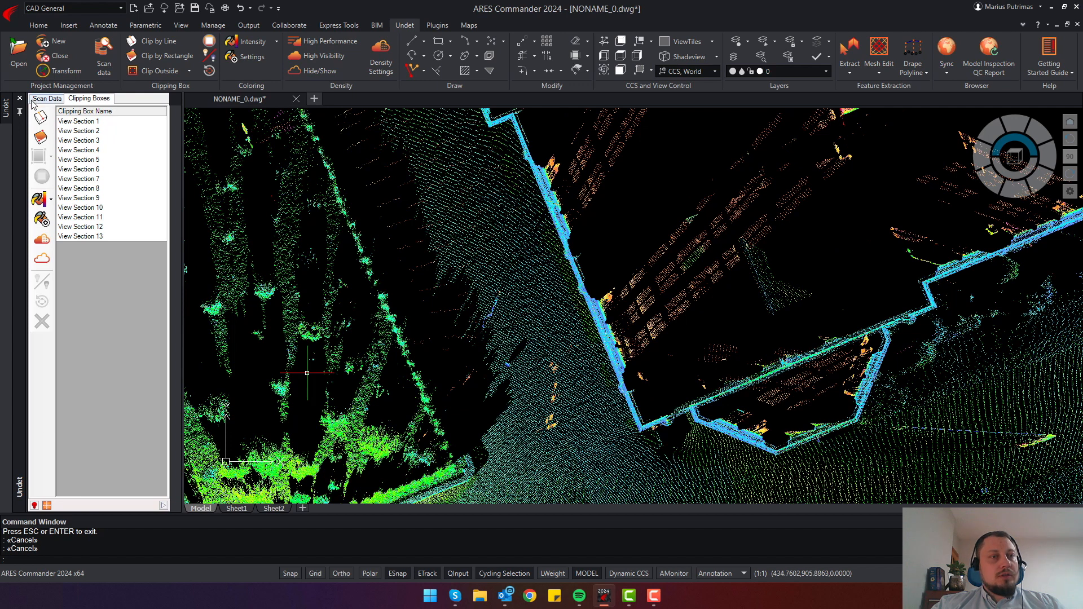
Step: Clip by line along the left-hand facade wall with the ucs And view option and frame the facade elevation
left_click(40, 116)
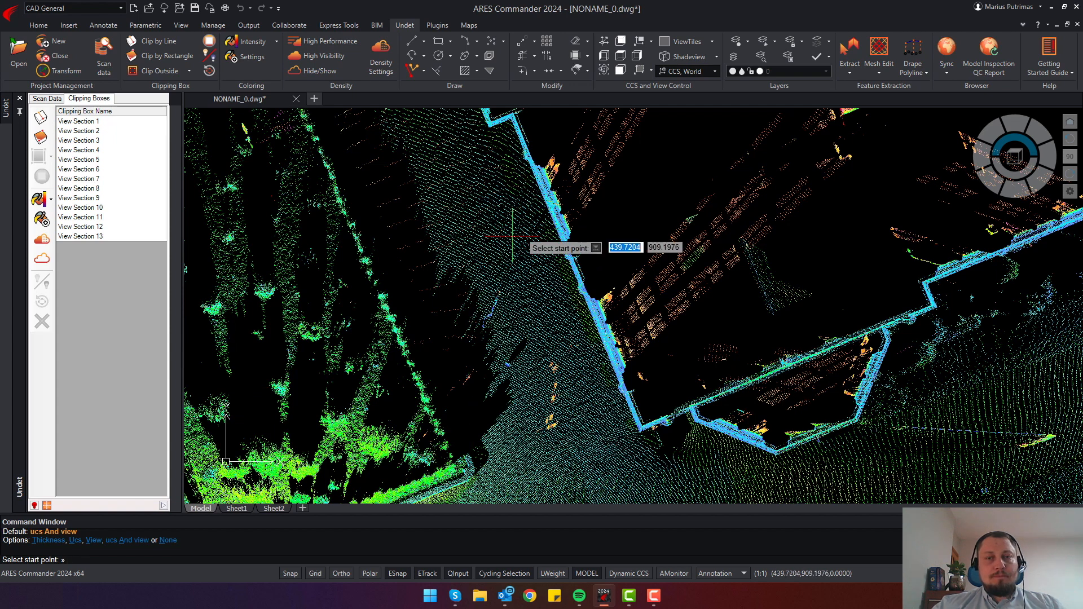
middle_click_drag(521, 218, 519, 247)
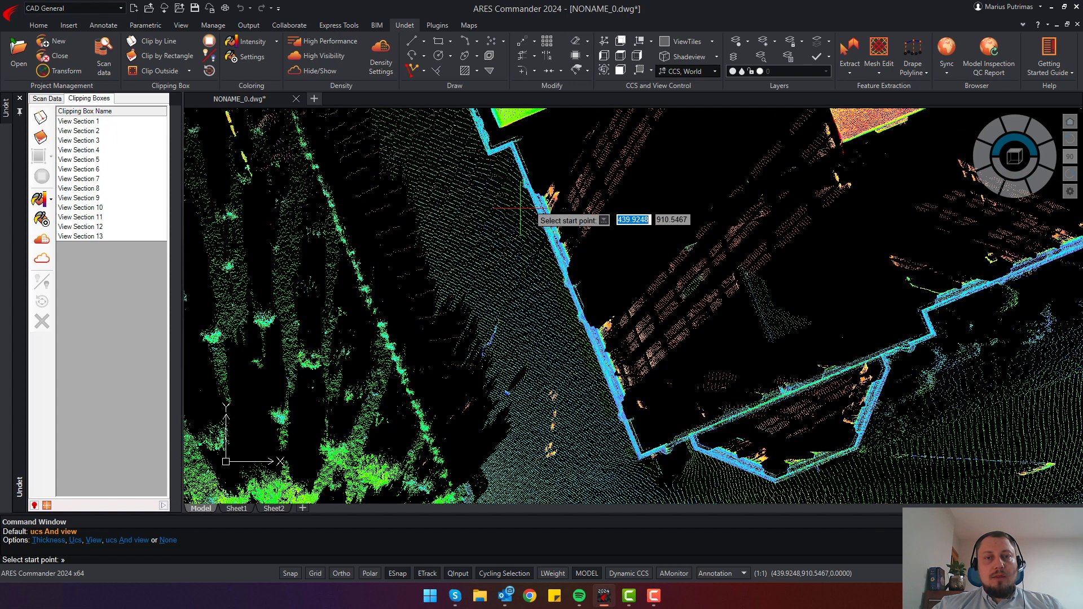
left_click(521, 140)
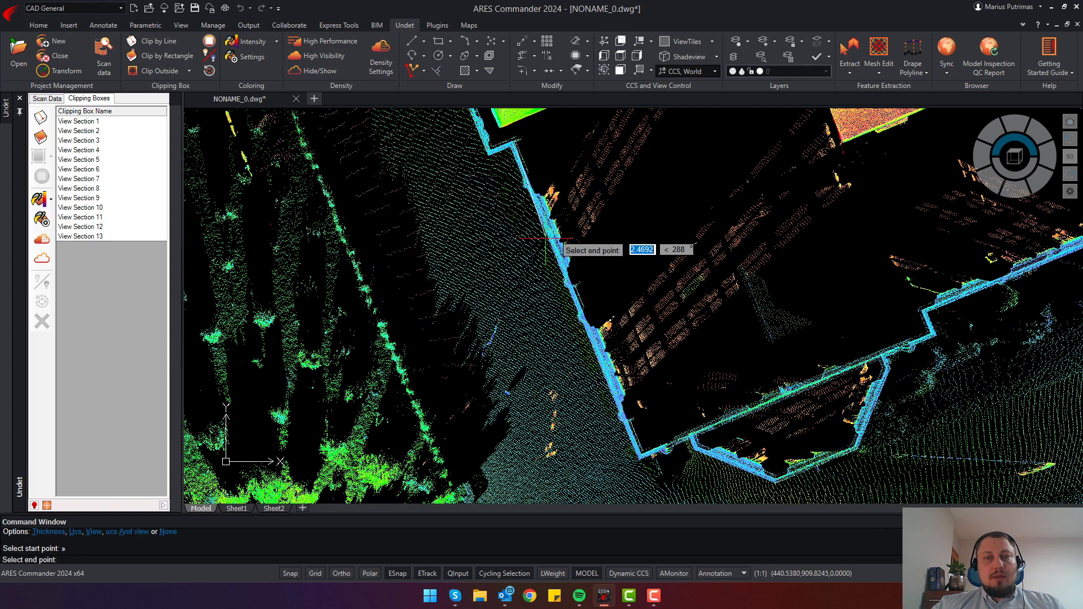
left_click(650, 474)
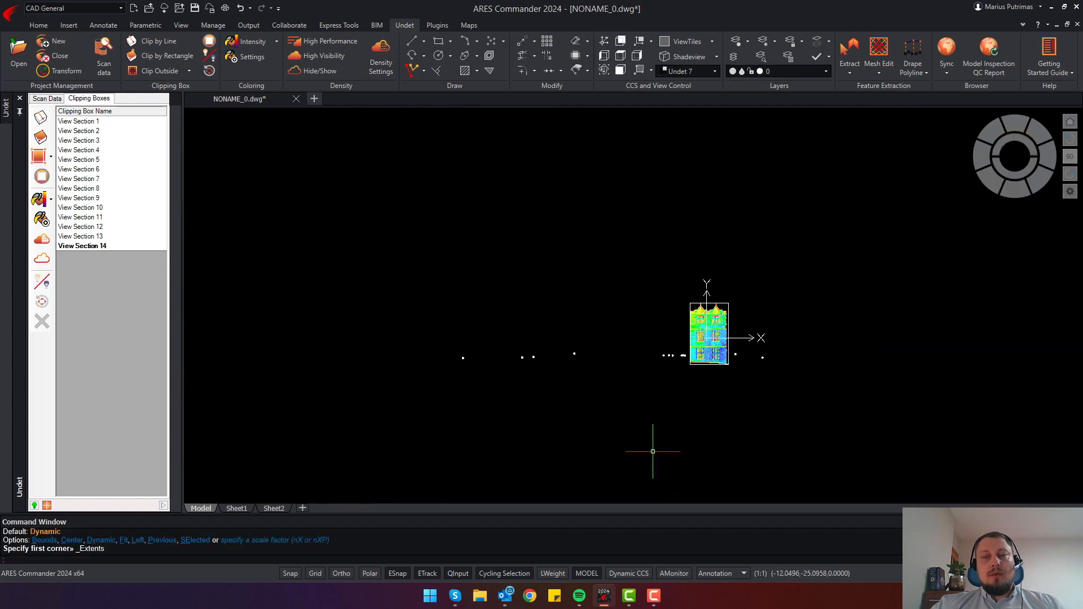
scroll(739, 276, "up", 2)
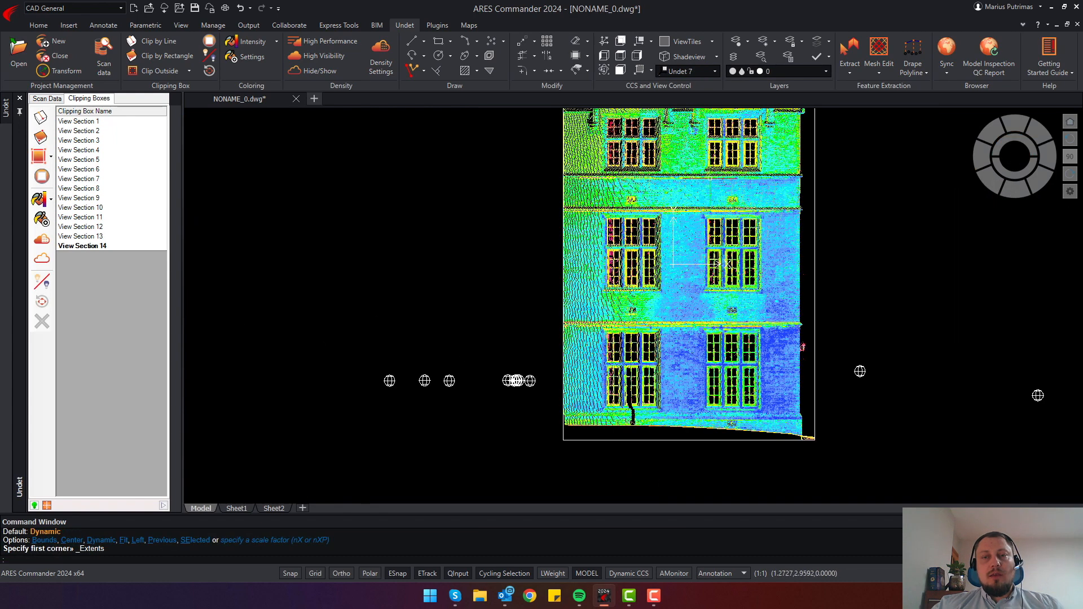
middle_click_drag(712, 179, 612, 252)
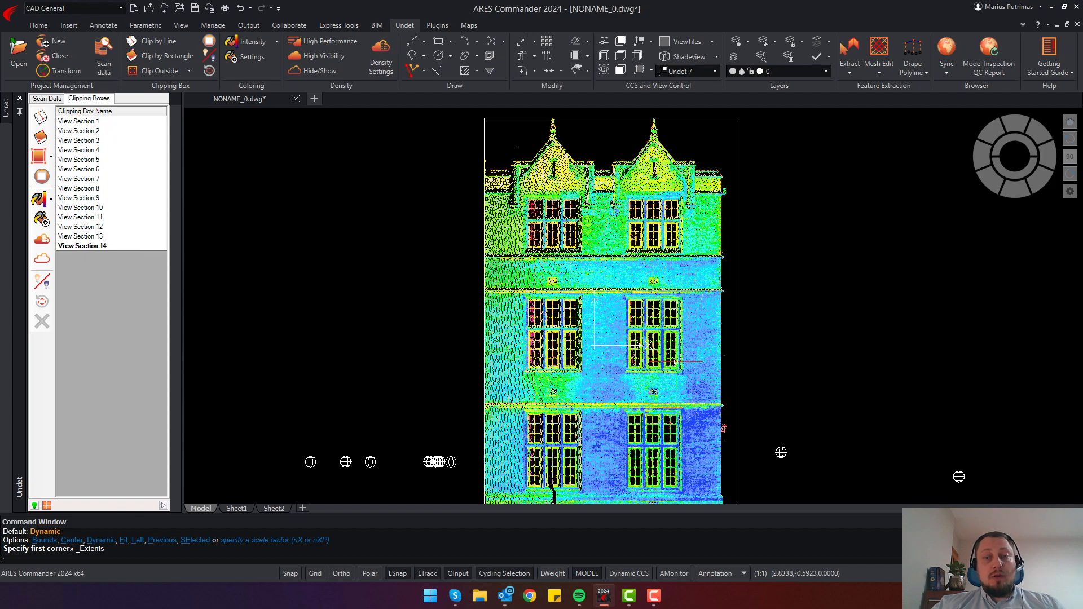
Step: Draw a rectangle around the outer frame of the left top-floor window on the facade and show the neighbouring window
scroll(540, 213, "up", 6)
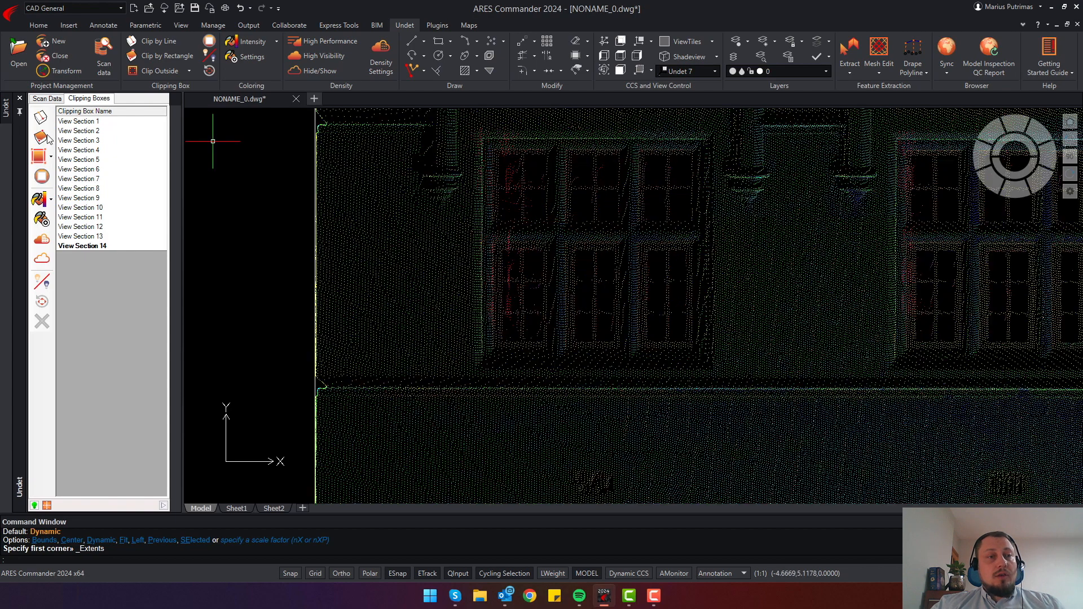
left_click(440, 42)
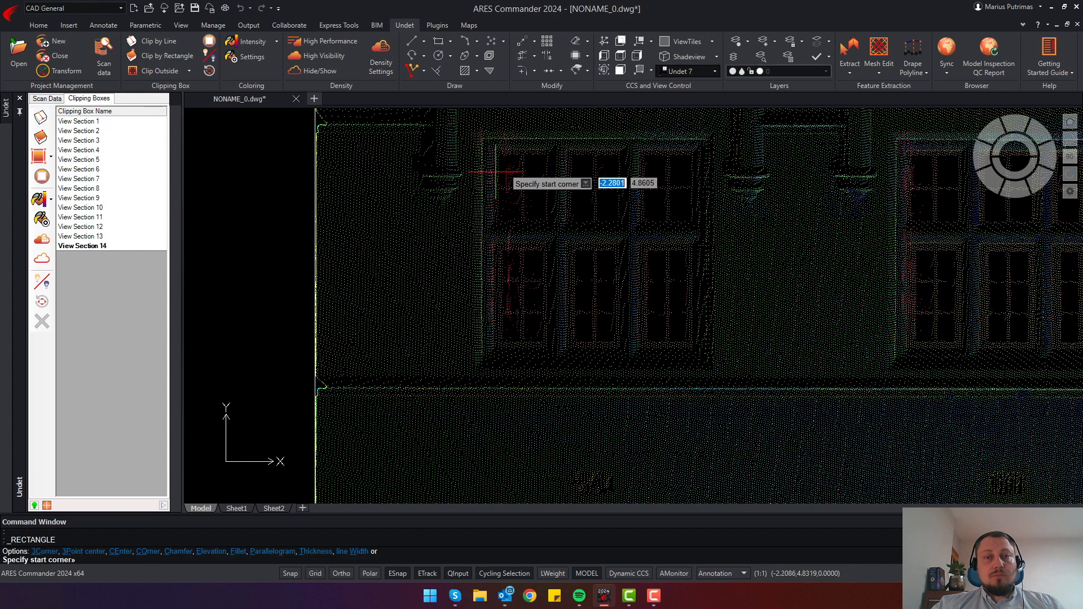
left_click(482, 139)
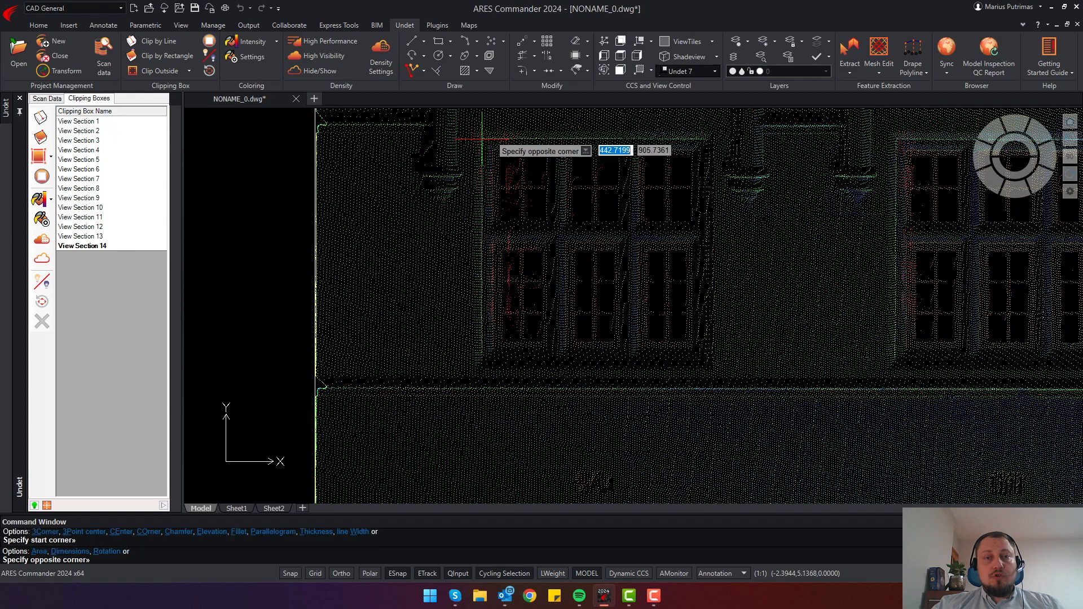
left_click(710, 365)
scroll(710, 368, "down", 5)
scroll(726, 321, "up", 4)
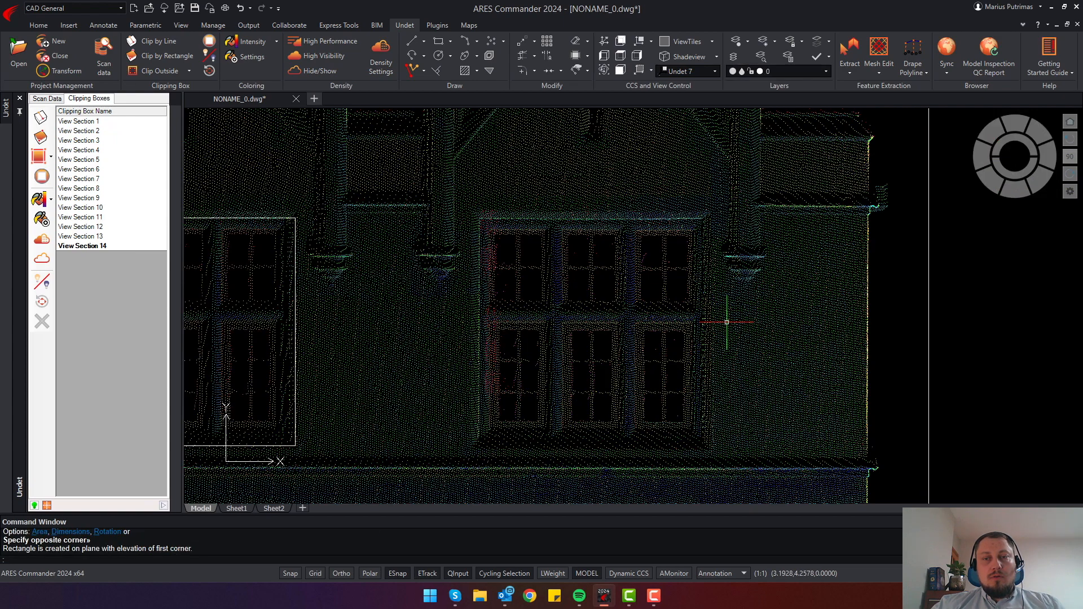
Step: Draw a second rectangle around the outer frame of the right top-floor window on the facade
key("Return")
left_click(480, 219)
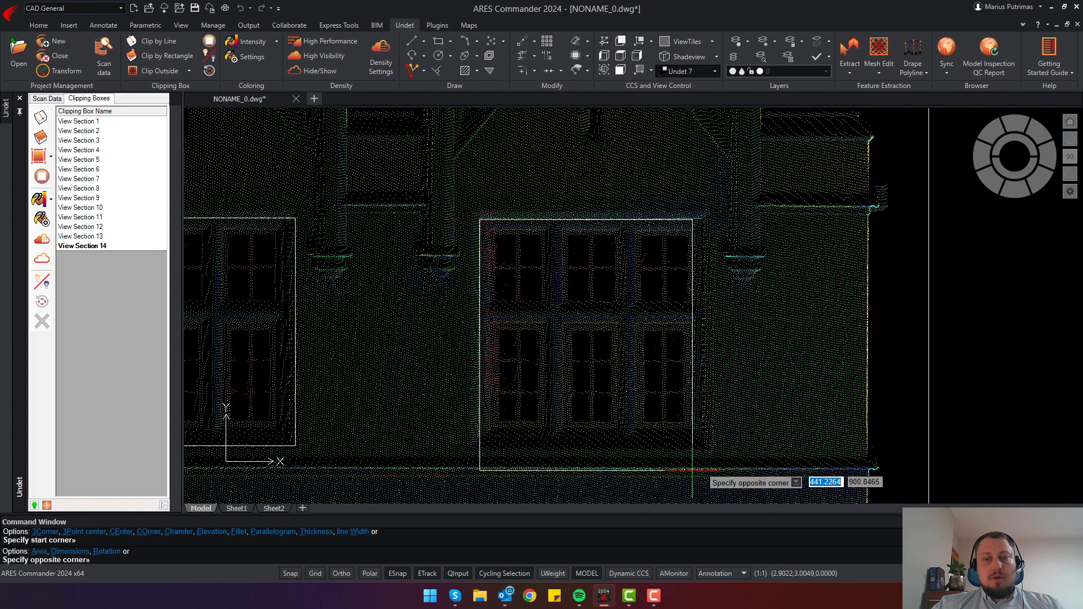
left_click(705, 446)
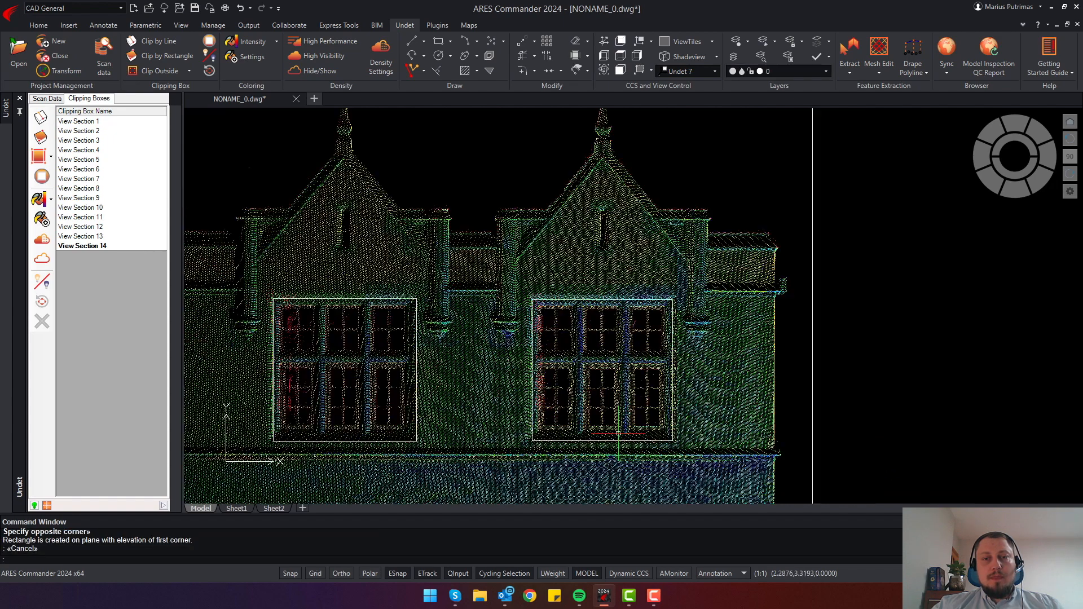
Step: Hide the point cloud and examine the two window rectangles in 3D
middle_click_drag(603, 273, 486, 303, "shift")
left_click(316, 77)
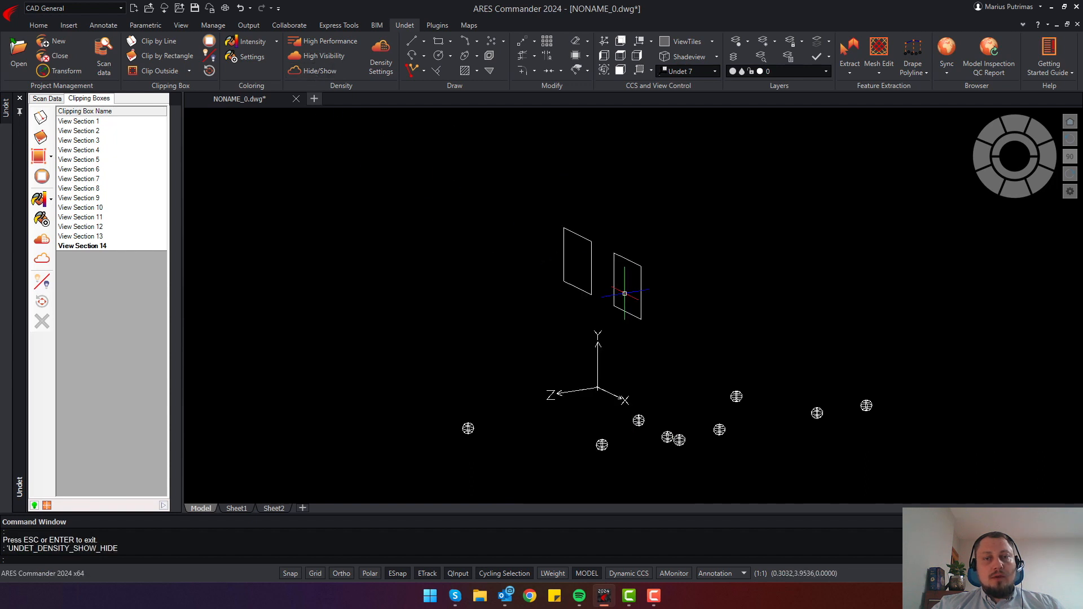
middle_click_drag(624, 286, 648, 271, "shift")
left_click(567, 368)
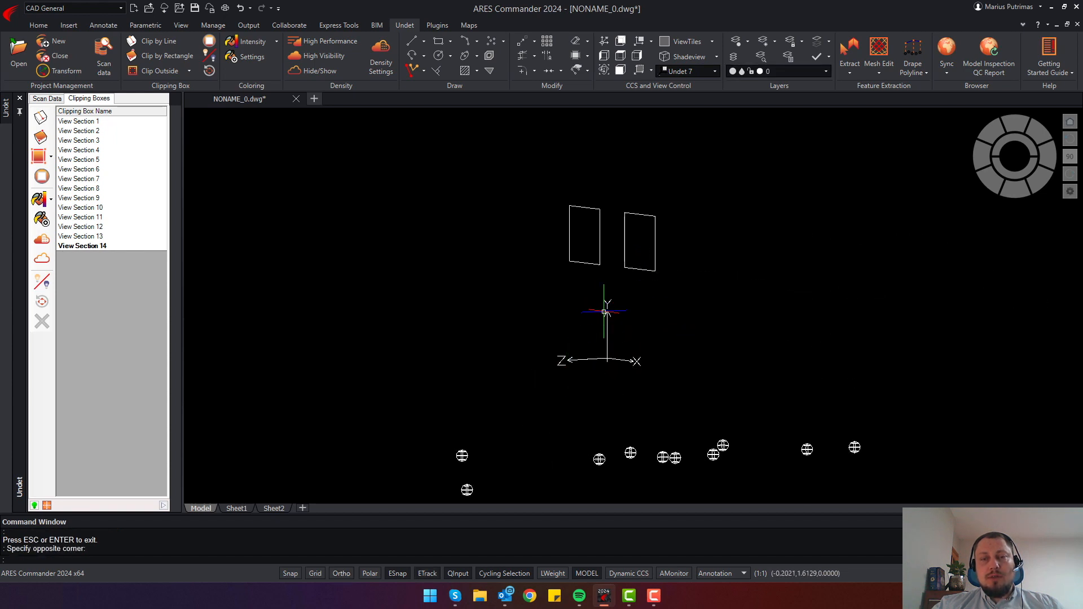
middle_click_drag(595, 329, 680, 344, "shift")
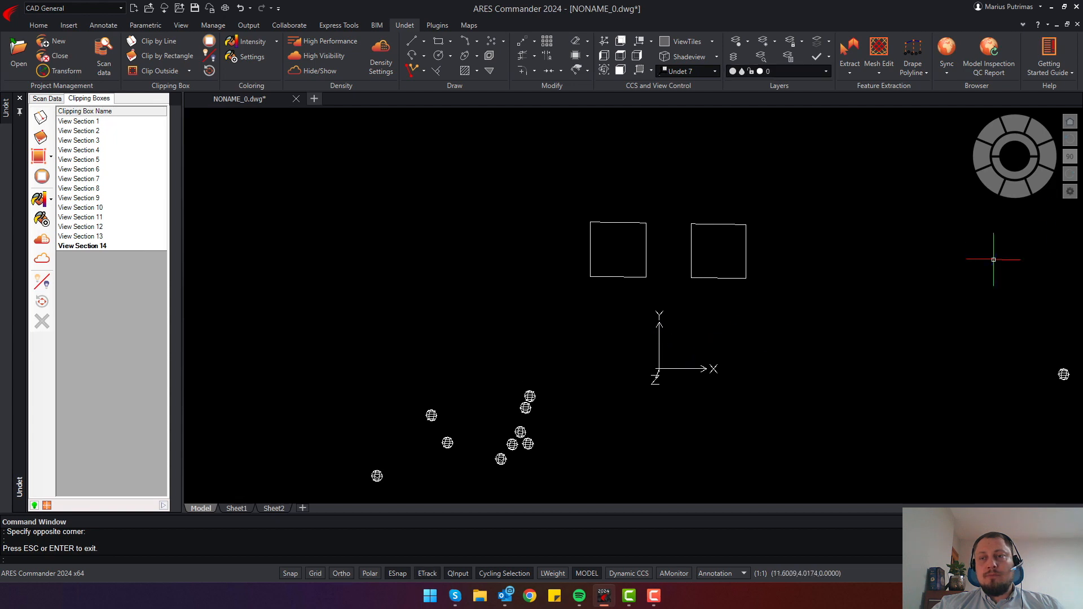
key("Escape")
key("Escape")
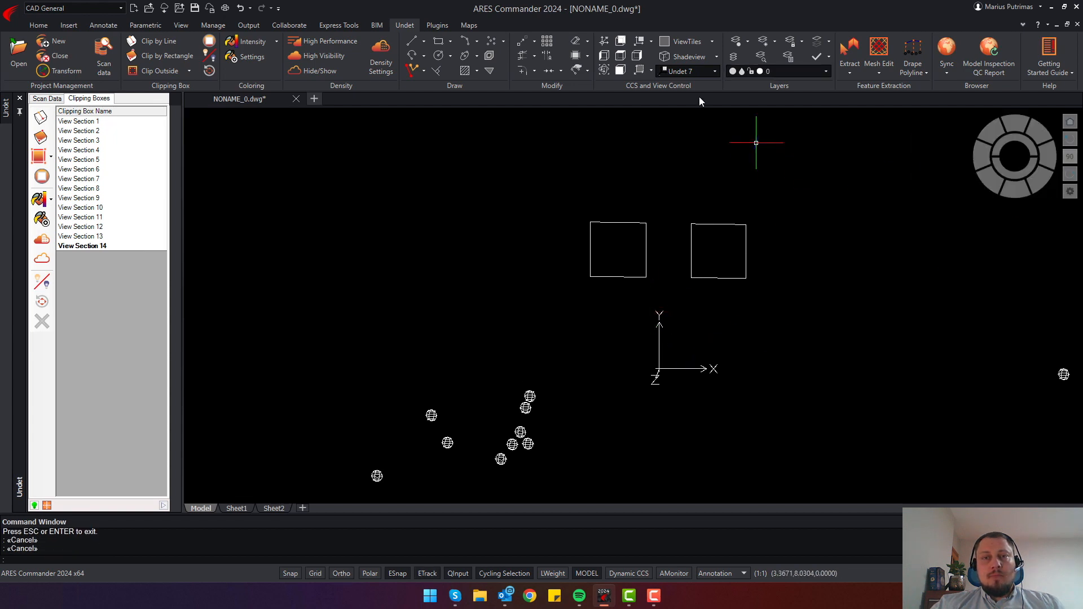
Step: Set the coordinate system back to CCS, World
left_click(715, 71)
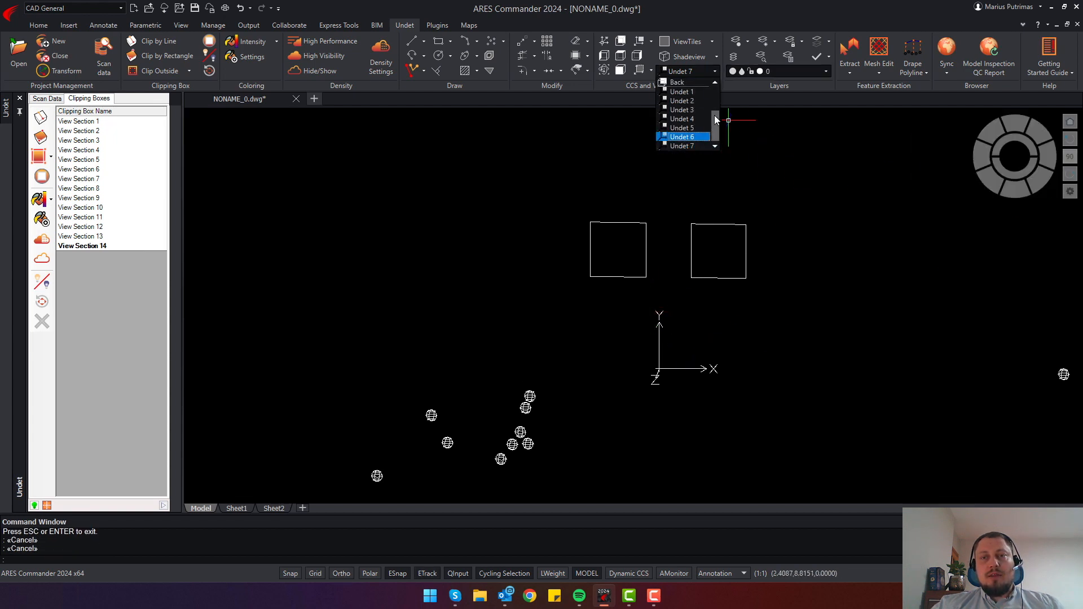
scroll(708, 93, "up", 2)
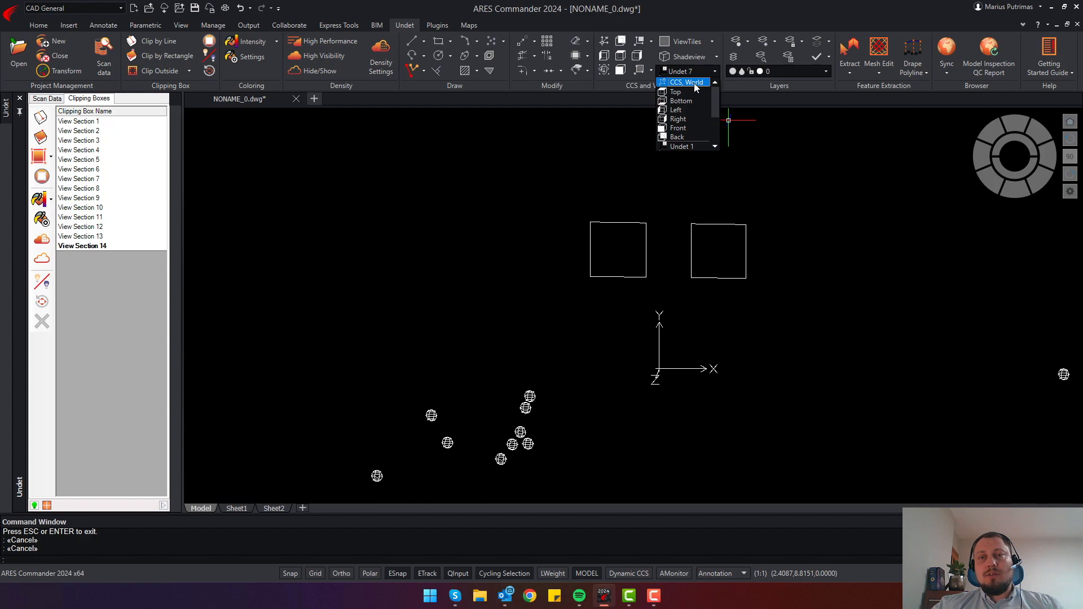
left_click(696, 84)
key("Escape")
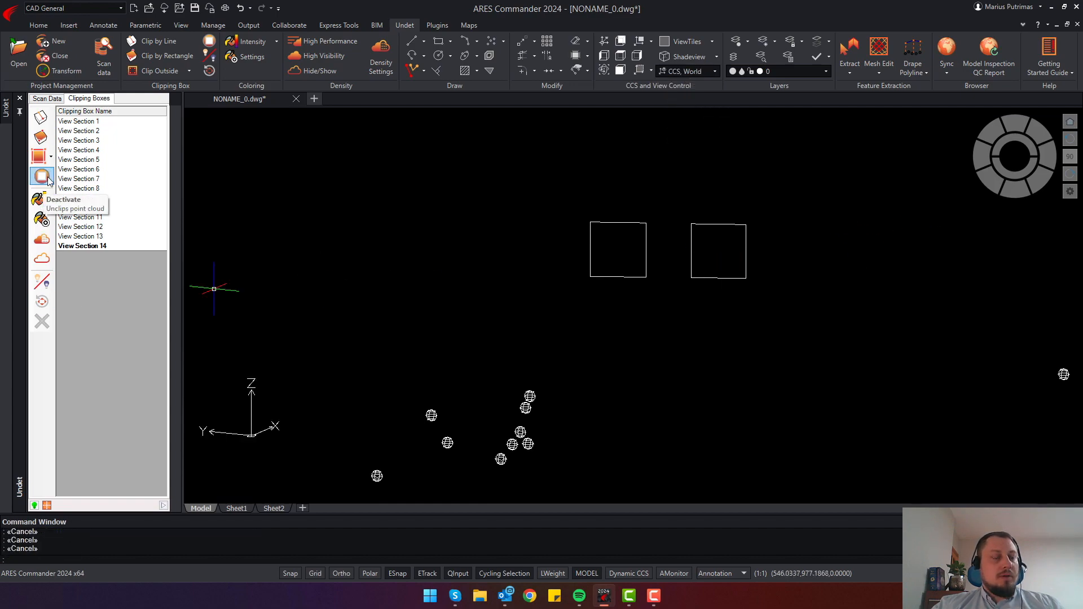
Step: Show the whole point cloud again without clipping and frame the building's interior rooms in the top view
left_click(47, 259)
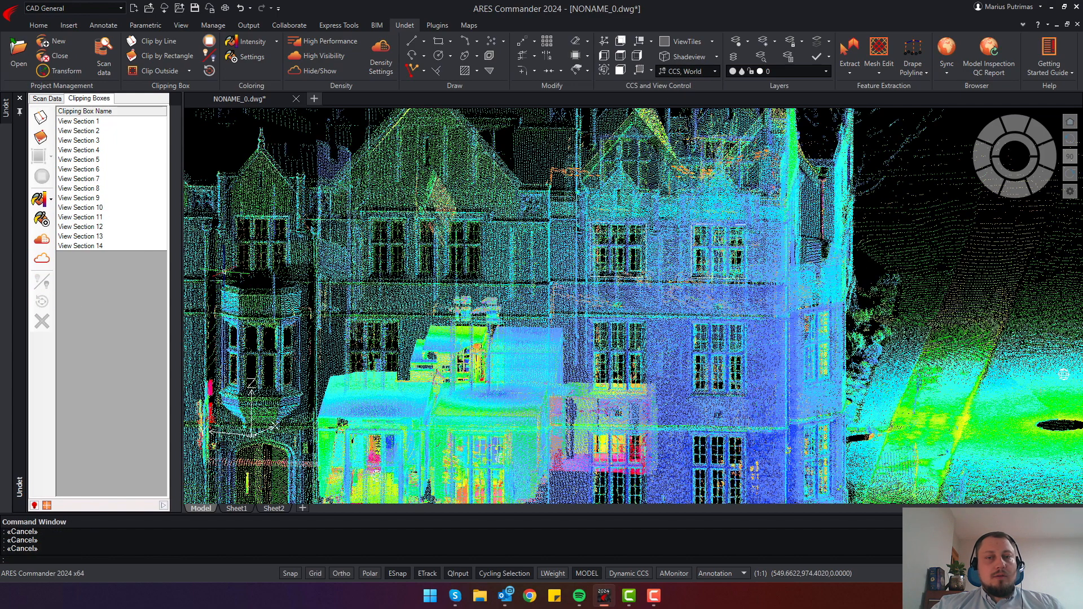
left_click(1020, 145)
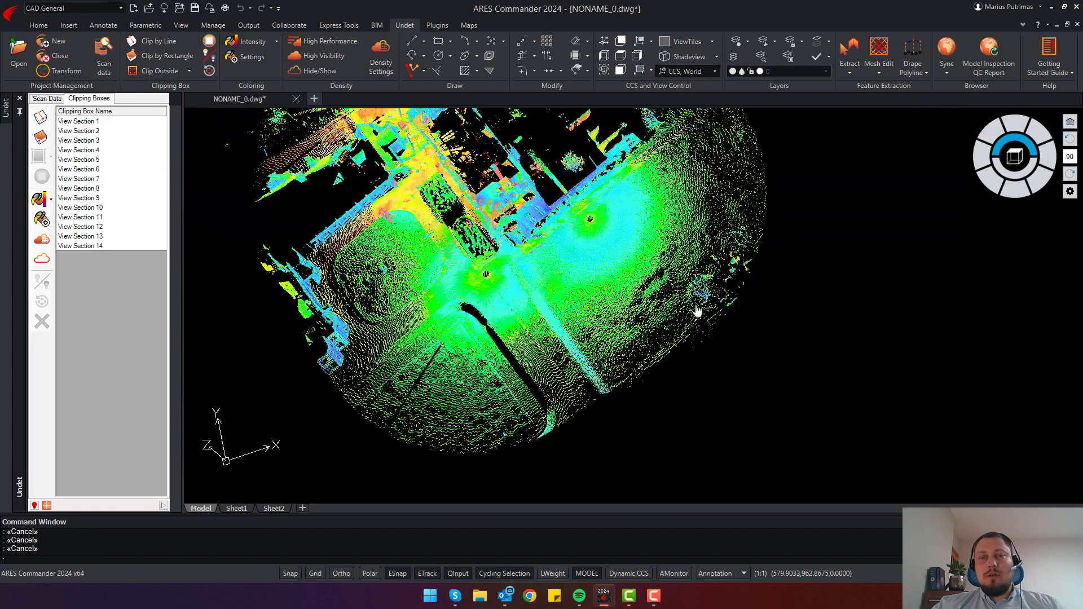
scroll(661, 343, "up", 5)
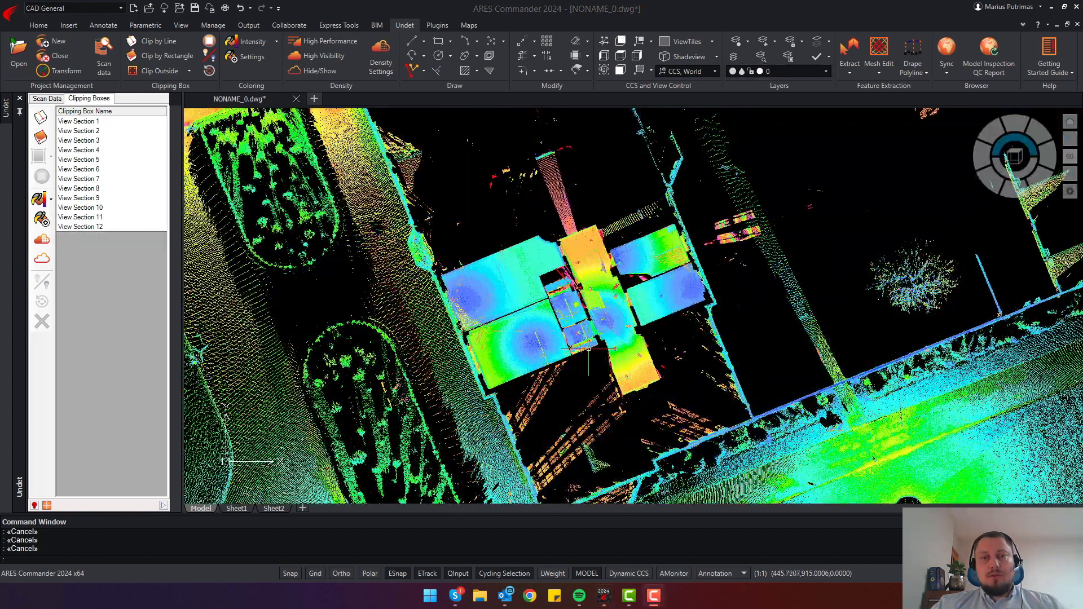
scroll(589, 349, "up", 4)
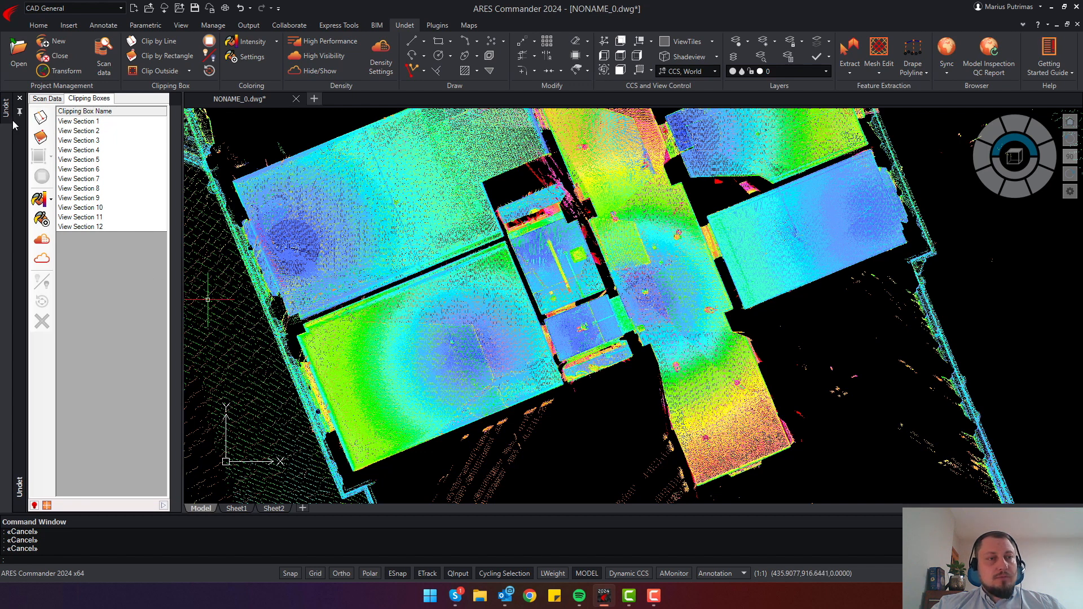
Step: Set the thickness and clip the point cloud by line across the interior rooms from facade to facade, using ucs And view
left_click(40, 117)
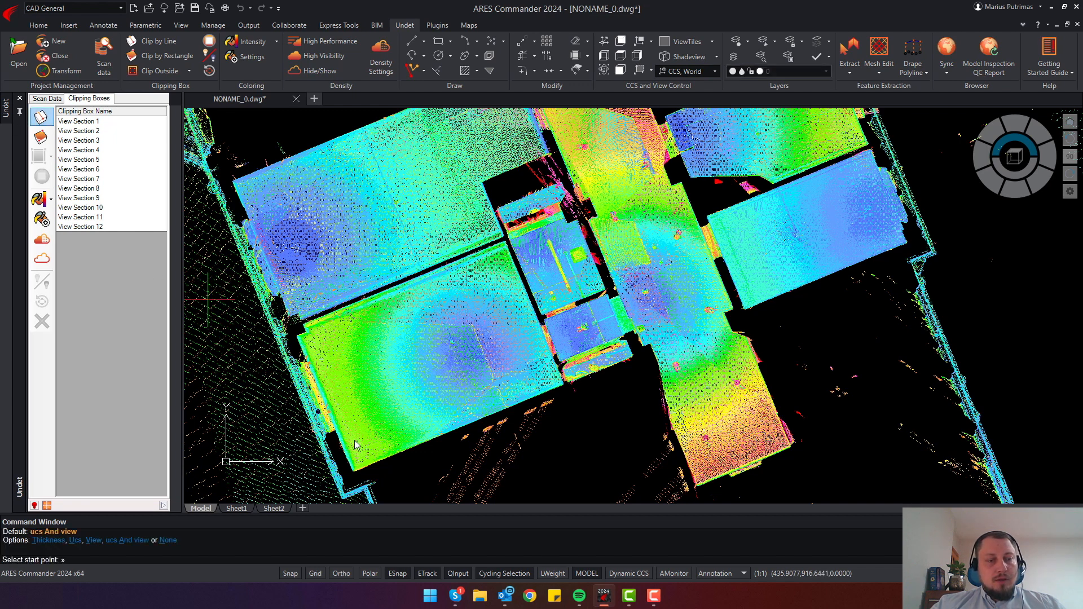
type("T")
key("Return")
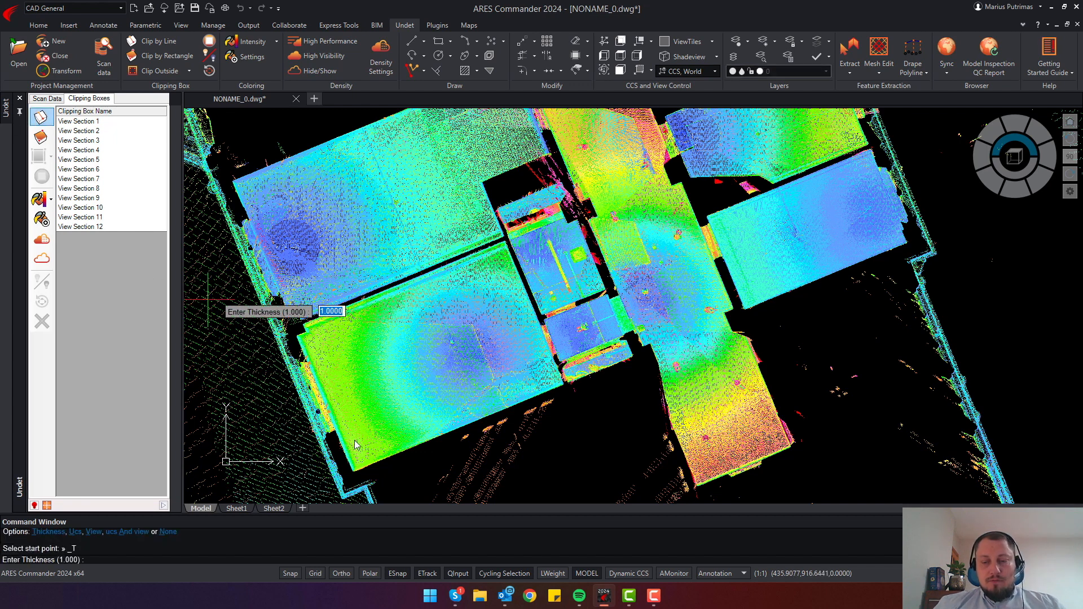
key("Return")
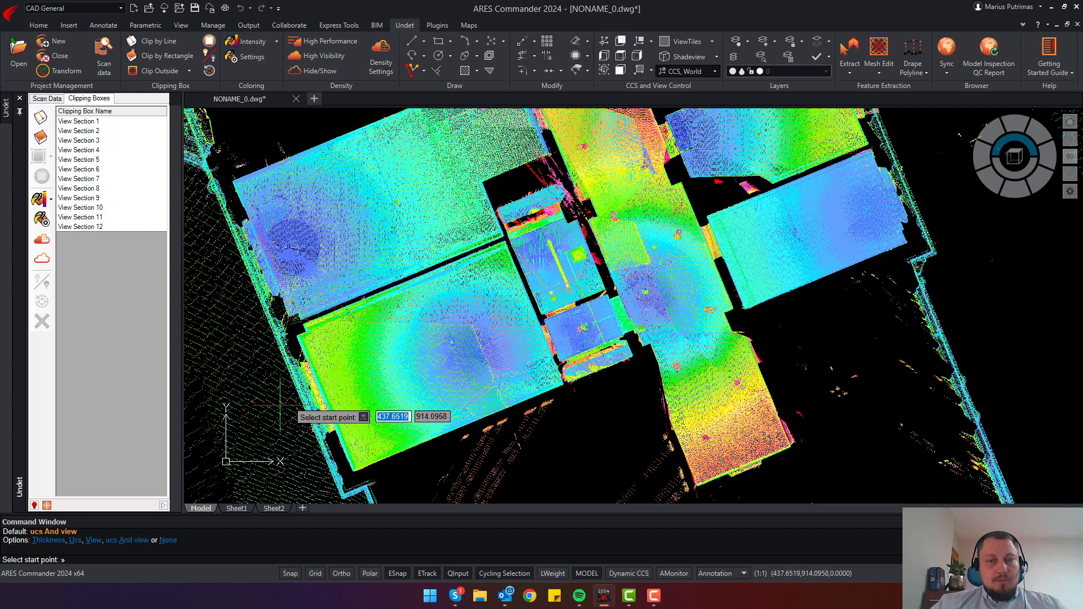
left_click(294, 434)
scroll(530, 347, "down", 4)
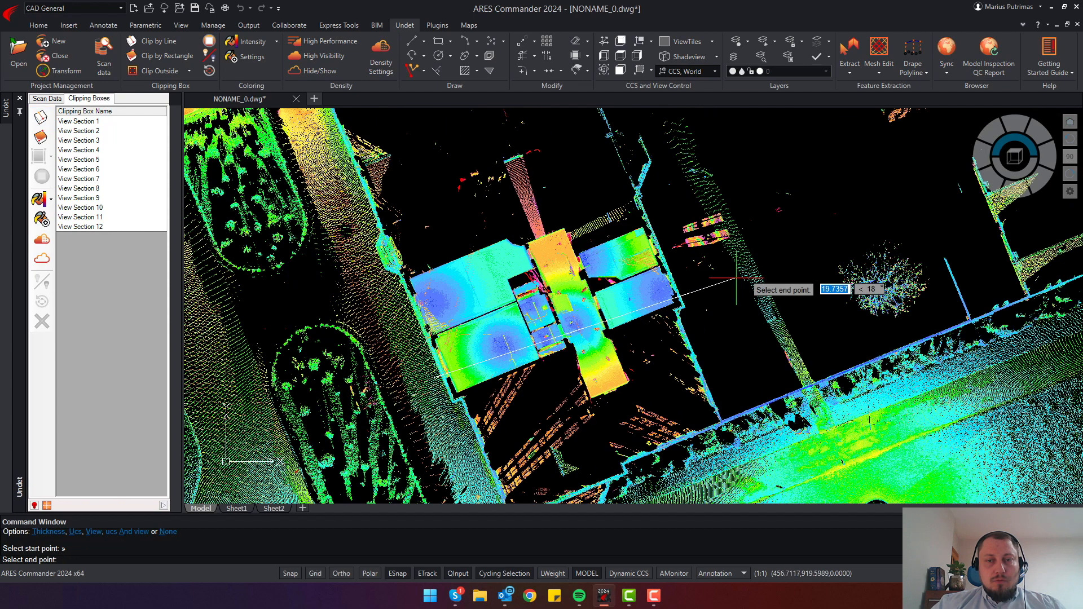
left_click(703, 277)
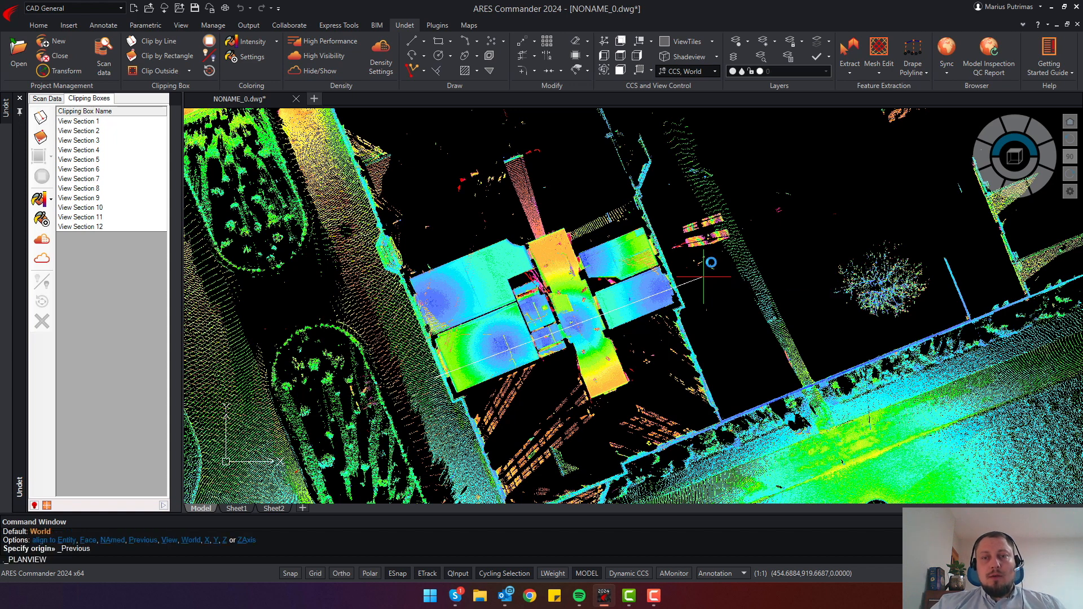
Step: Draw a rectangle over the left room's outline on the section, from its upper right corner to the floor at the outer wall
scroll(616, 364, "up", 3)
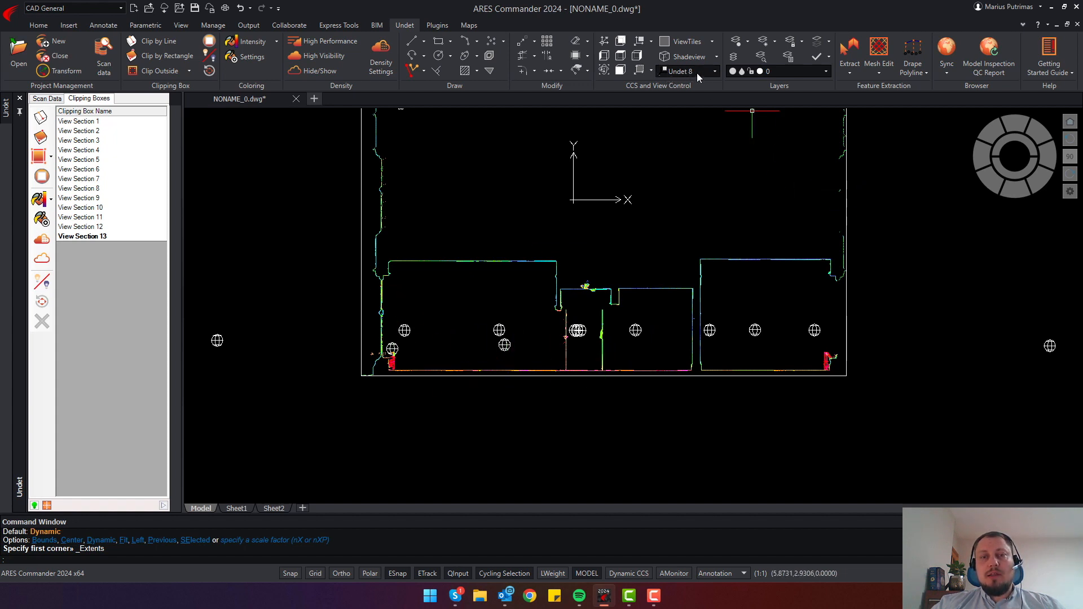
scroll(391, 353, "up", 2)
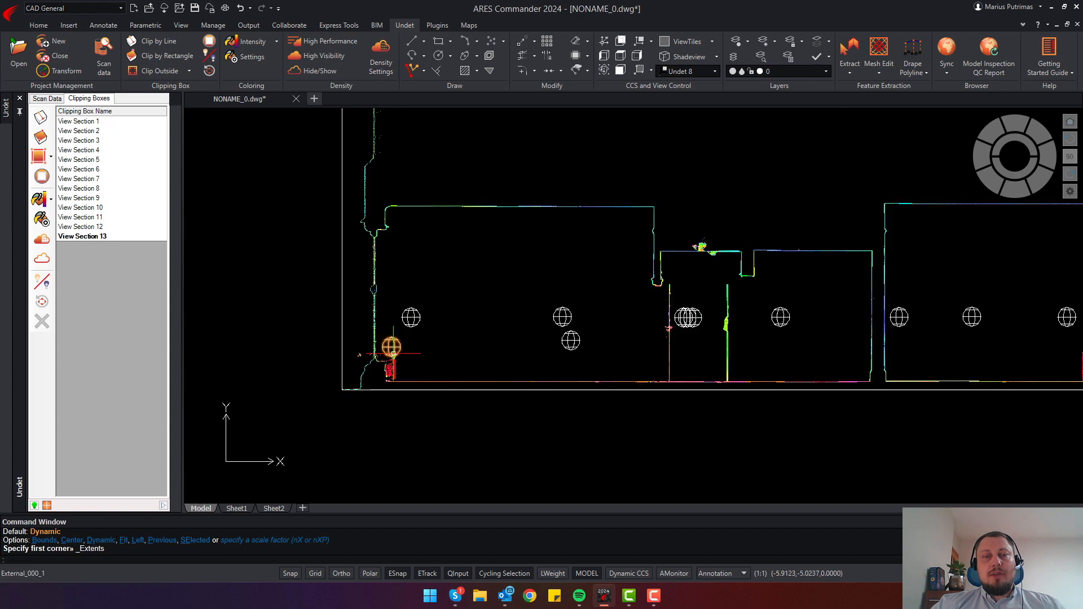
scroll(393, 354, "up", 2)
middle_click_drag(354, 258, 357, 423)
scroll(386, 335, "down", 2)
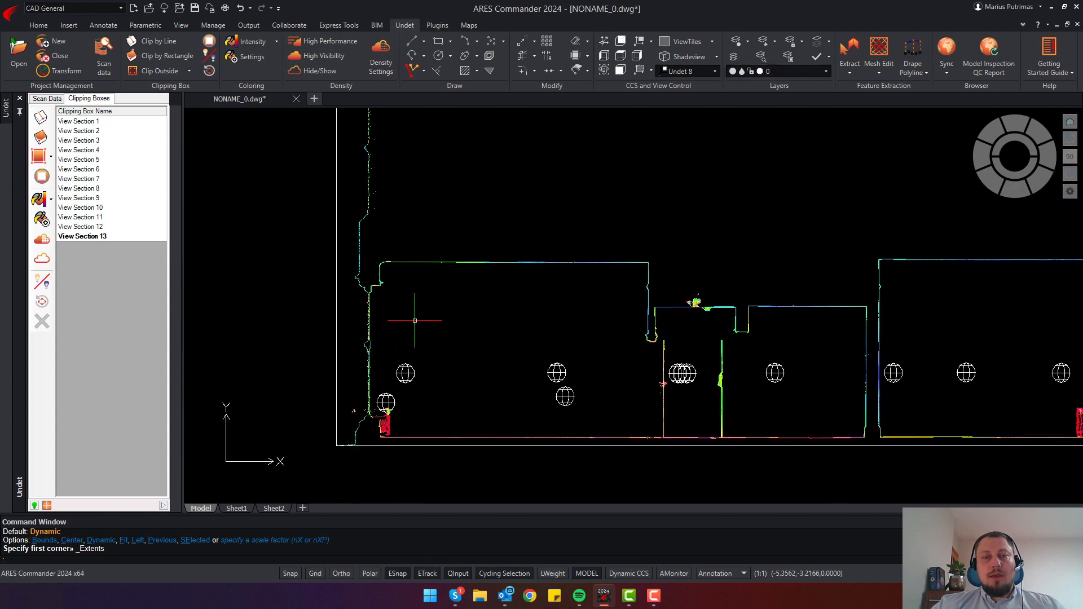
scroll(415, 321, "up", 2)
left_click(439, 41)
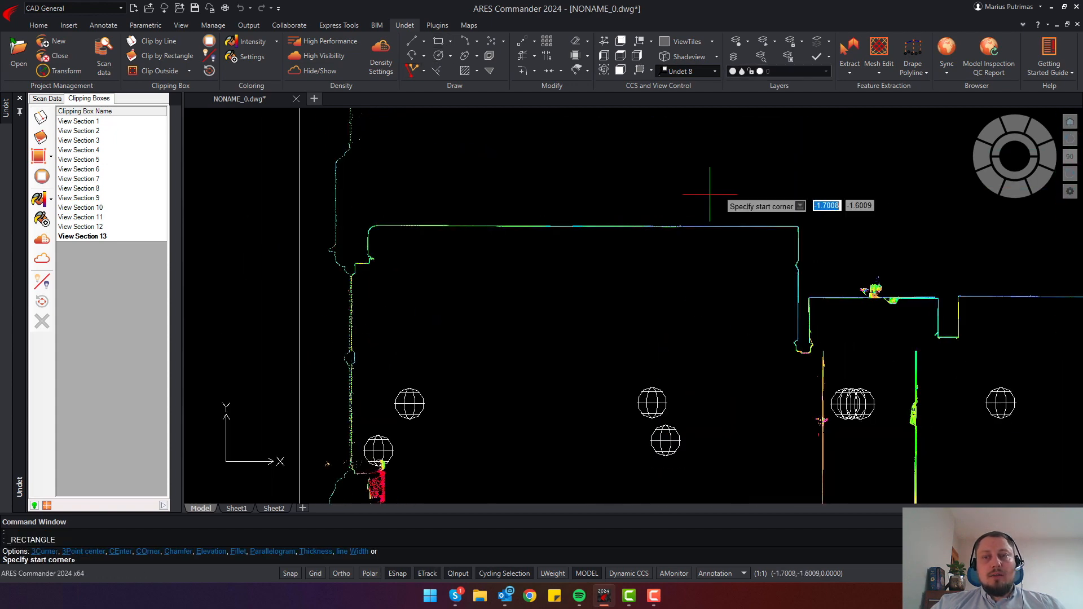
scroll(795, 225, "up", 7)
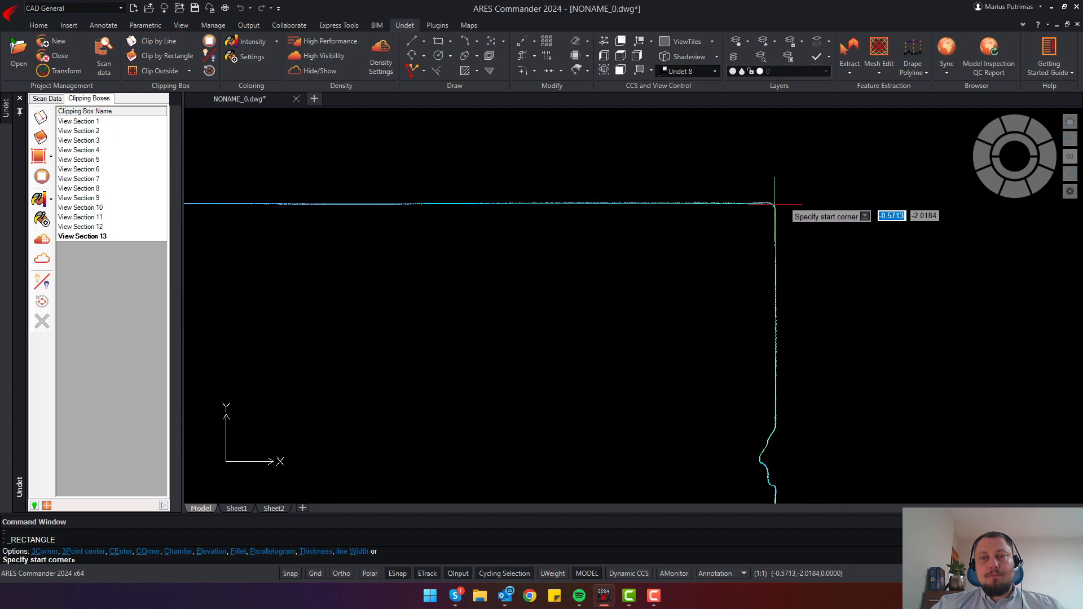
left_click(776, 204)
scroll(728, 282, "down", 5)
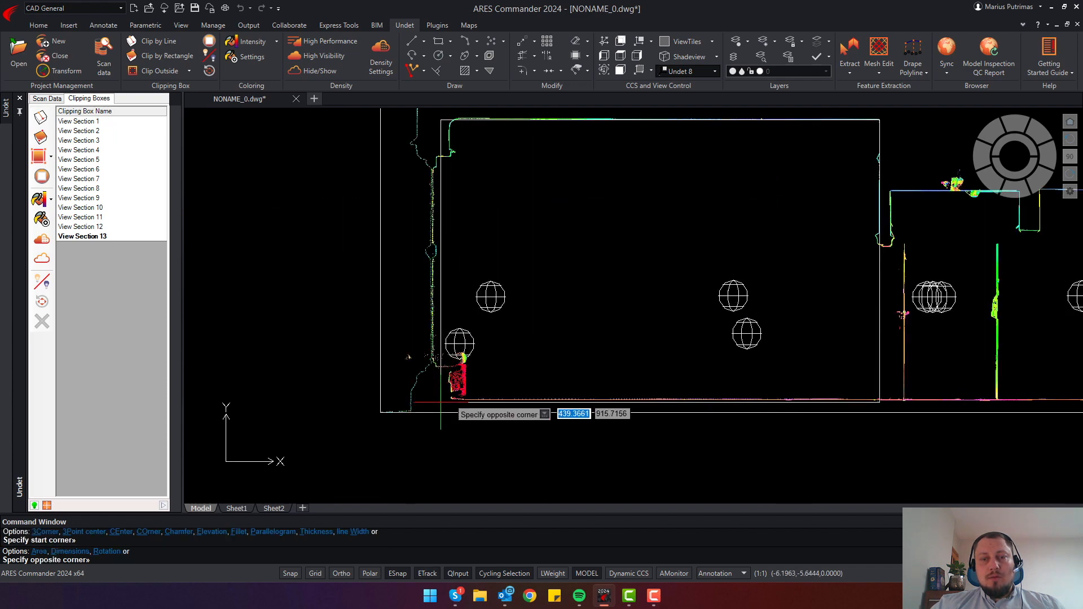
left_click(441, 400)
key("Escape")
Step: Draw a small rectangle at the left room's upper outer corner, matching the step in the wall outline
scroll(452, 212, "up", 2)
middle_click_drag(452, 211, 498, 311)
scroll(459, 189, "up", 2)
key("space")
left_click(478, 275)
scroll(517, 273, "down", 2)
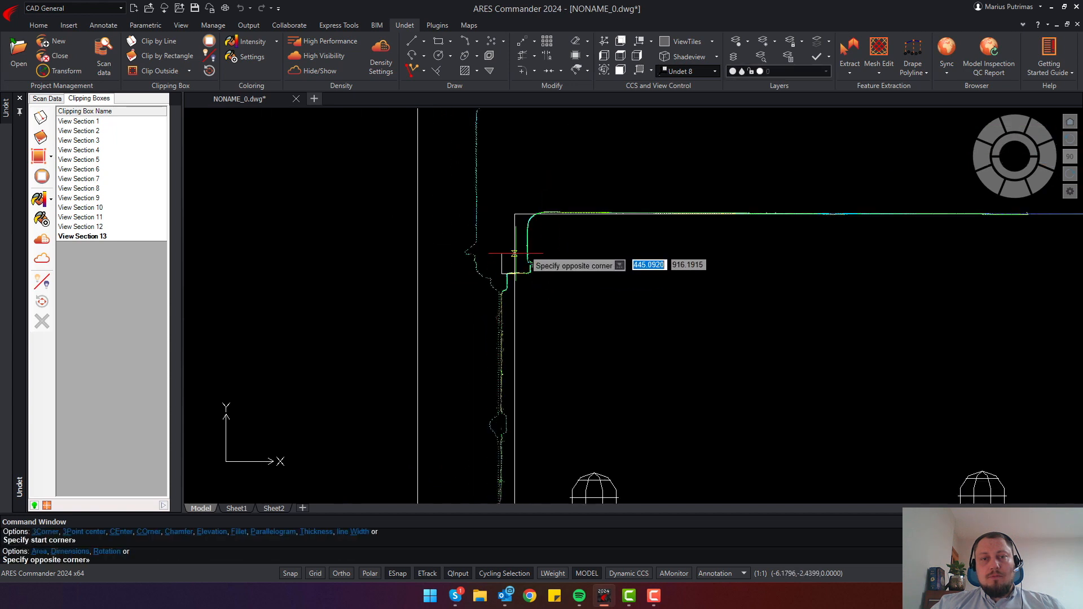
scroll(514, 254, "up", 4)
left_click(534, 226)
key("Escape")
key("Escape")
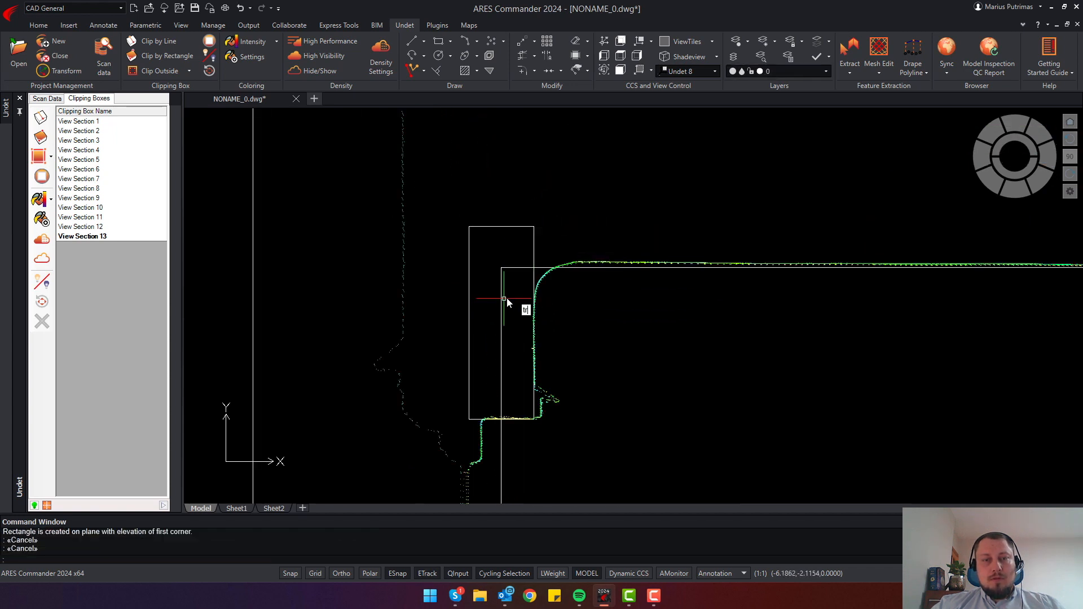
Step: Trim the overlapping segments of the two rectangles so the room outline follows the wall step
key("Return")
left_click(534, 257)
left_click(518, 293)
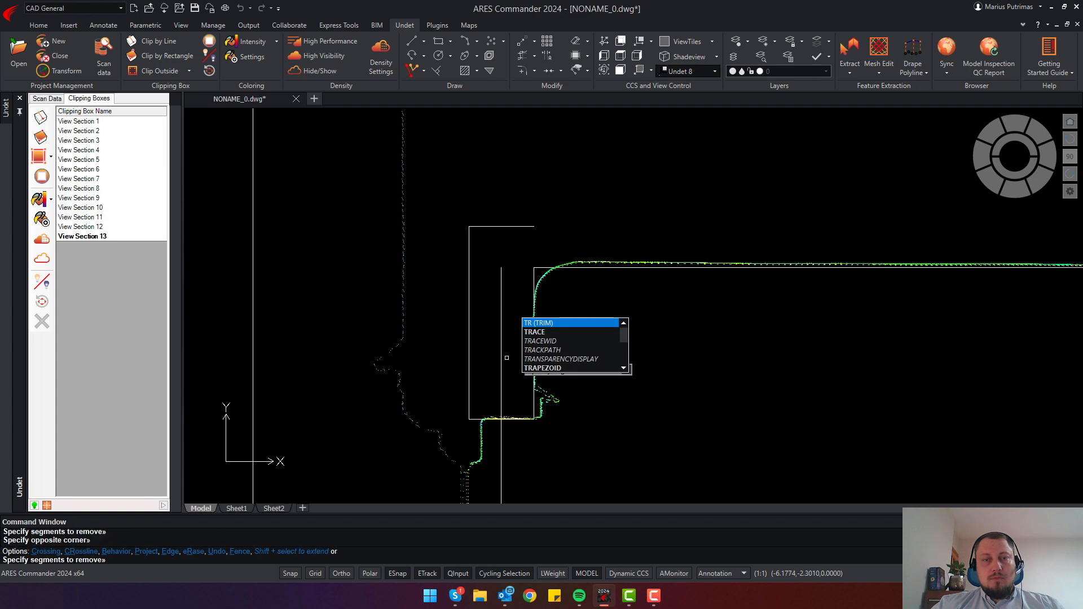
left_click(515, 379)
left_click(492, 382)
left_click(494, 409)
left_click(488, 422)
key("Escape")
Step: Delete the leftover piece of the small rectangle outside the room outline
left_click(489, 384)
left_click(442, 181)
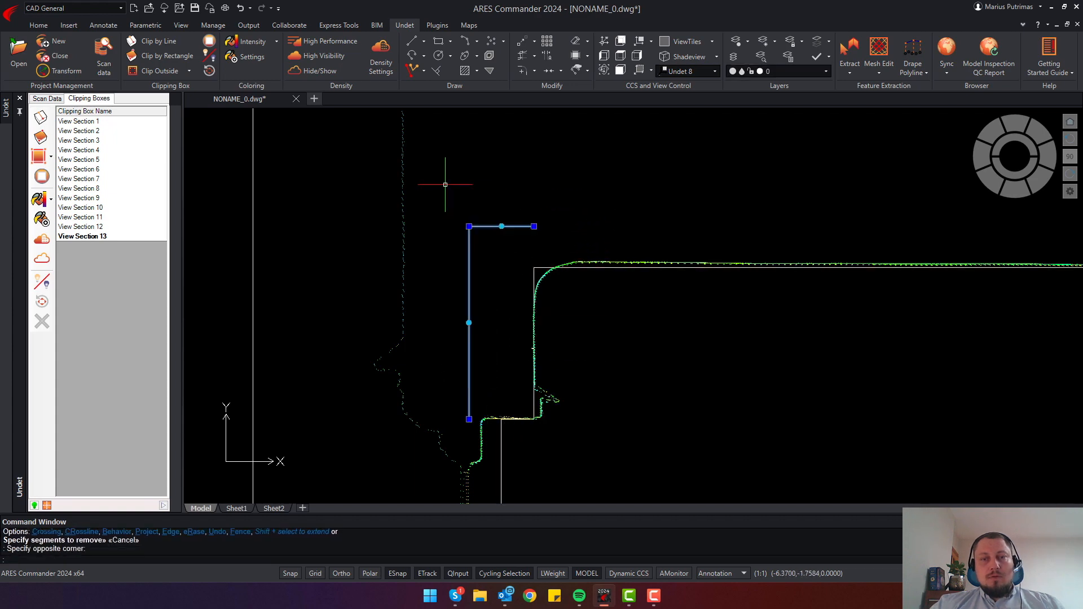
scroll(442, 182, "down", 5)
key("Delete")
Step: Examine the room outline on the section in 3D, then hide the point cloud and compare it with the window rectangles
middle_click_drag(533, 333, 486, 264)
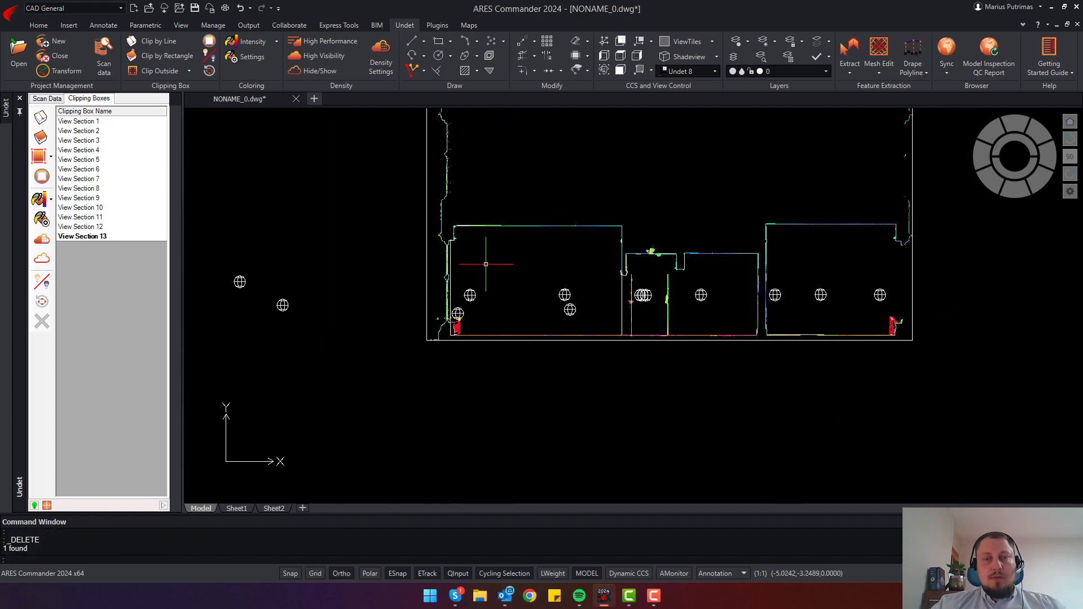
middle_click_drag(530, 293, 641, 281, "shift")
scroll(686, 366, "down", 3)
mouse_move(693, 366)
middle_mouse_down()
mouse_move(675, 329)
mouse_move(510, 178)
middle_mouse_up()
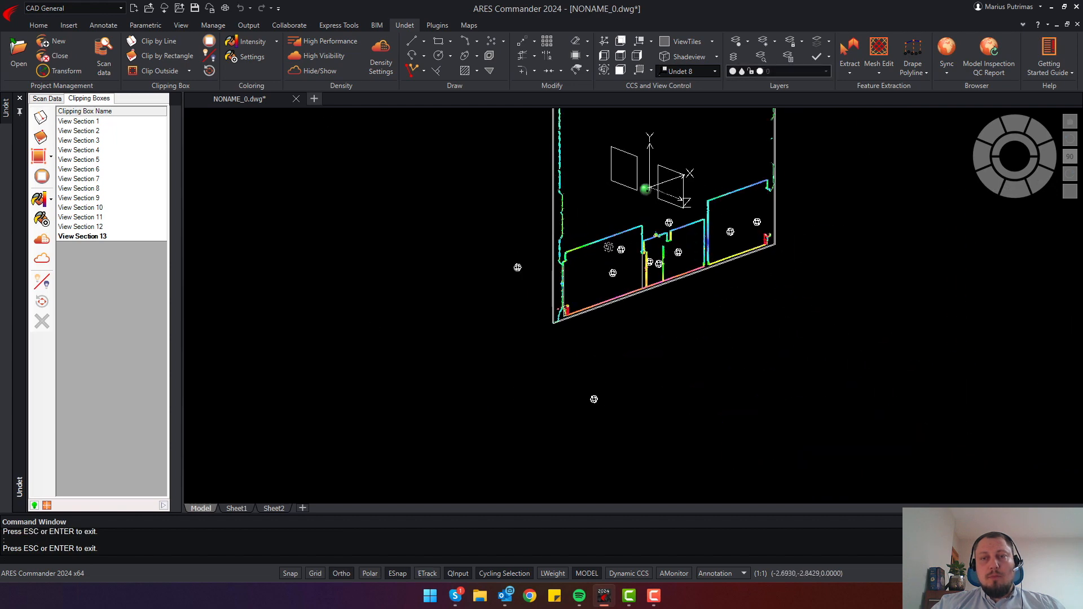
scroll(581, 254, "up", 6)
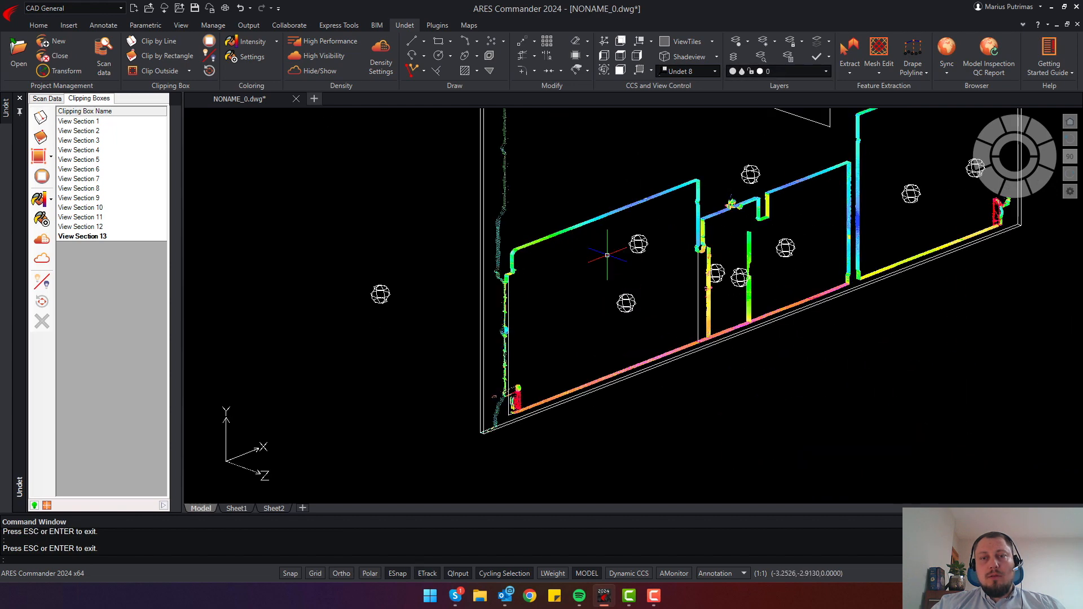
left_click(331, 70)
scroll(508, 248, "down", 6)
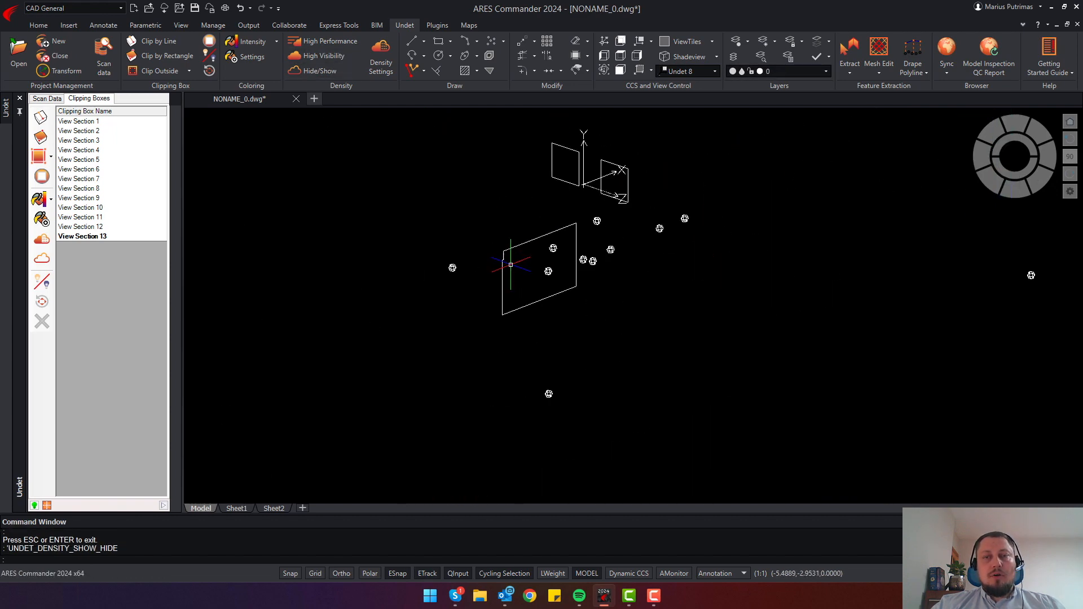
scroll(540, 228, "up", 4)
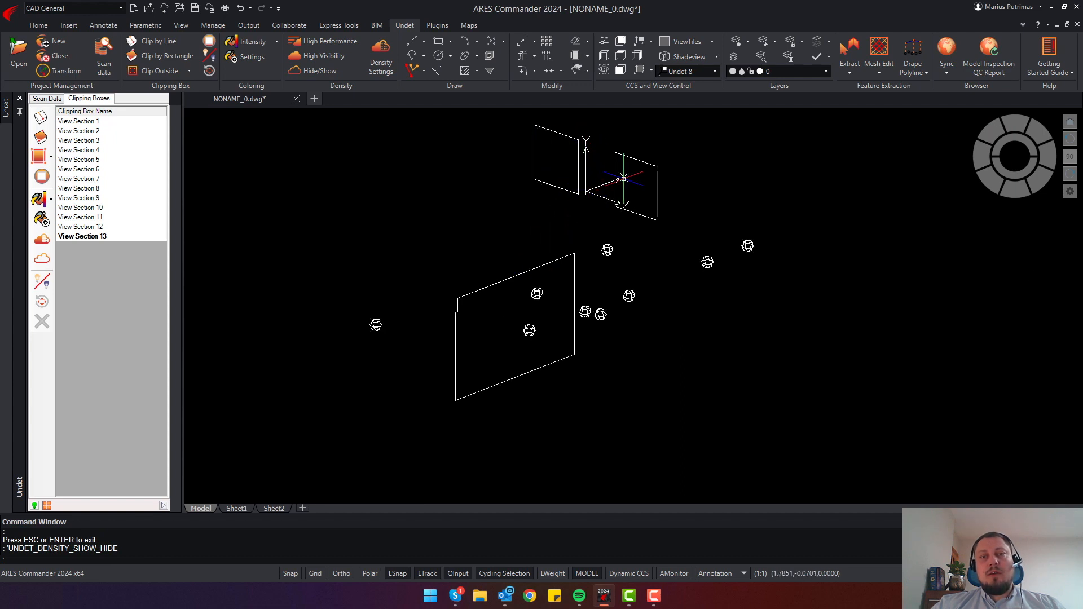
middle_click_drag(579, 253, 452, 231, "shift")
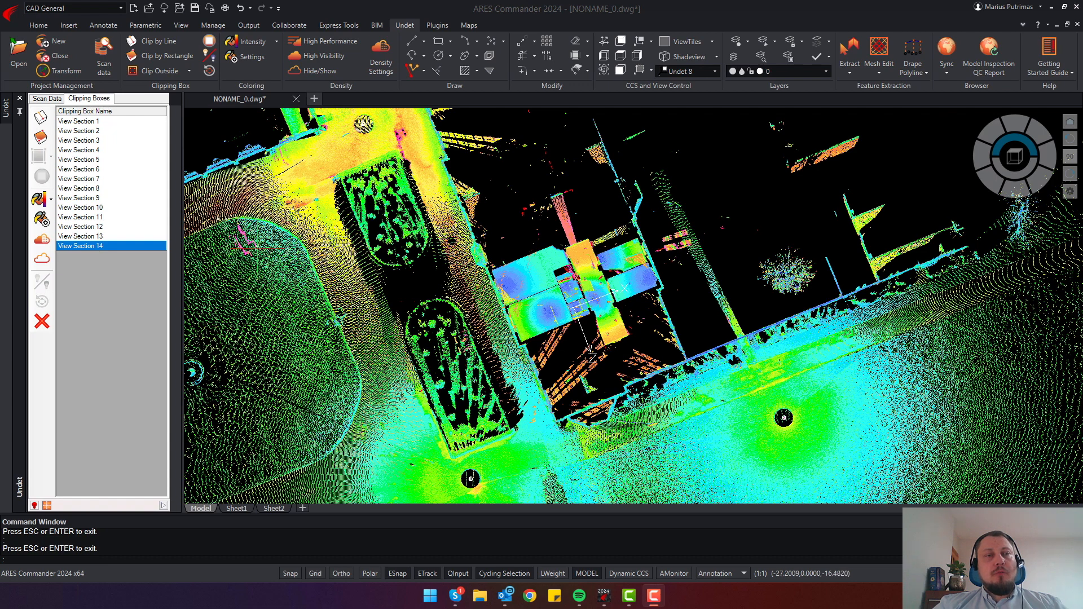
Step: Clip the point cloud by rectangle around the building corner with the small interior rooms, viewing the isolated block in 3D
left_click(191, 72)
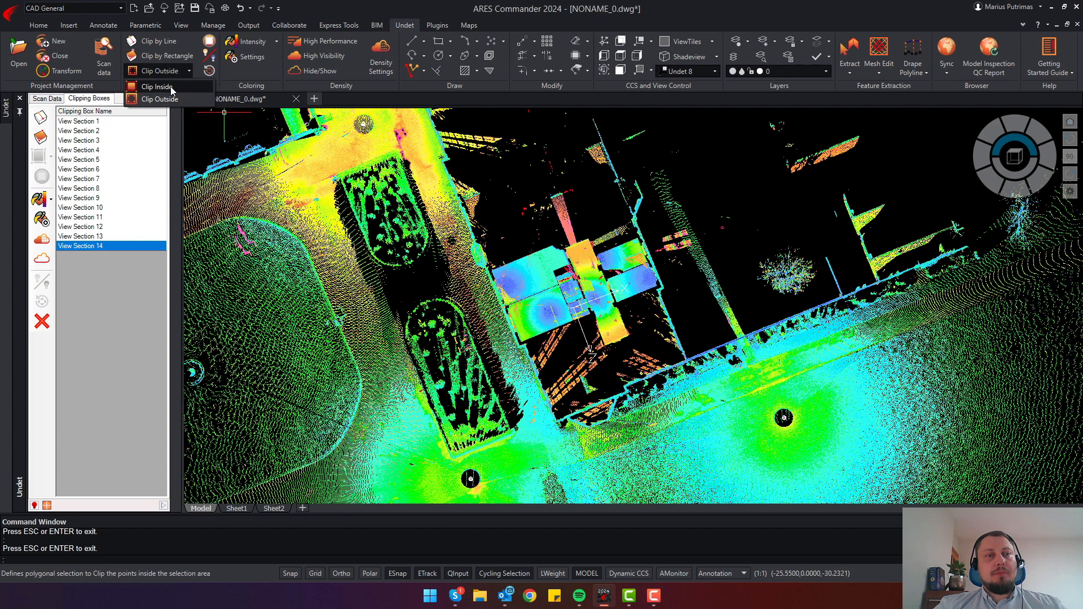
left_click(164, 56)
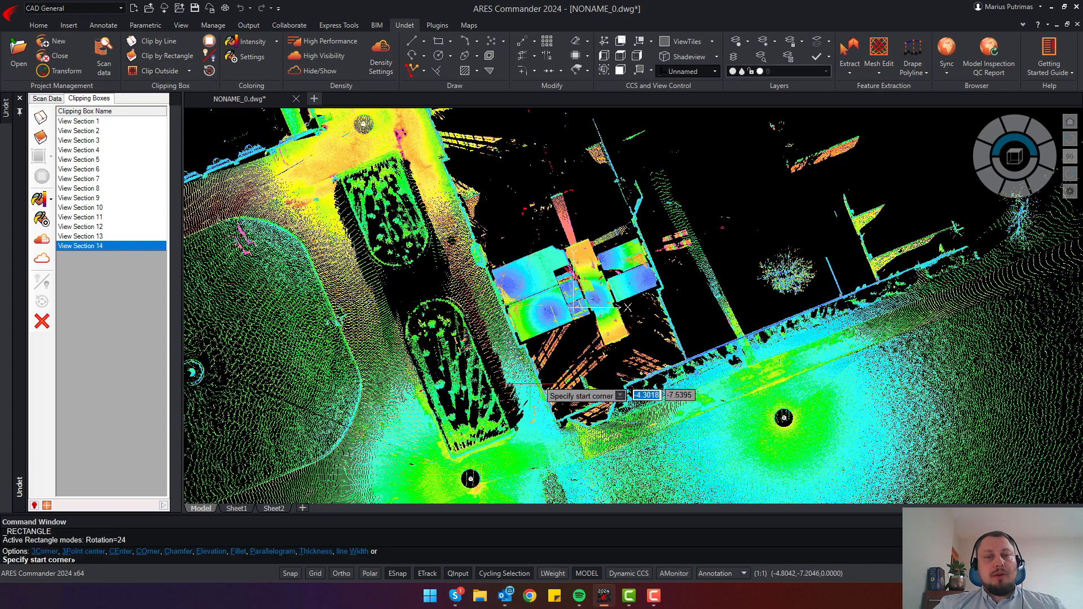
left_click(509, 361)
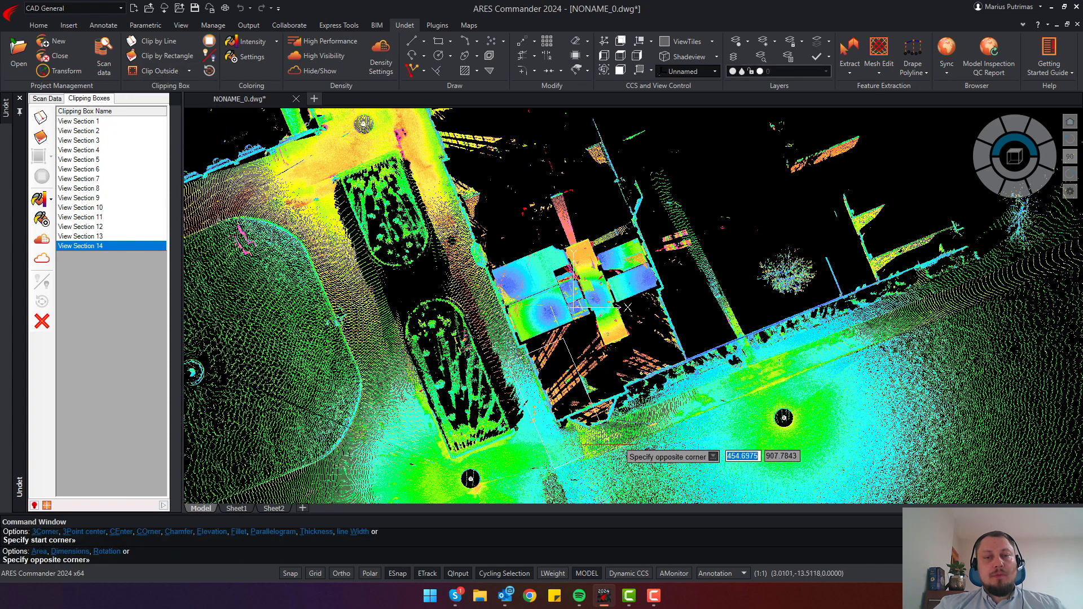
left_click(715, 390)
middle_click_drag(536, 403, 545, 227, "shift")
left_click_drag(546, 228, 584, 239, "shift")
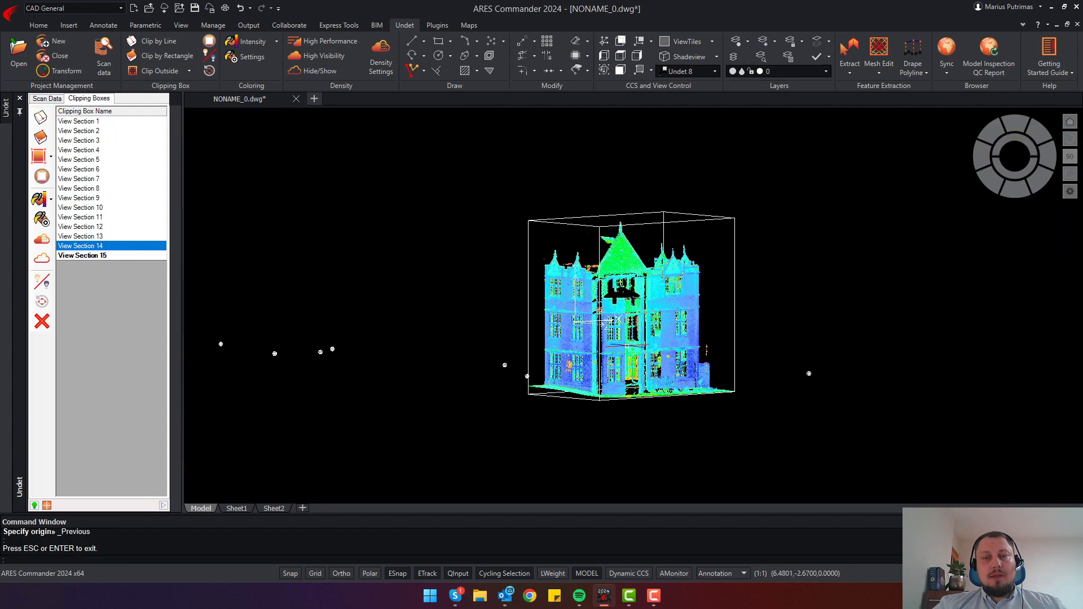
scroll(620, 356, "up", 5)
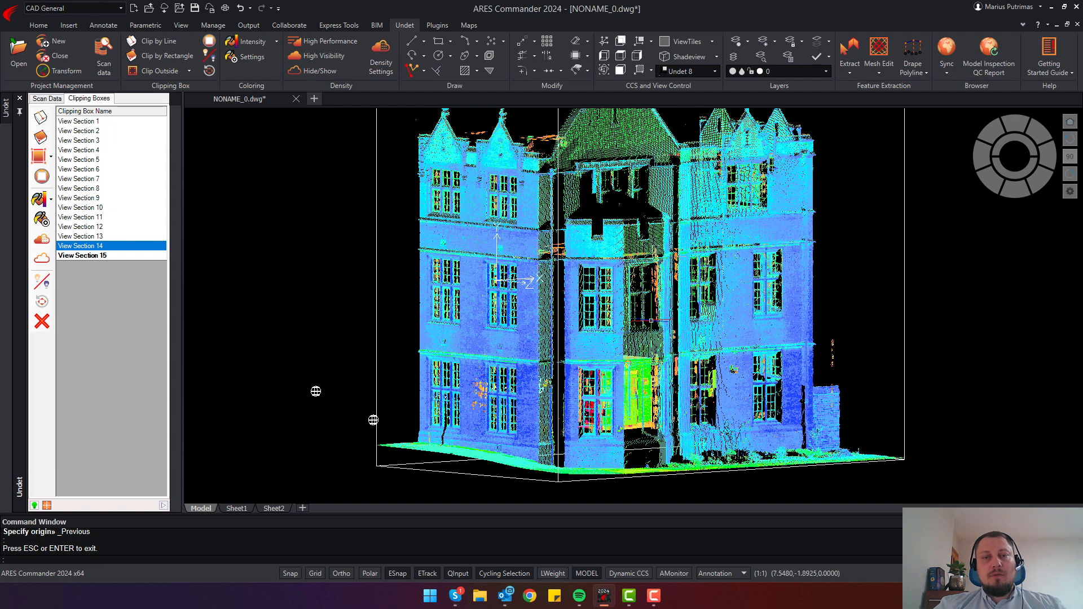
scroll(627, 325, "down", 2)
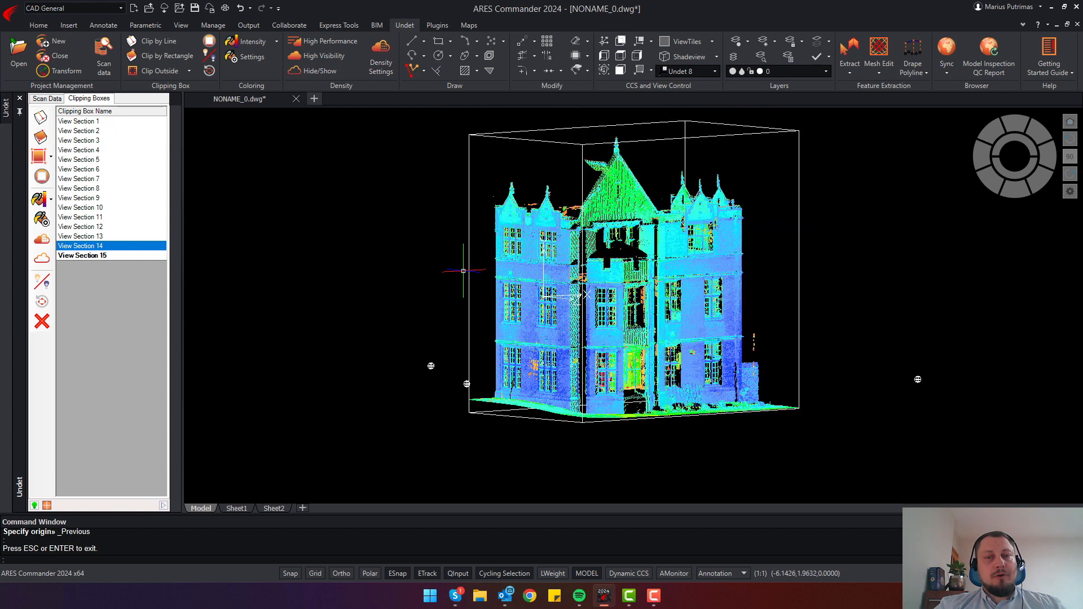
Step: Remove the building's upper floors with a Clip Inside polygon drawn around everything above the ground-floor windows
left_click(189, 71)
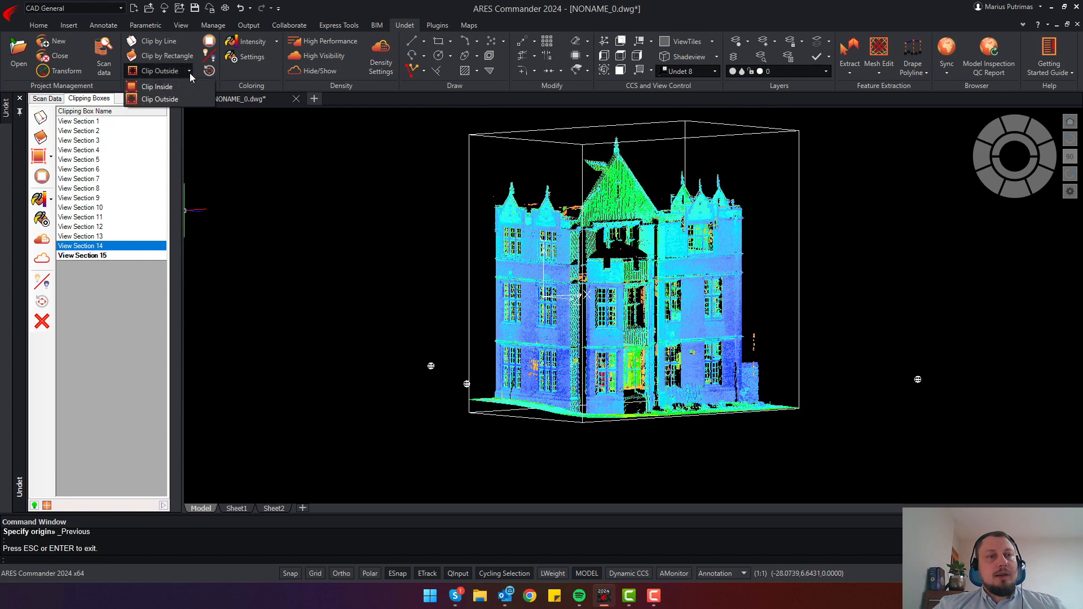
left_click(170, 94)
left_click(597, 117)
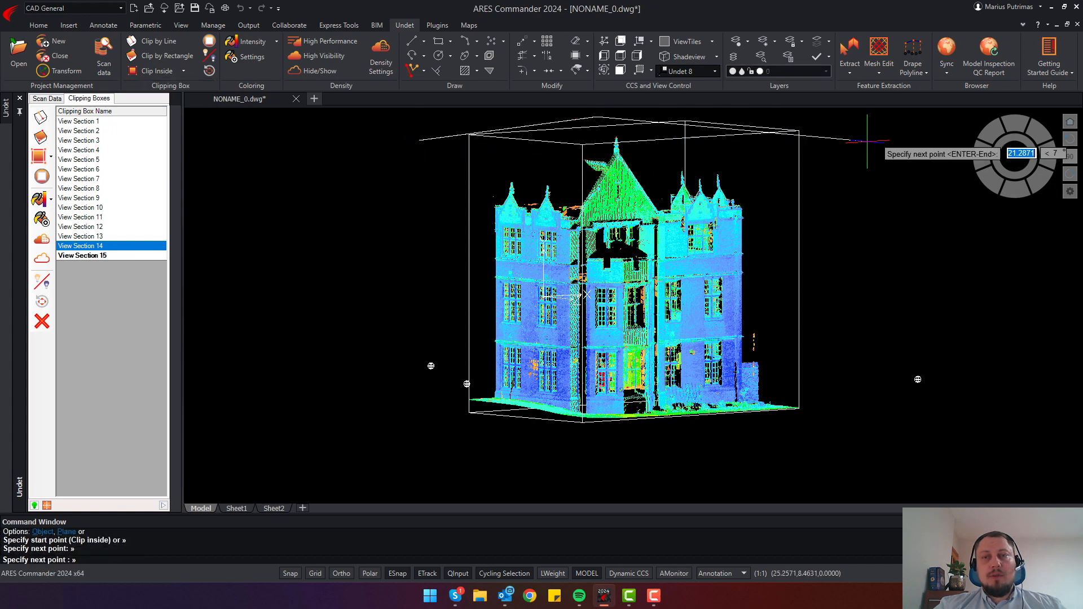
left_click(863, 147)
left_click(836, 338)
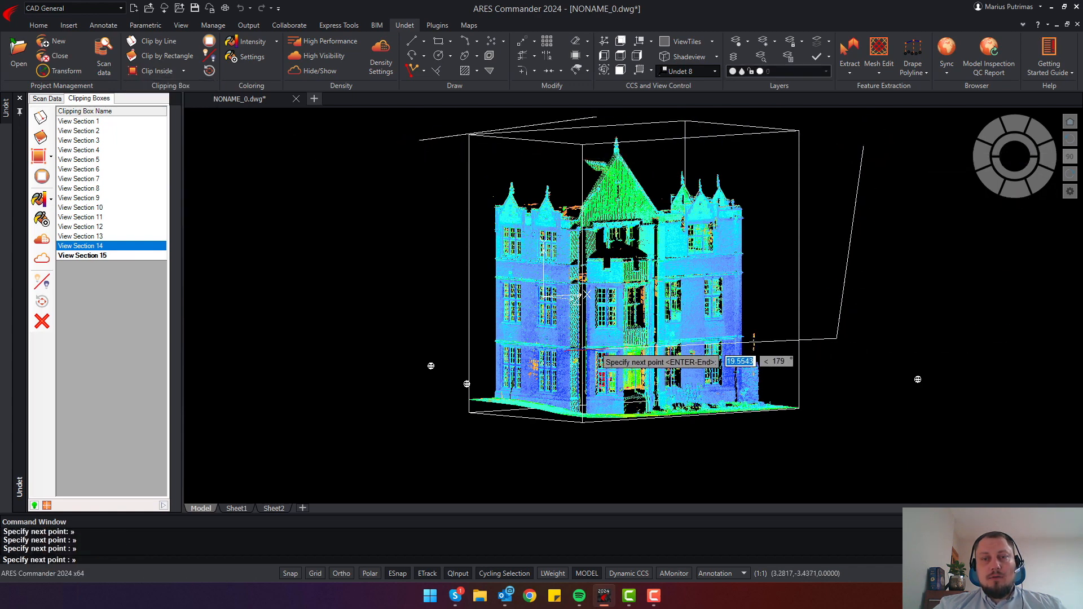
left_click(402, 332)
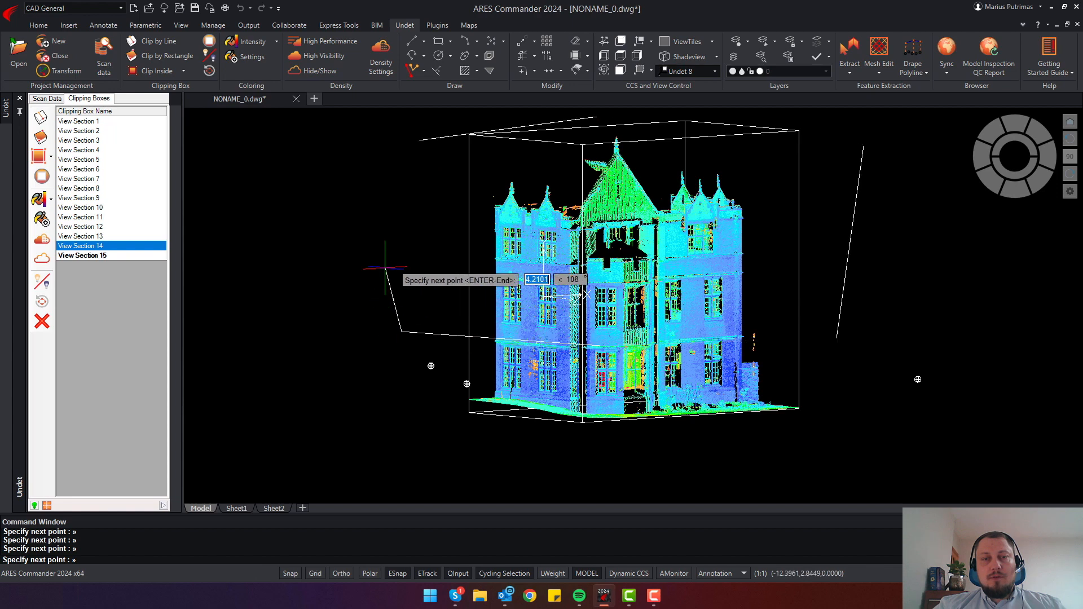
left_click(391, 250)
key("Return")
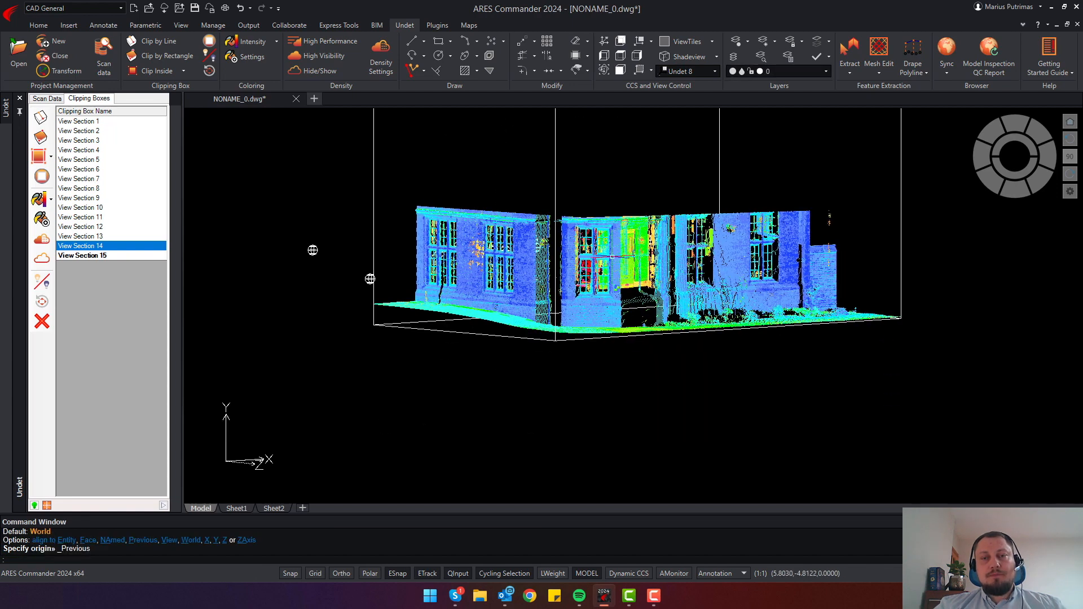
Step: Remove the remaining interior room with a Clip Inside polygon drawn around it in a view from above
middle_click_drag(589, 280, 607, 371)
scroll(691, 194, "up", 4)
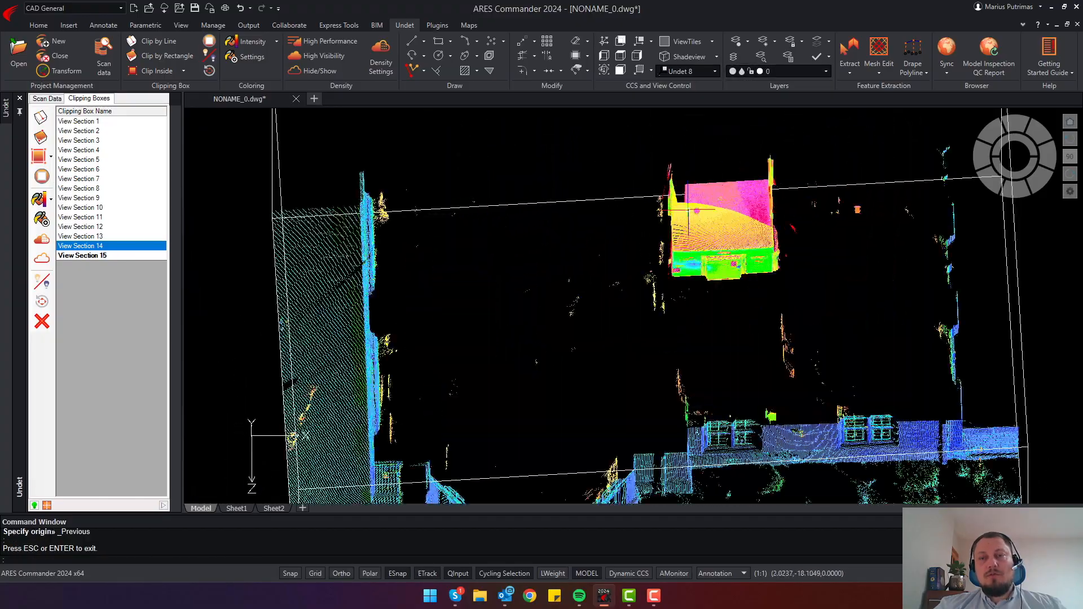
scroll(628, 265, "down", 4)
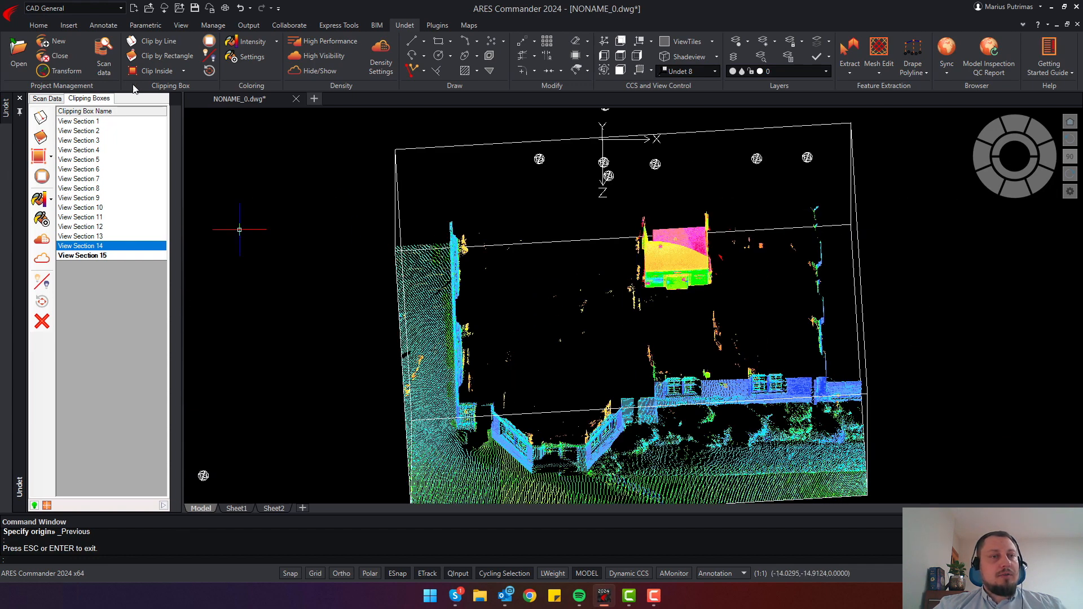
left_click(152, 71)
left_click(576, 212)
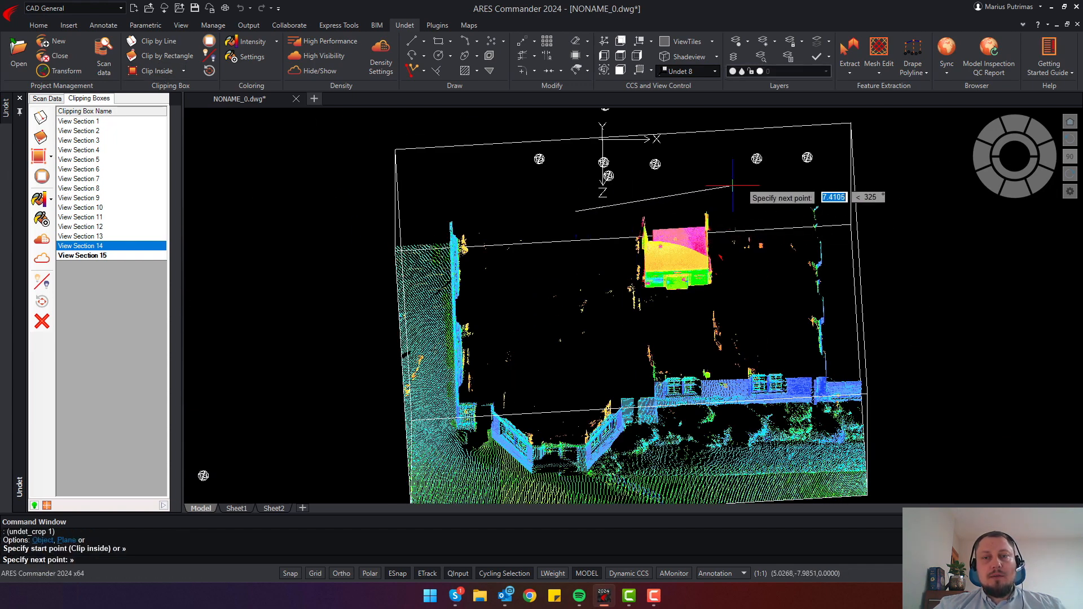
left_click(742, 178)
left_click(753, 271)
left_click(732, 326)
left_click(596, 301)
key("Return")
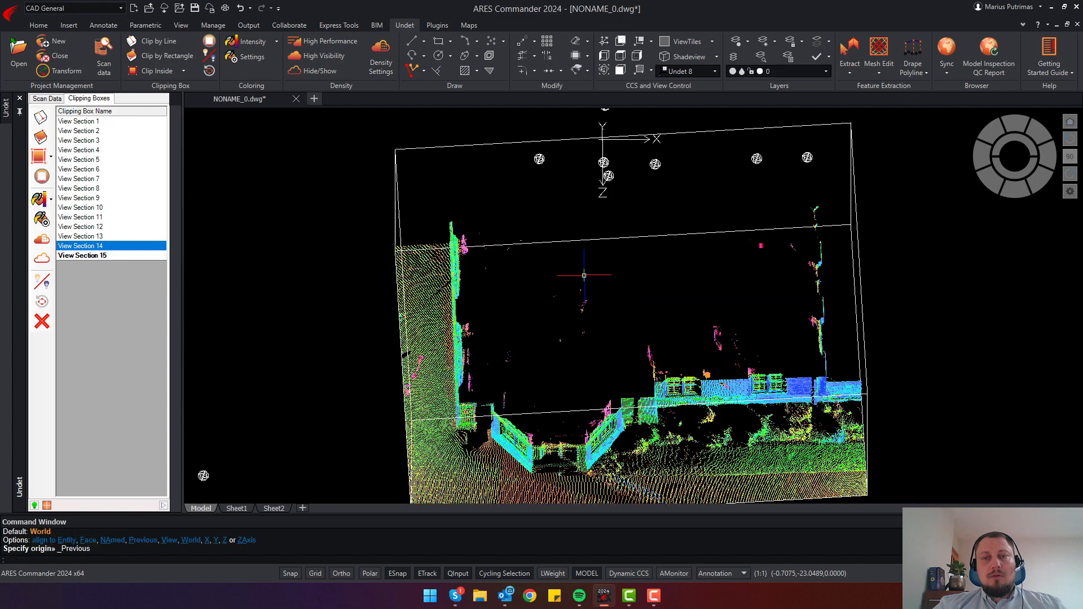
Step: Isolate the side facade wall with a Clip Outside polygon drawn closely around it
middle_click_drag(707, 323, 728, 251)
middle_click_drag(604, 369, 845, 210, "shift")
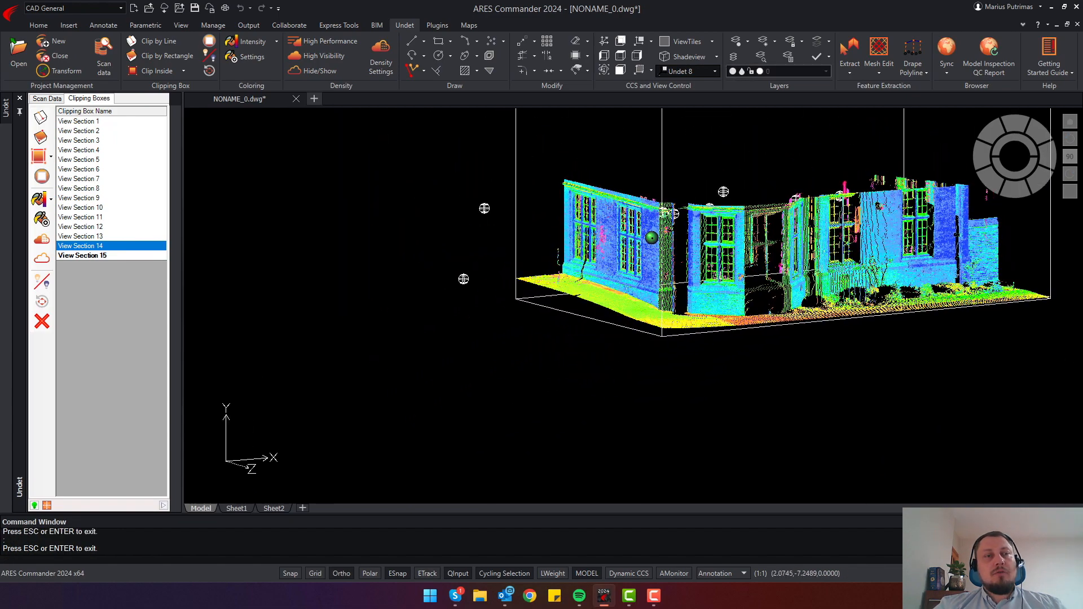
left_click(183, 71)
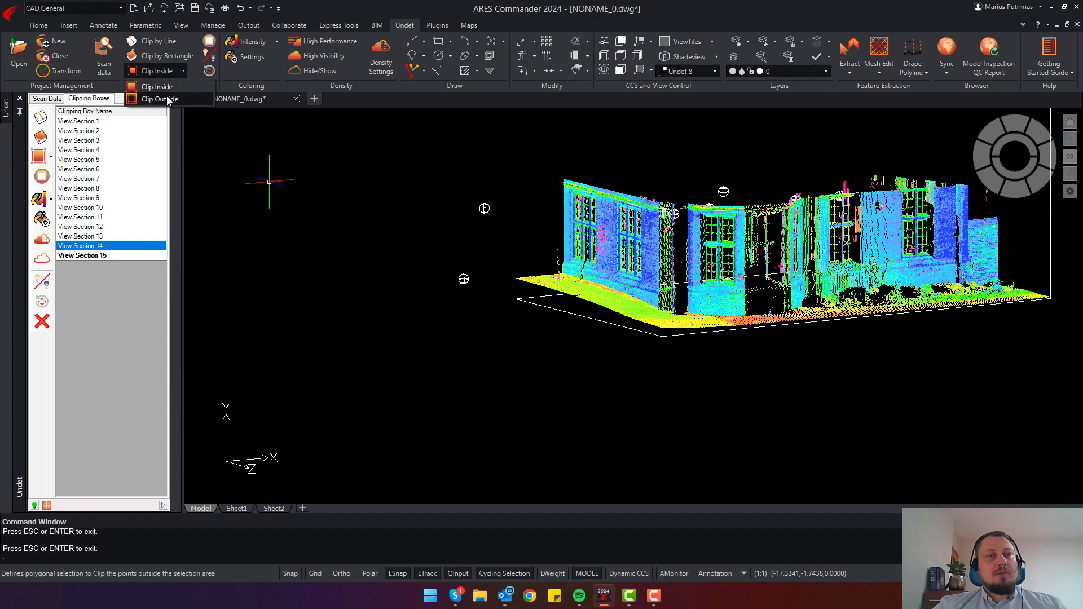
left_click(163, 103)
scroll(658, 240, "up", 1)
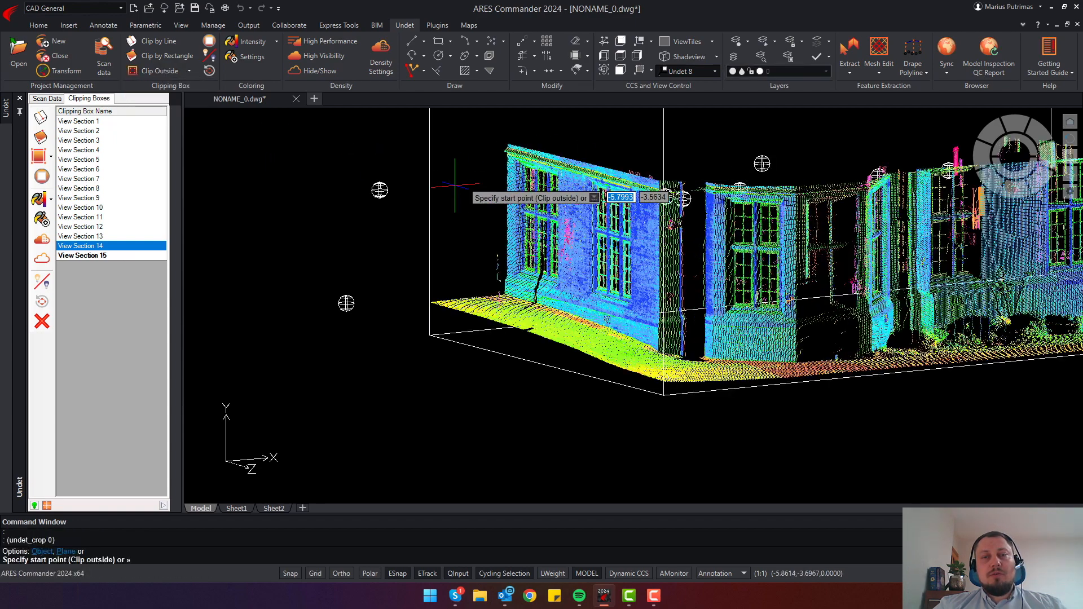
scroll(586, 308, "down", 2)
middle_click_drag(593, 310, 594, 311, "shift")
middle_click_drag(580, 245, 424, 263, "shift")
middle_click_drag(424, 263, 531, 237)
scroll(531, 237, "up", 2)
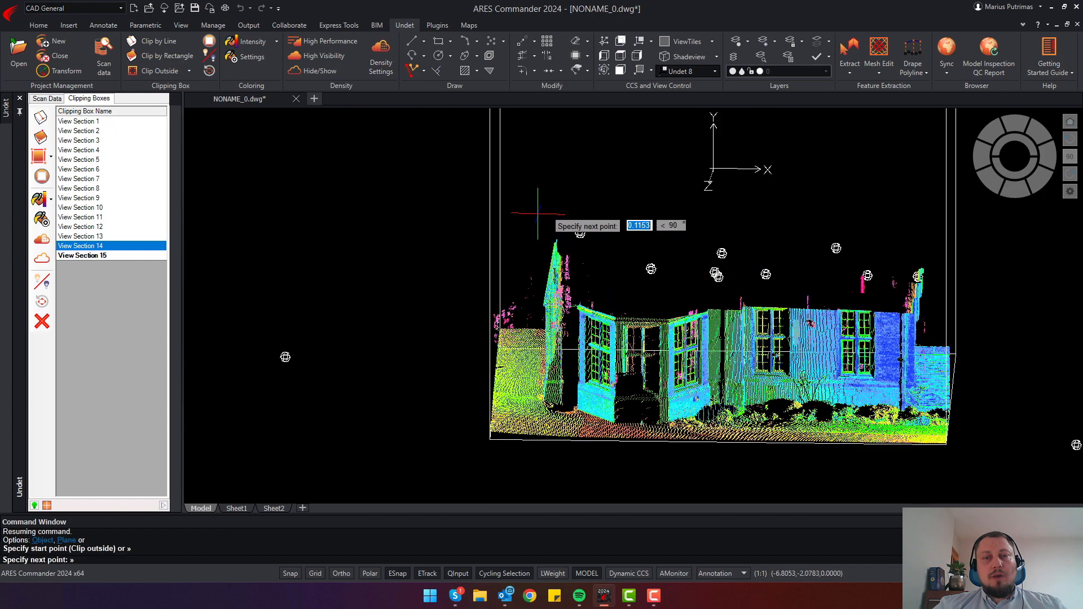
left_click(518, 473)
left_click(562, 474)
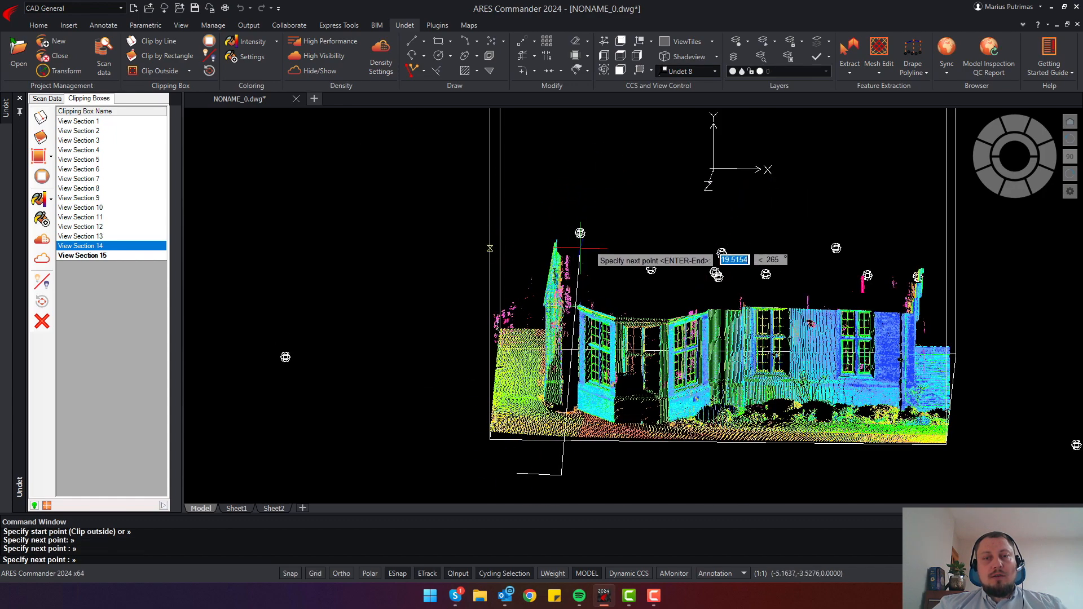
scroll(580, 249, "up", 4)
left_click(576, 228)
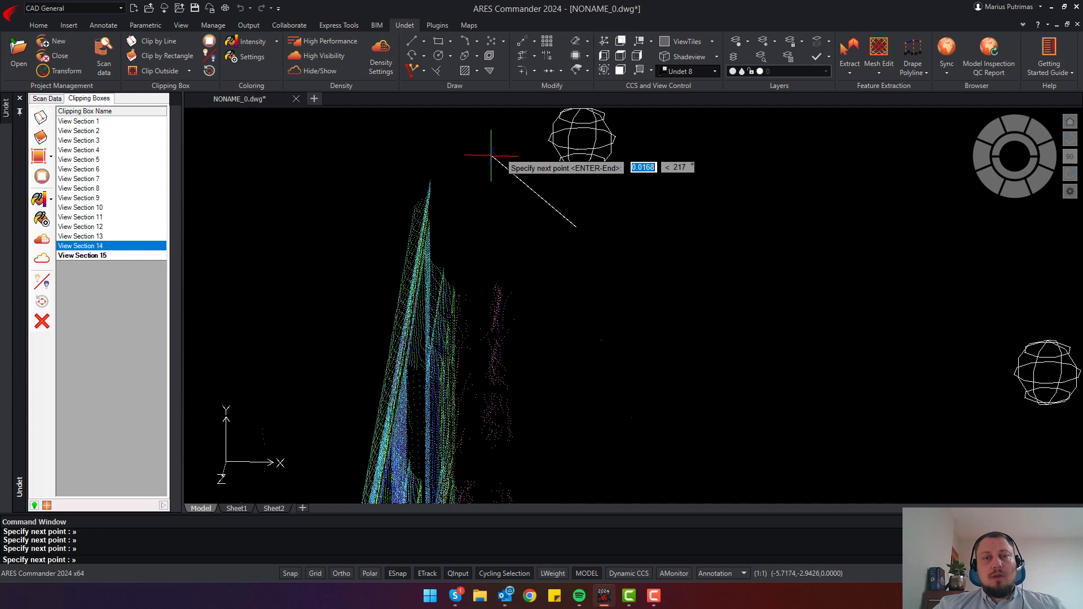
key("Return")
Step: Inspect the isolated wall, turn off the clipping, and reapply View Section 15 to discard the polygon clips
middle_click_drag(503, 281, 661, 285)
scroll(661, 282, "up", 3)
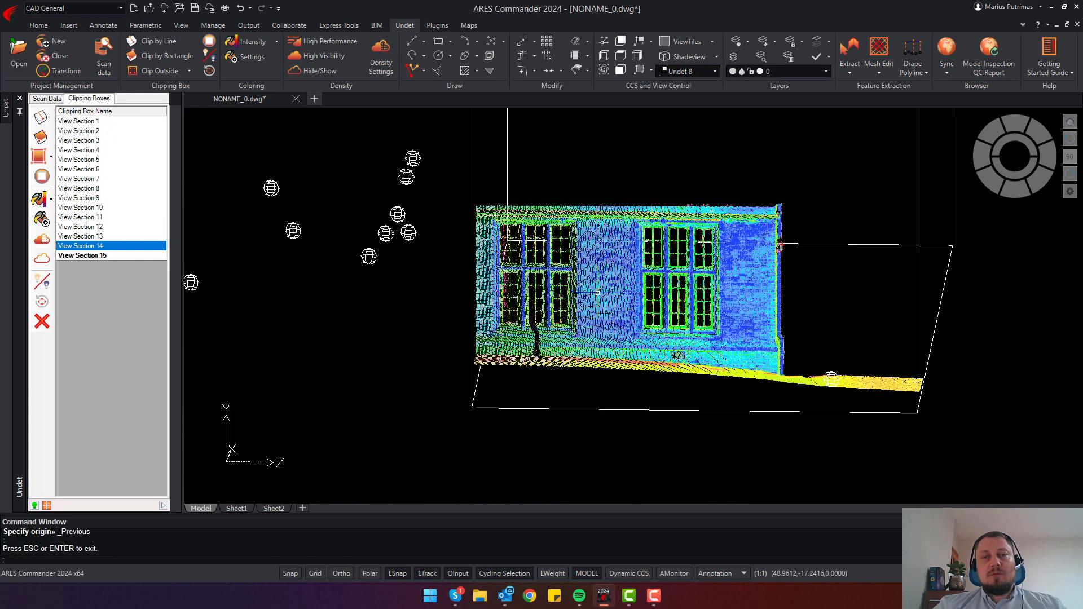
scroll(660, 299, "down", 2)
scroll(660, 319, "up", 2)
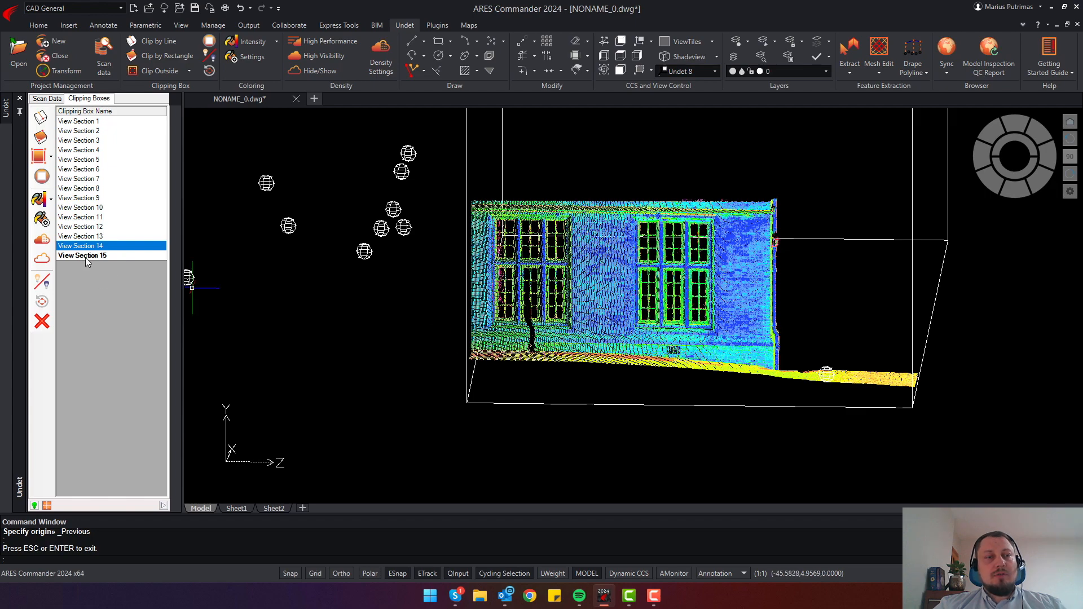
scroll(656, 295, "down", 2)
middle_click_drag(742, 307, 637, 305)
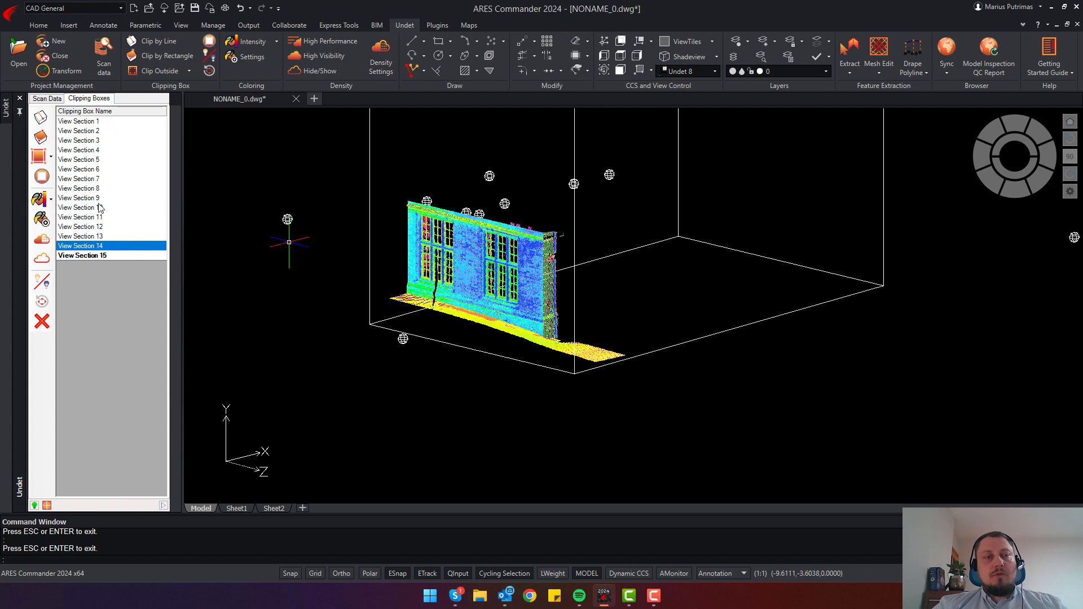
left_click(43, 178)
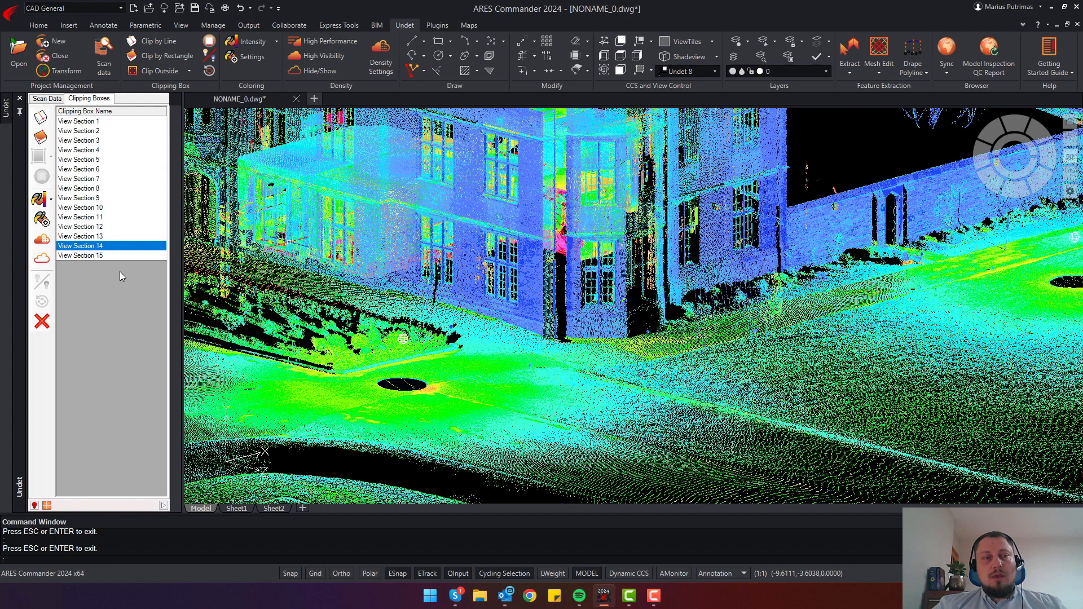
left_click(99, 257)
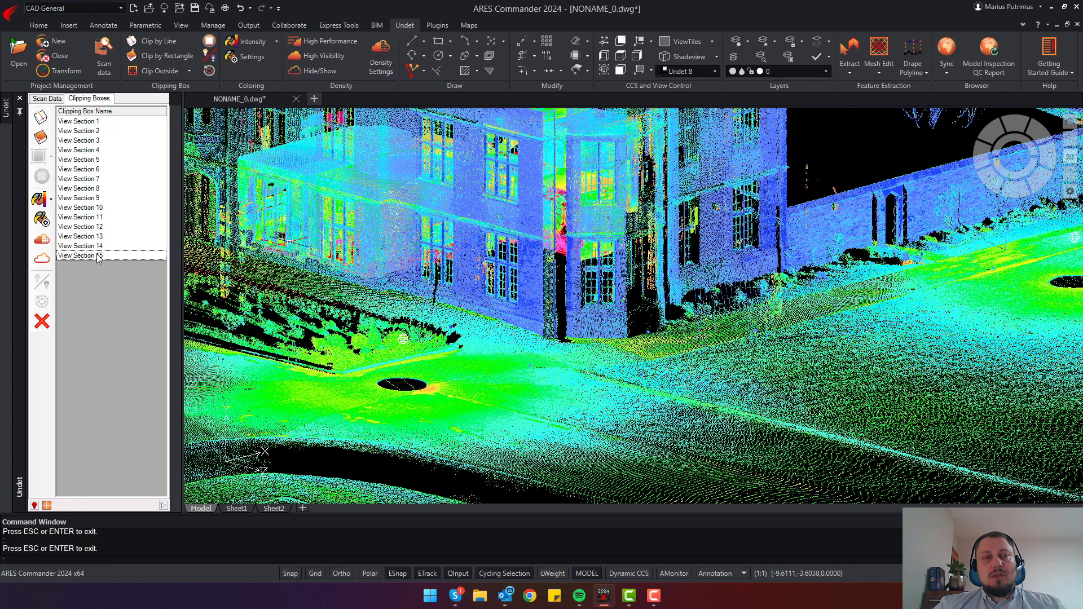
double_click(98, 256)
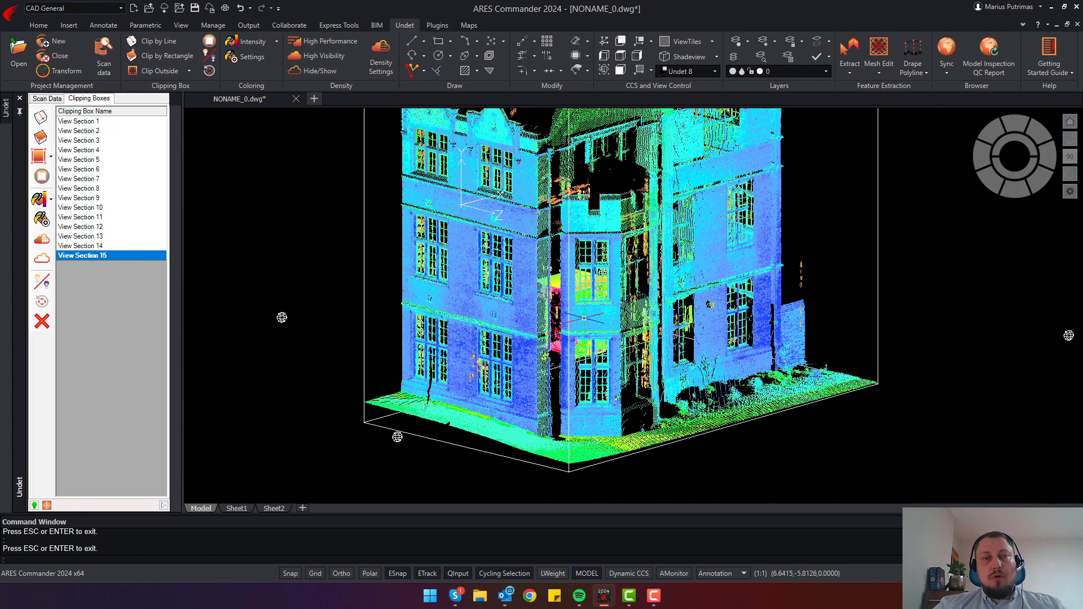
left_click(188, 71)
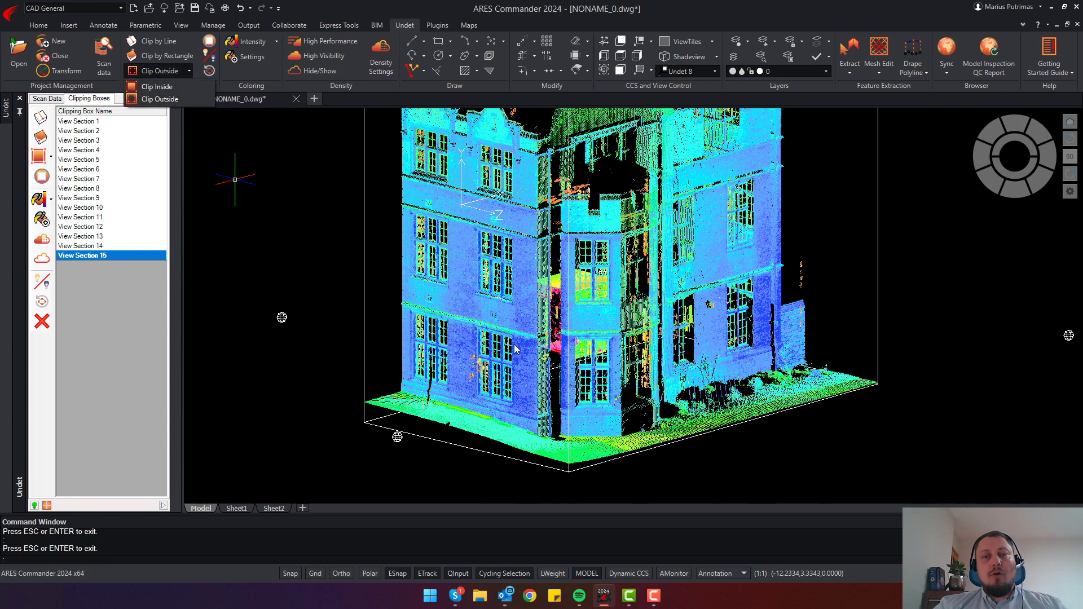
left_click(235, 179)
key("Escape")
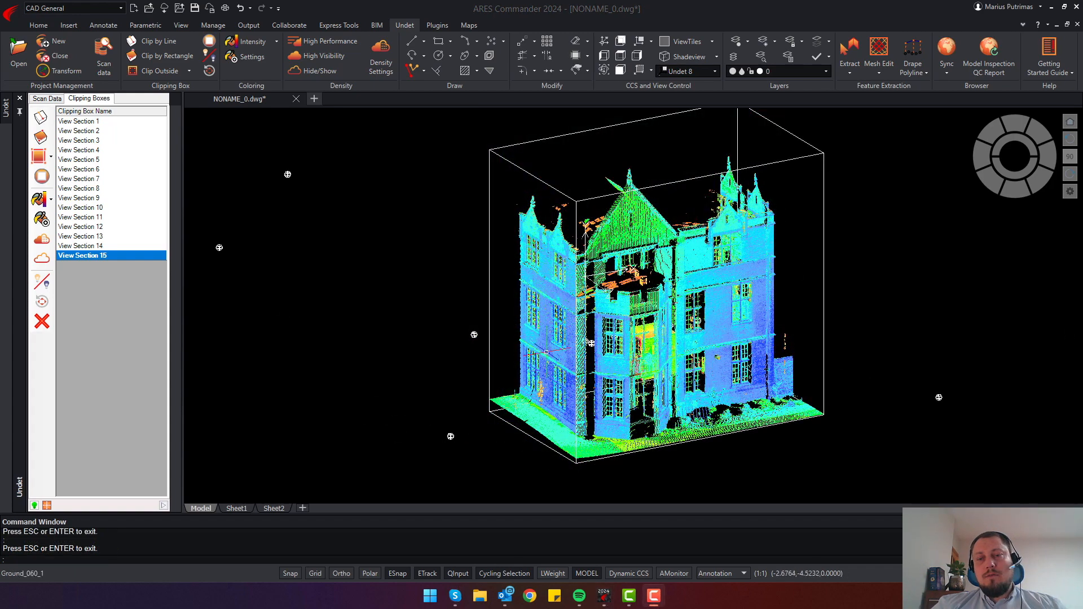
middle_click_drag(591, 343, 552, 339)
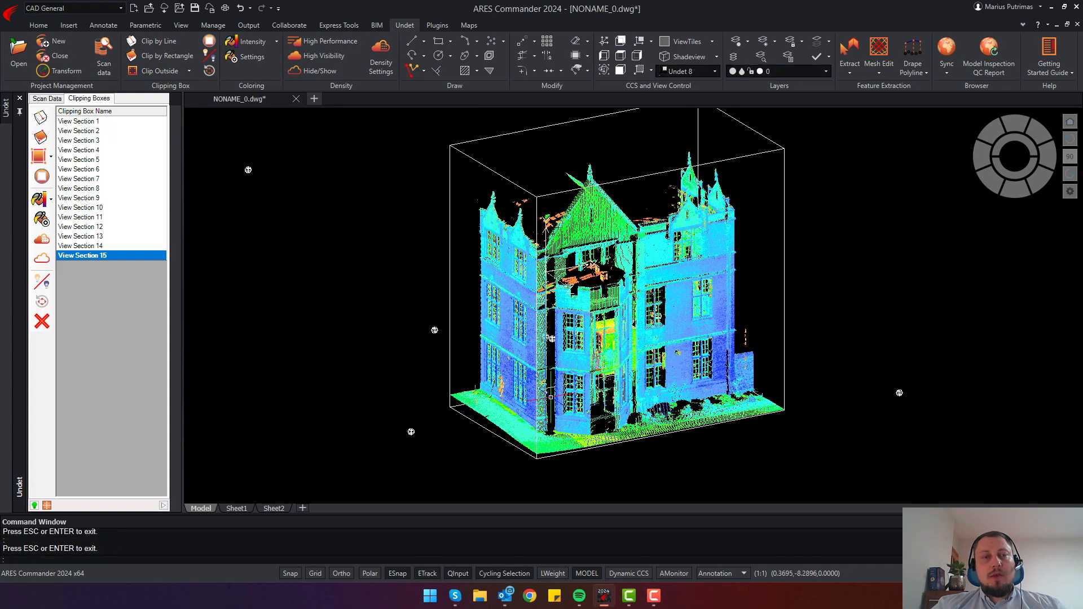
scroll(552, 339, "up", 3)
scroll(543, 266, "down", 1)
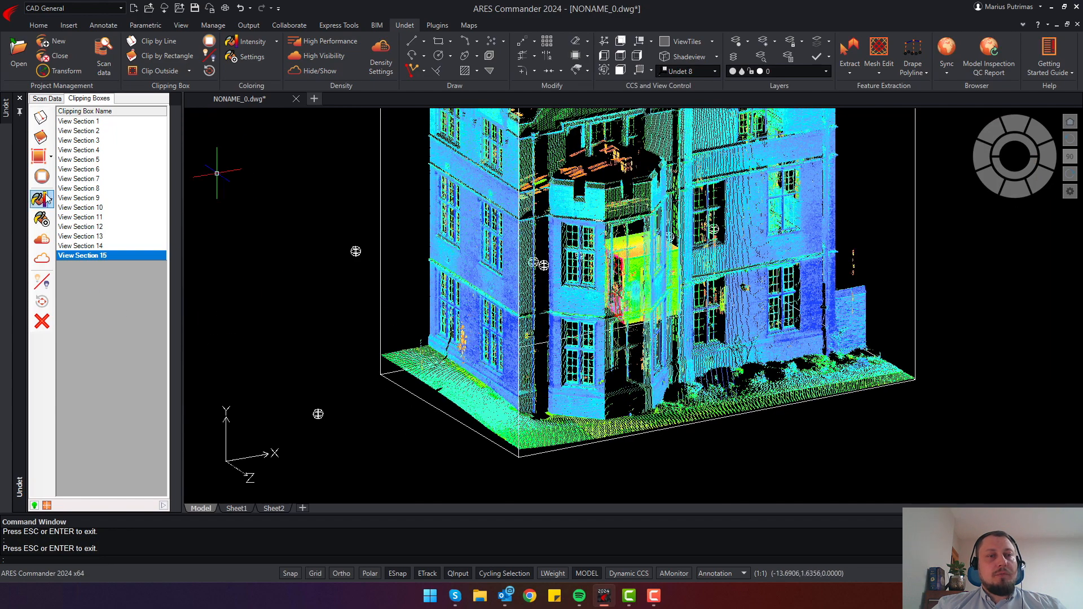
scroll(544, 265, "down", 3)
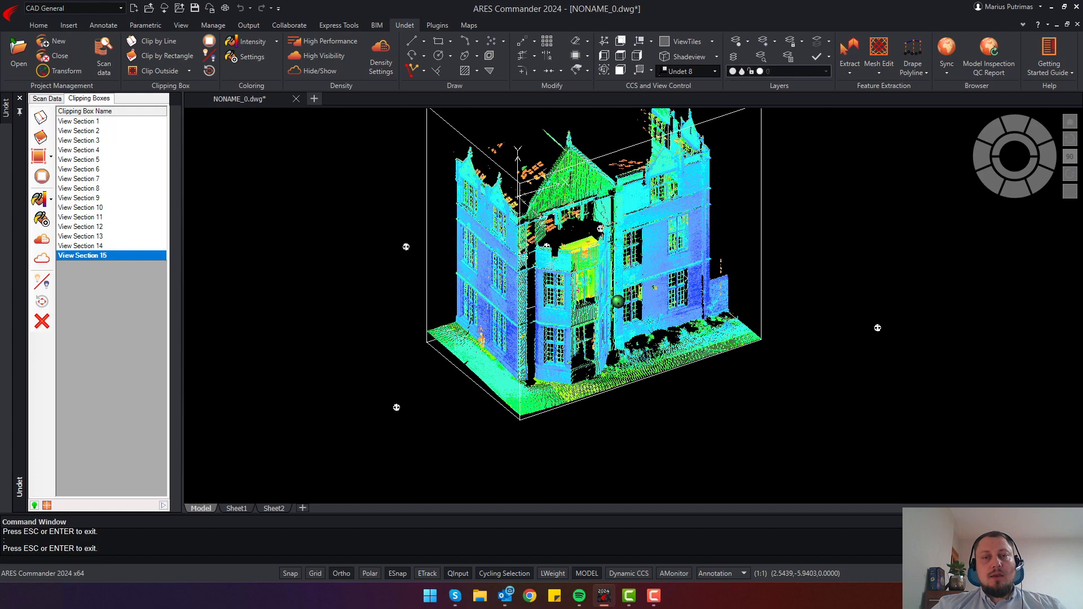
Step: Rename the active clipping box View Section 15 as 15
right_click(88, 258)
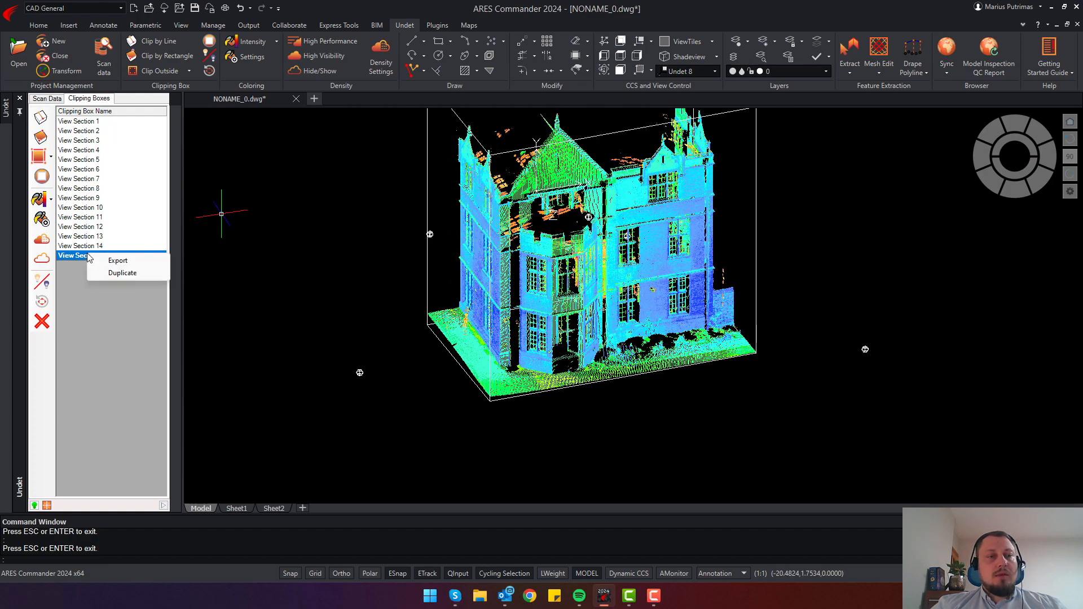
left_click(82, 262)
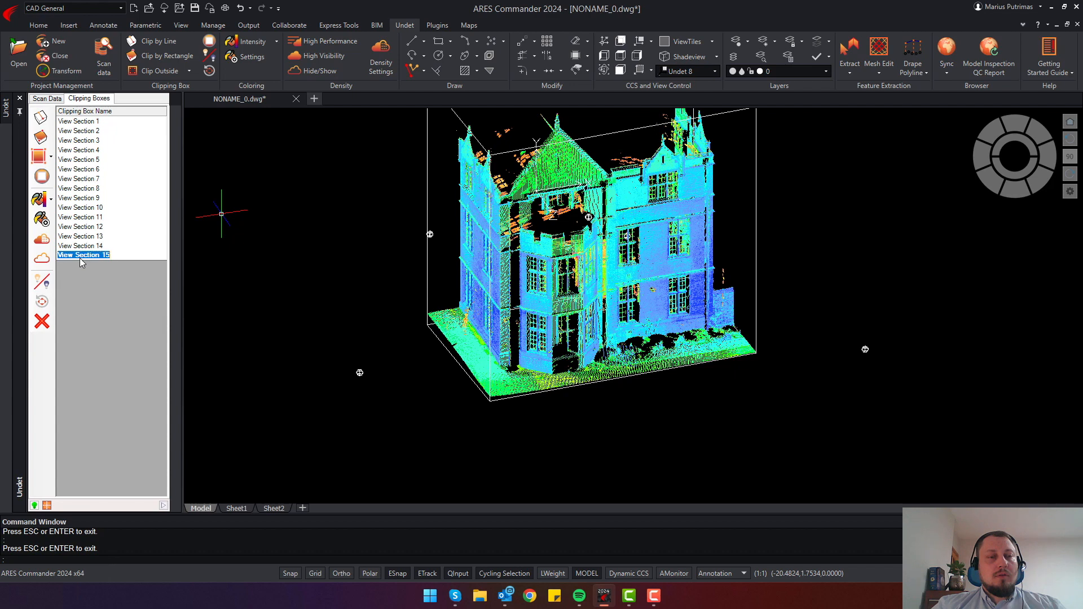
type("15")
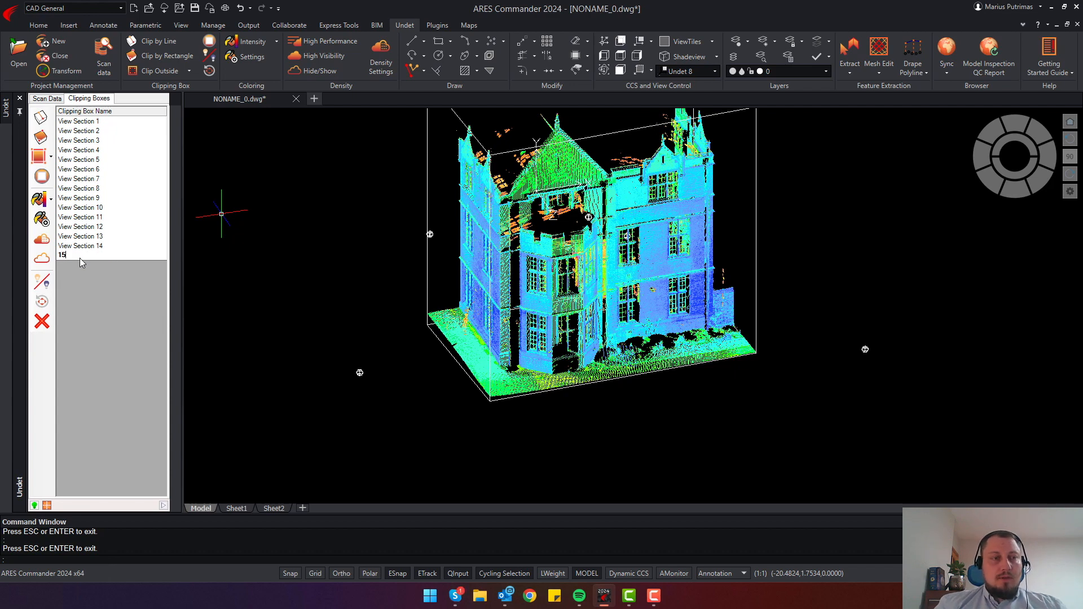
key("Return")
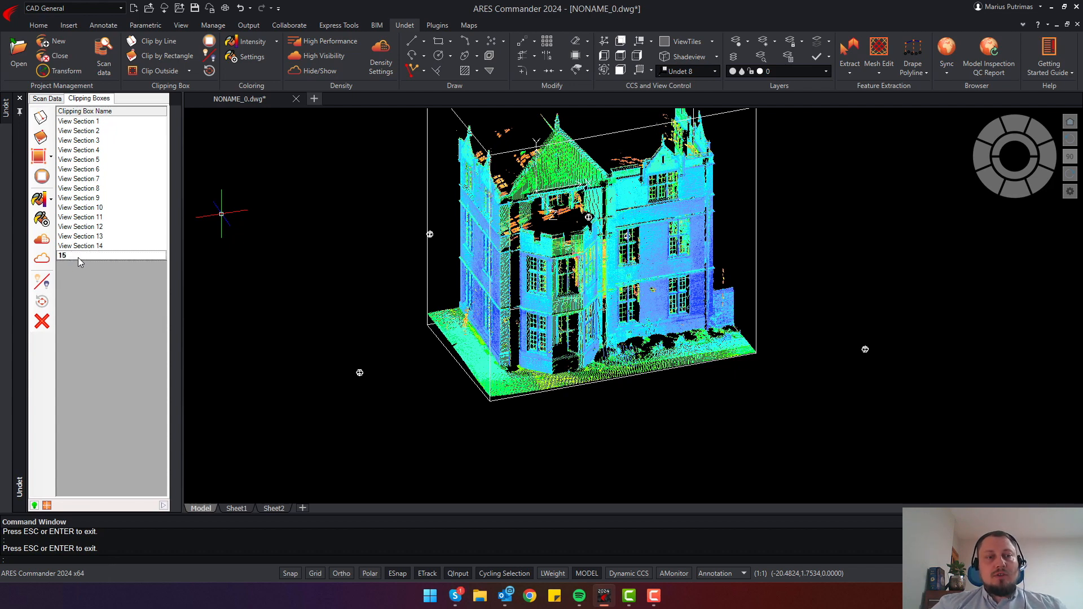
Step: Duplicate the clipping box named 15
left_click(79, 259)
right_click(85, 256)
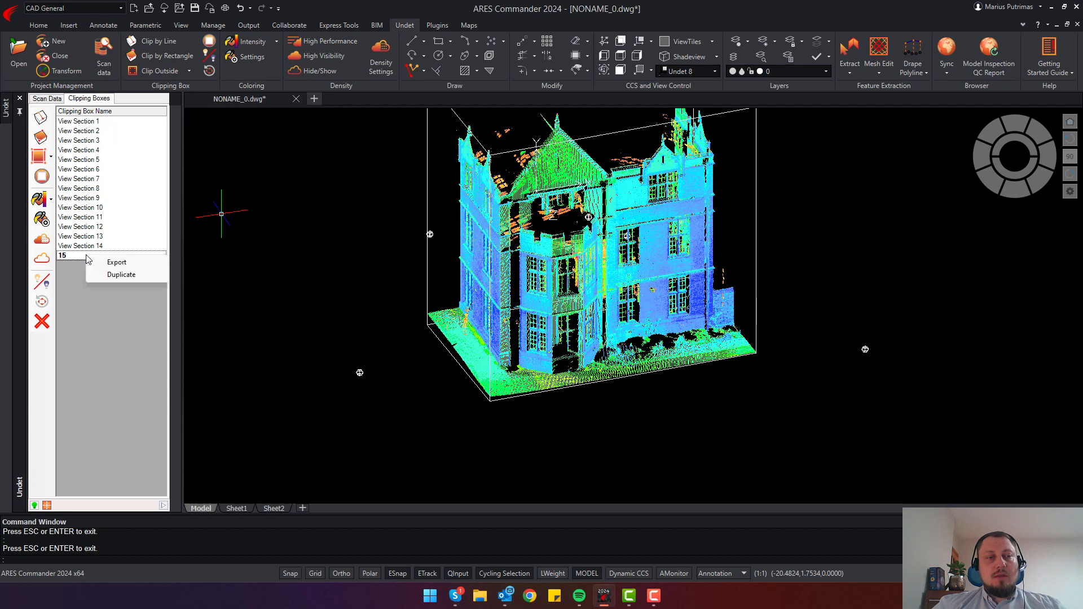
left_click(130, 279)
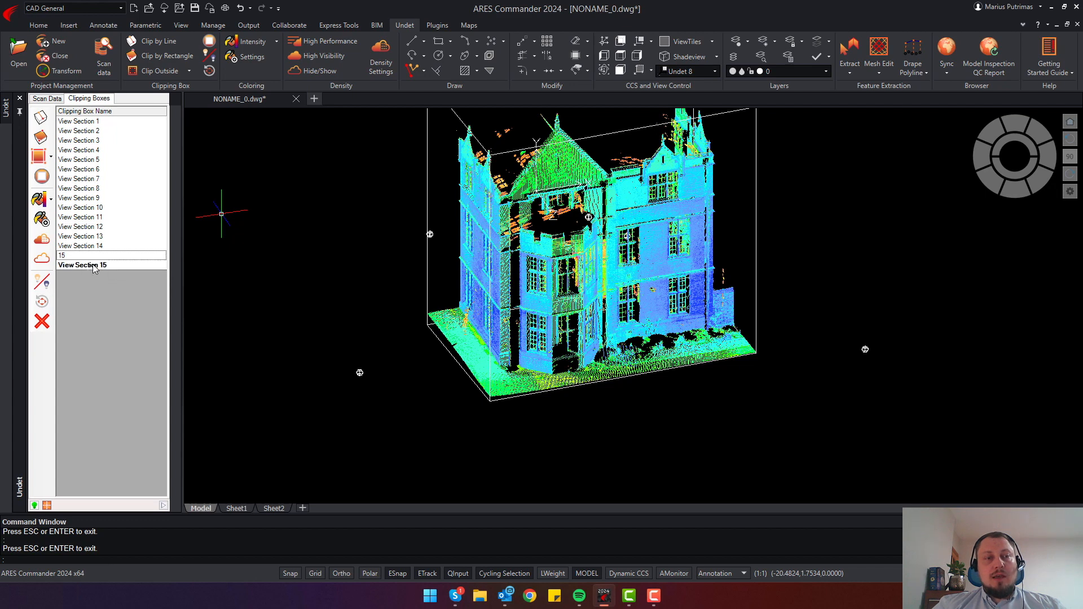
Step: Apply the duplicate clipping box View Section 15 and lower its top to just above the ground-floor windows, cutting off the upper floors
left_click(92, 264)
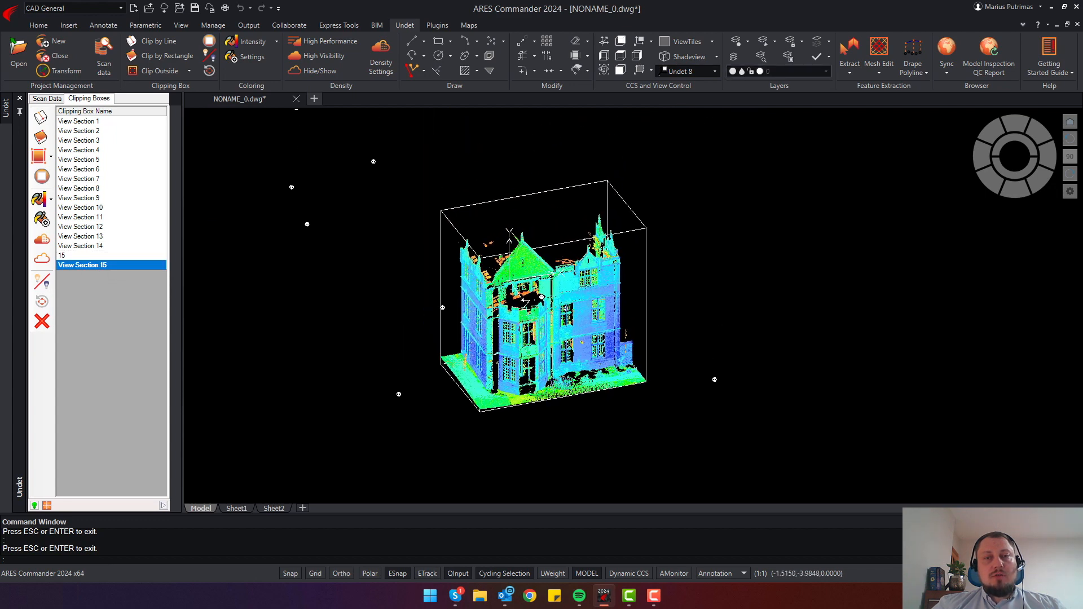
left_click(526, 303)
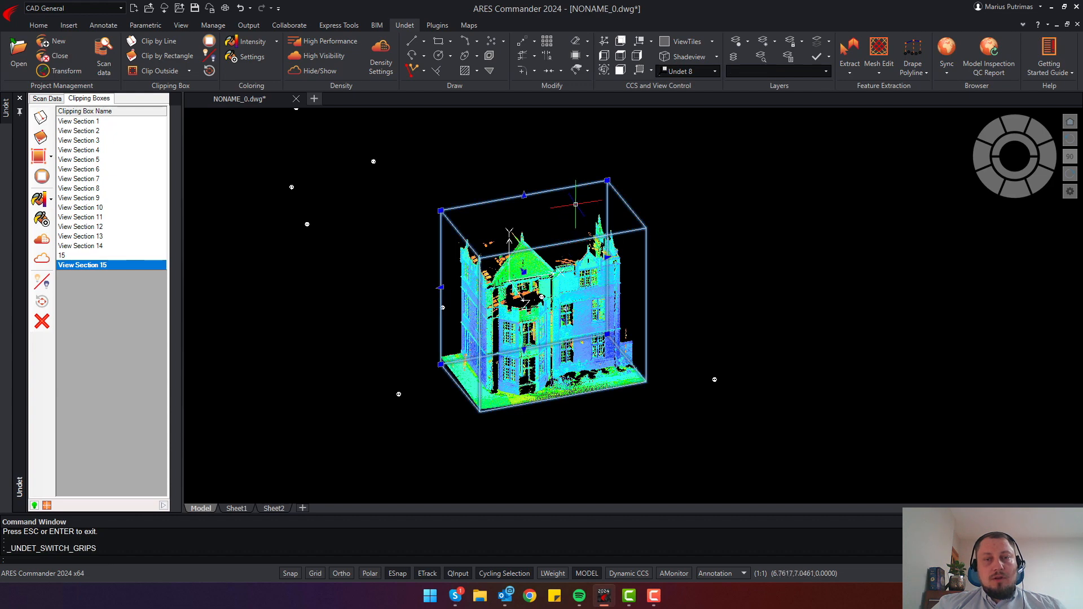
left_click(525, 195)
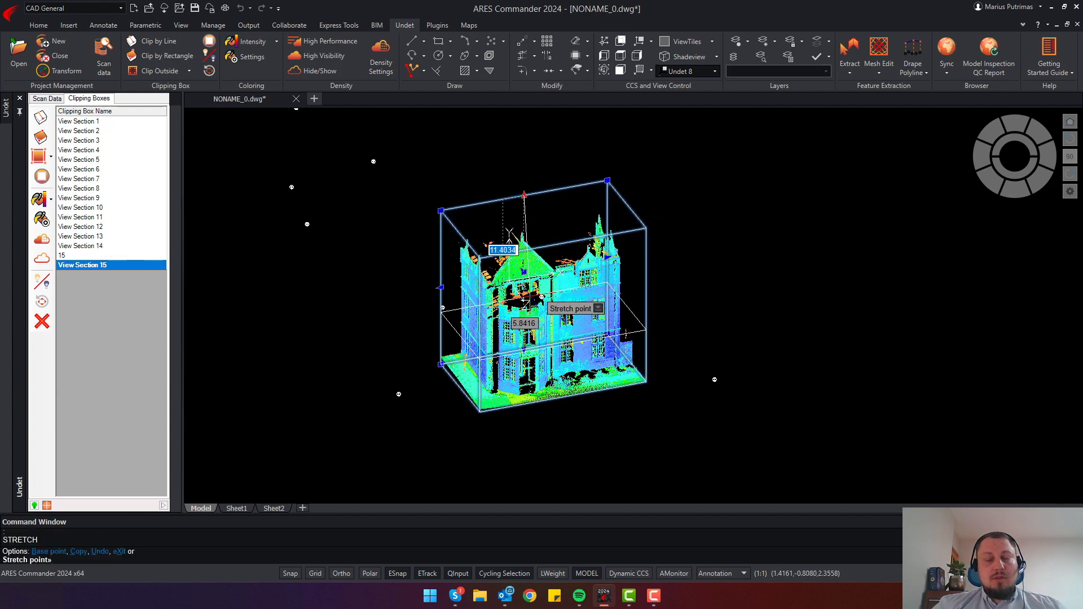
left_click(525, 297)
scroll(536, 344, "up", 2)
key("Escape")
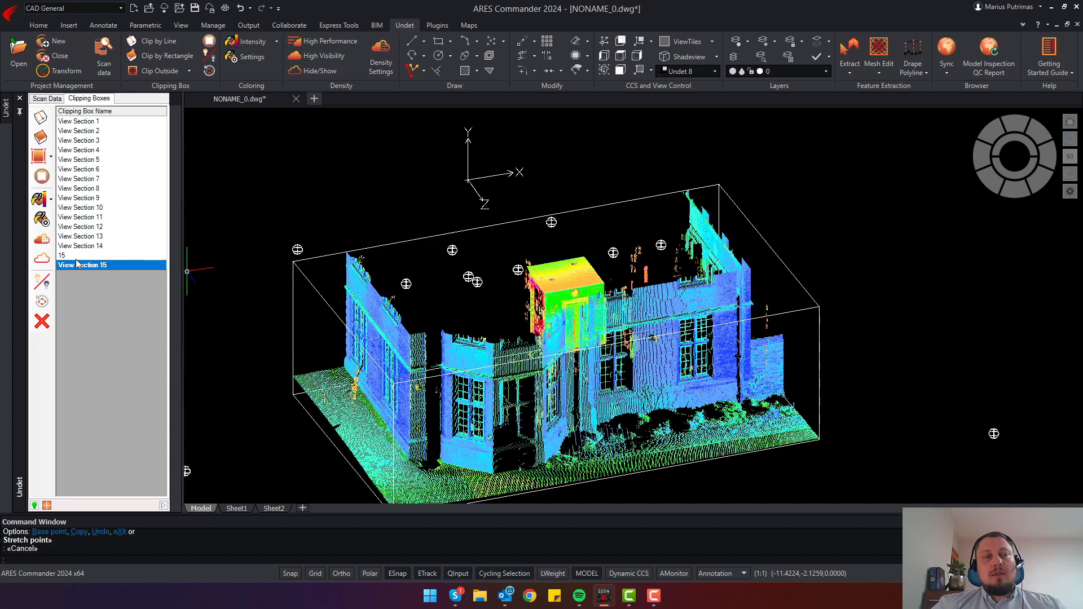
Step: Reapply the original clipping box 15 to compare the full-height building with the shortened duplicate
left_click(64, 257)
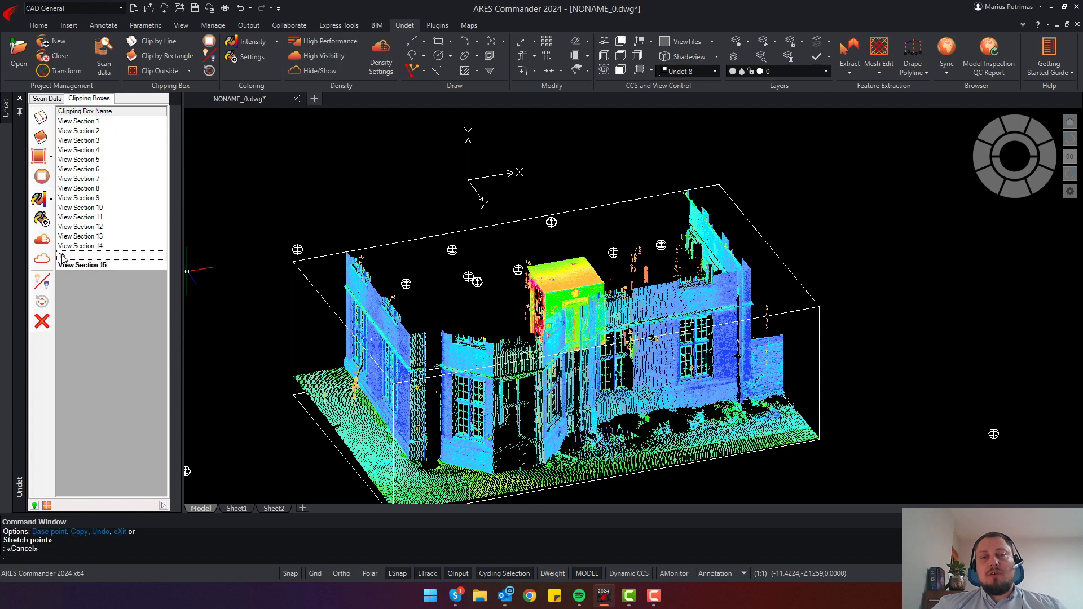
scroll(399, 291, "down", 2)
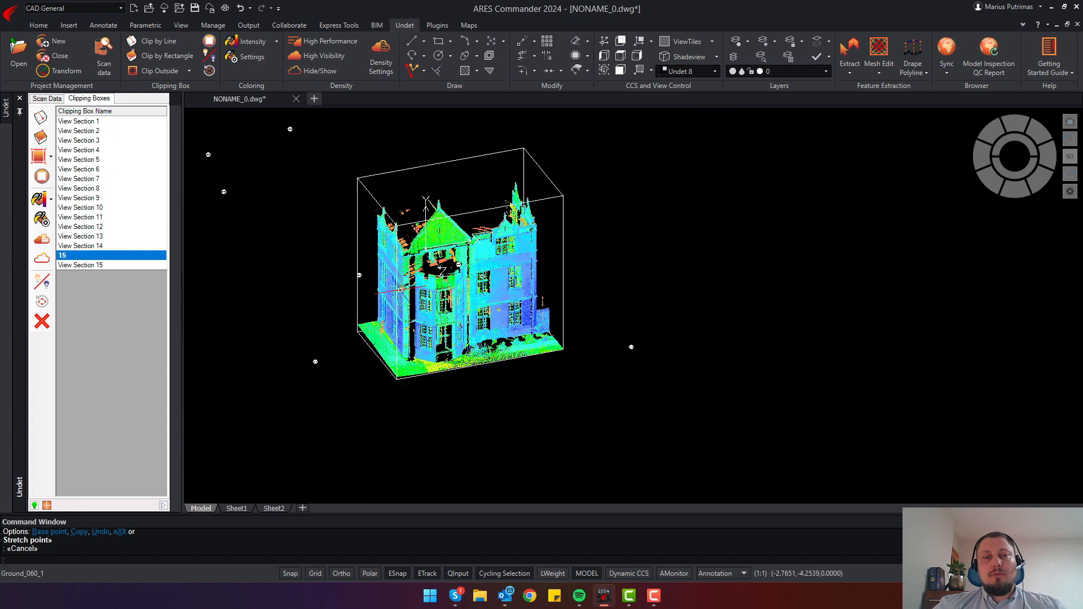
scroll(558, 410, "down", 2)
scroll(496, 363, "up", 2)
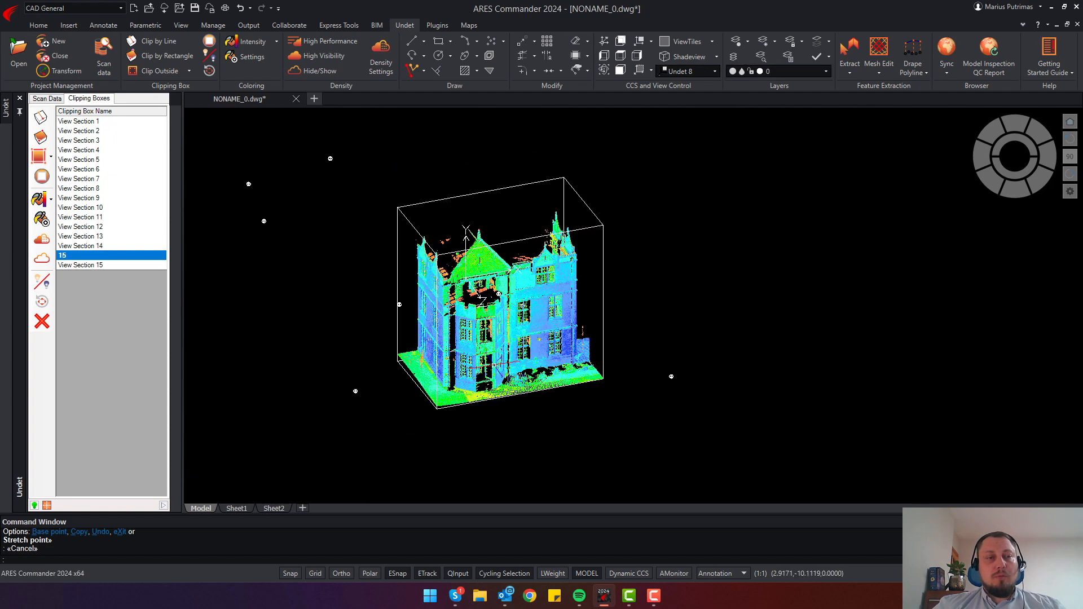
Step: Try to export the clipping box named 15
right_click(94, 260)
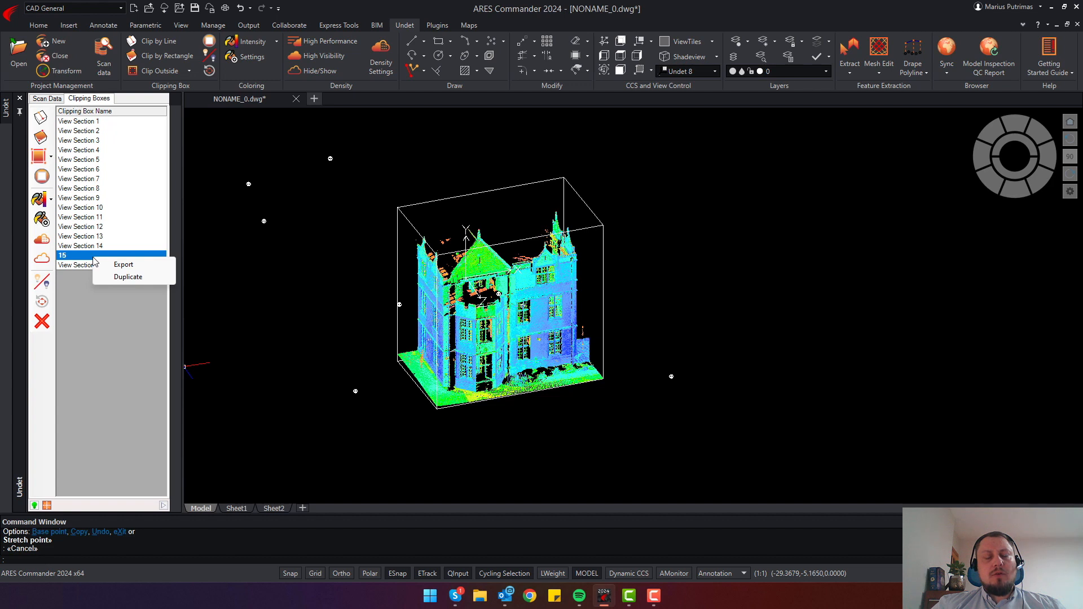
left_click(127, 266)
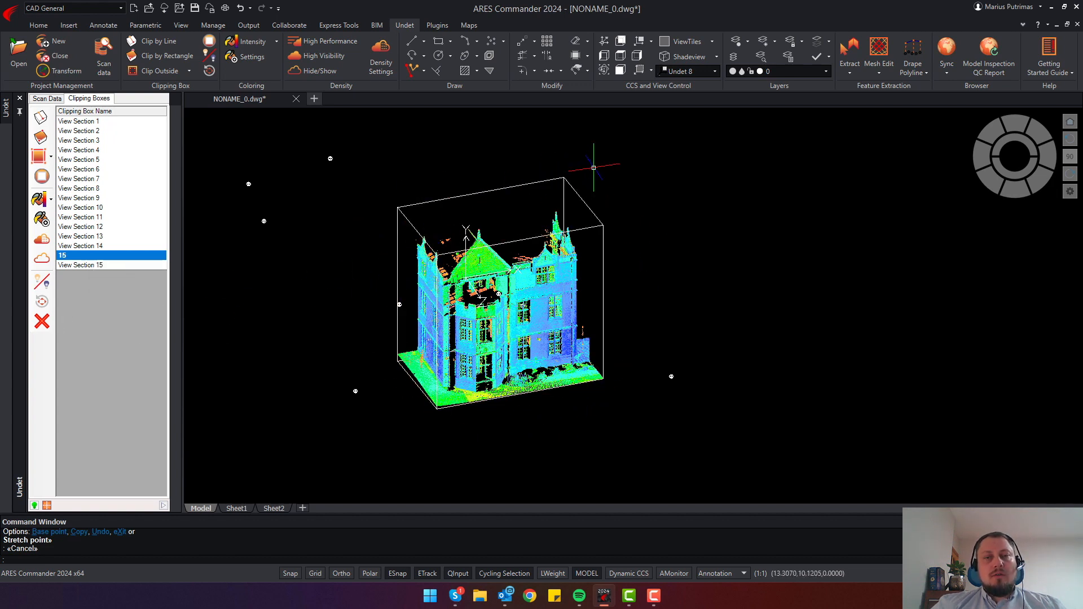
right_click(85, 259)
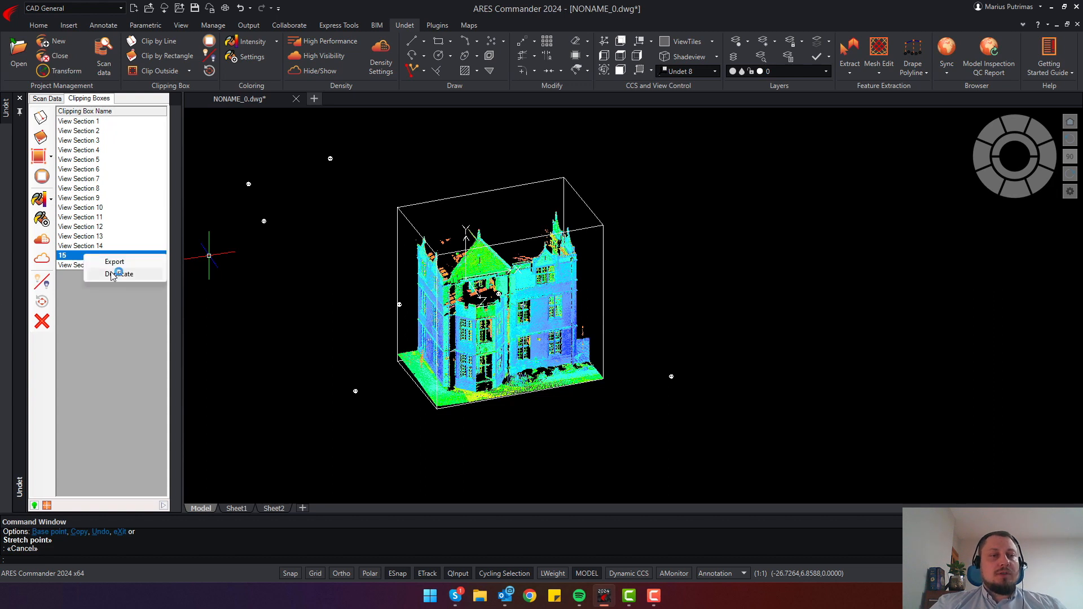
left_click(103, 332)
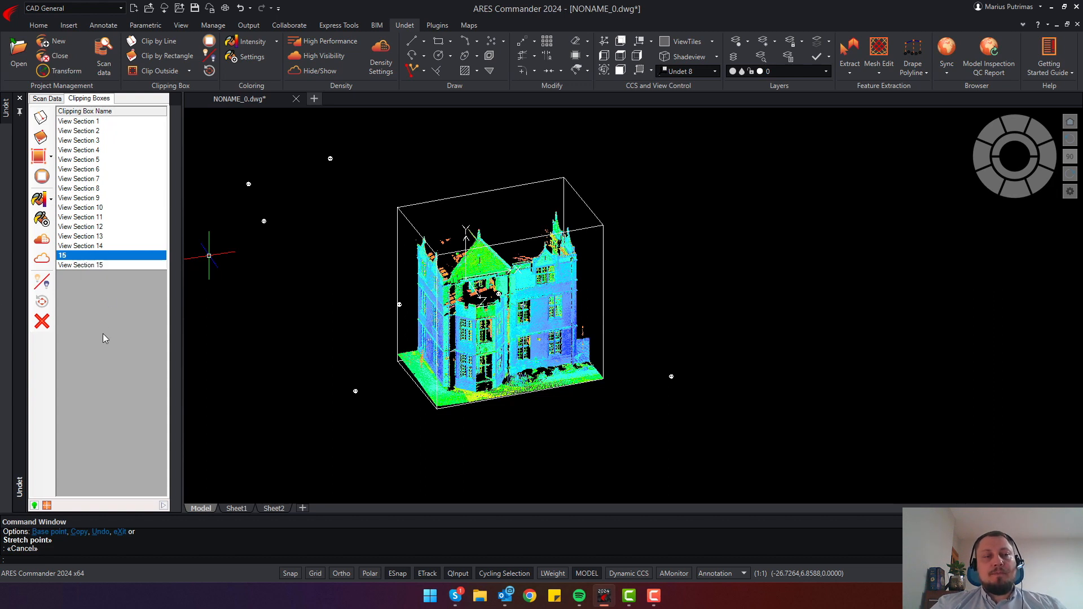
left_click(102, 334)
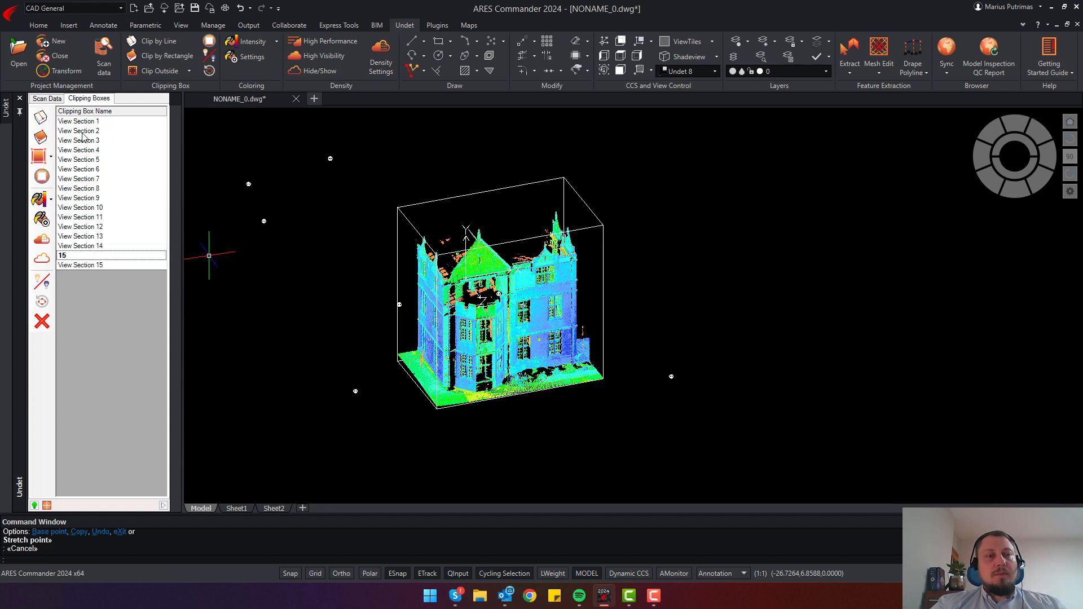
Step: Remove the clipping boxes View Section 4 through View Section 14
left_click(87, 151)
left_click(101, 246, "shift")
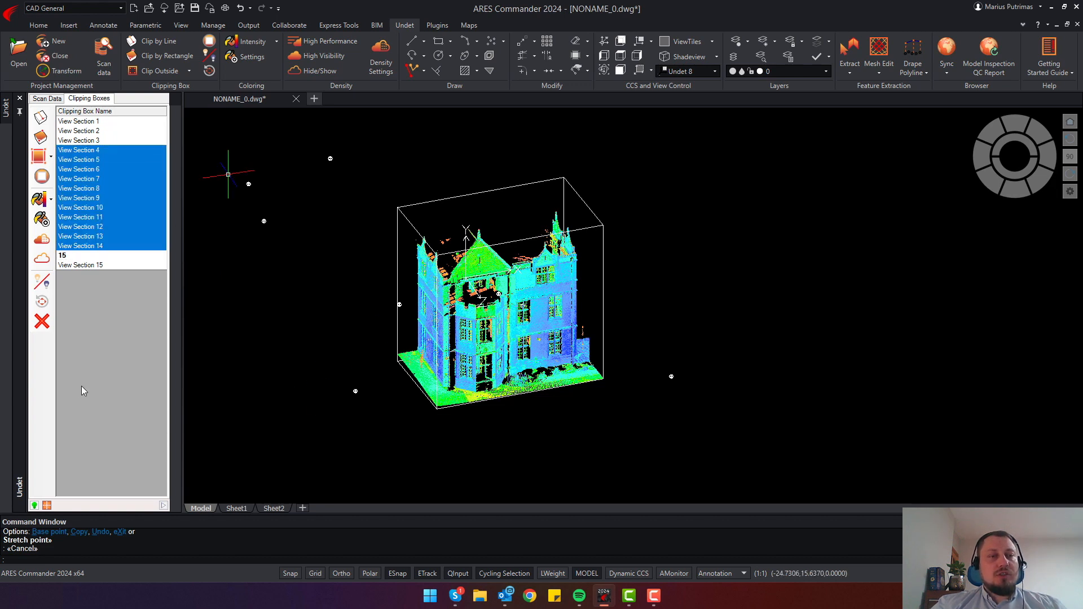
left_click(40, 330)
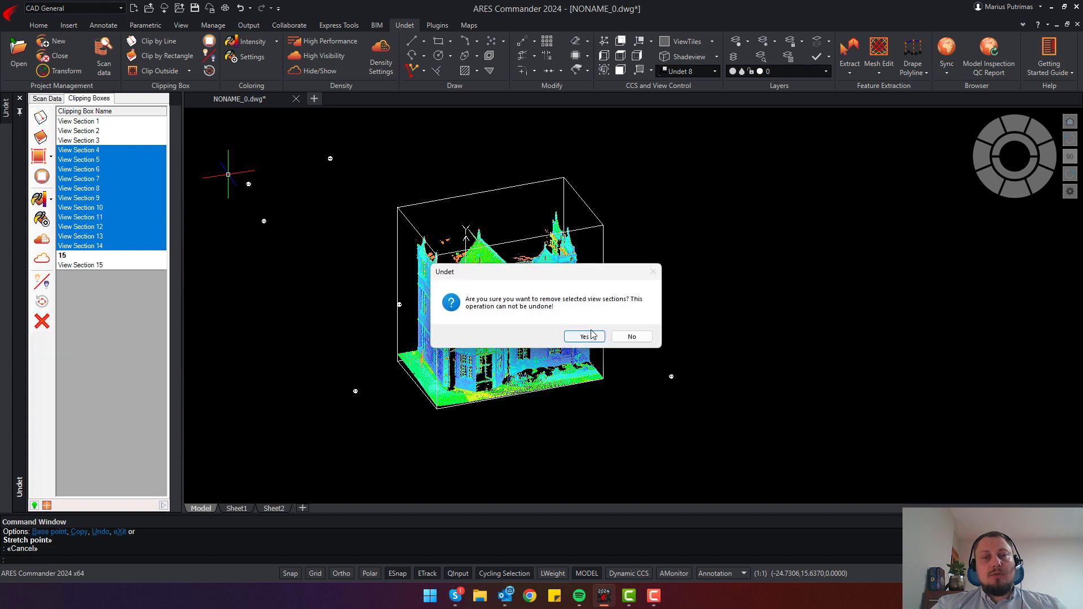
left_click(585, 337)
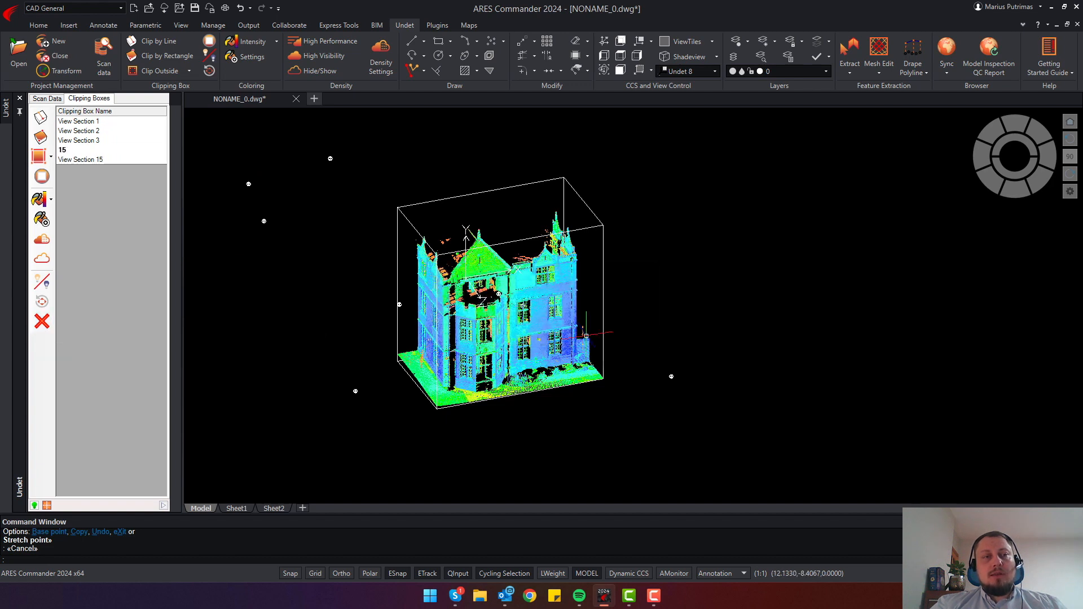
Step: Remove all remaining clipping boxes and view the whole unclipped point cloud from the long facade side
left_click(82, 161, "shift")
left_click(42, 322)
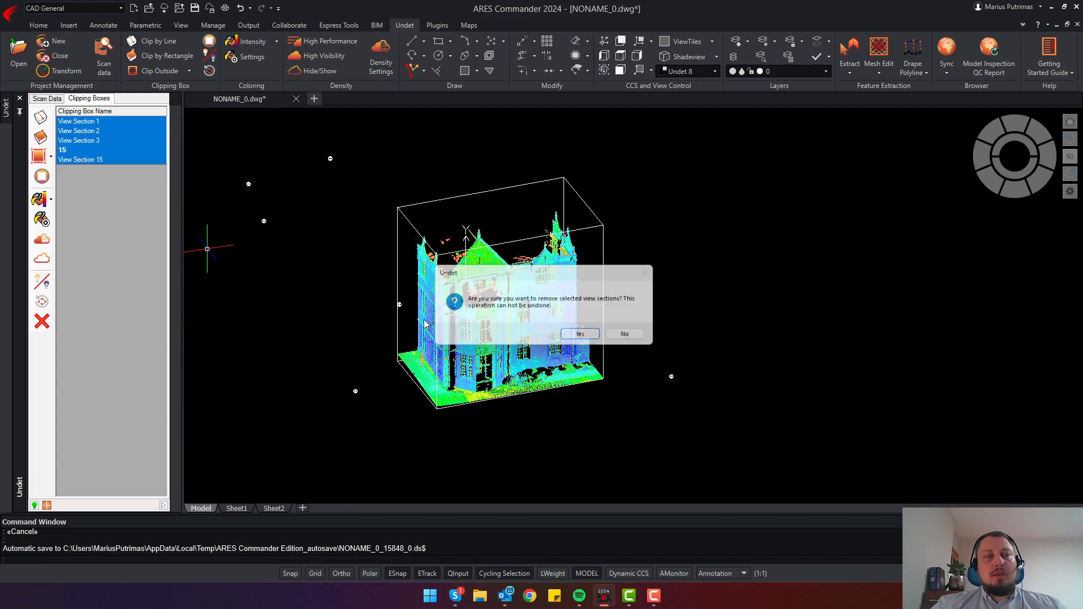
left_click(584, 335)
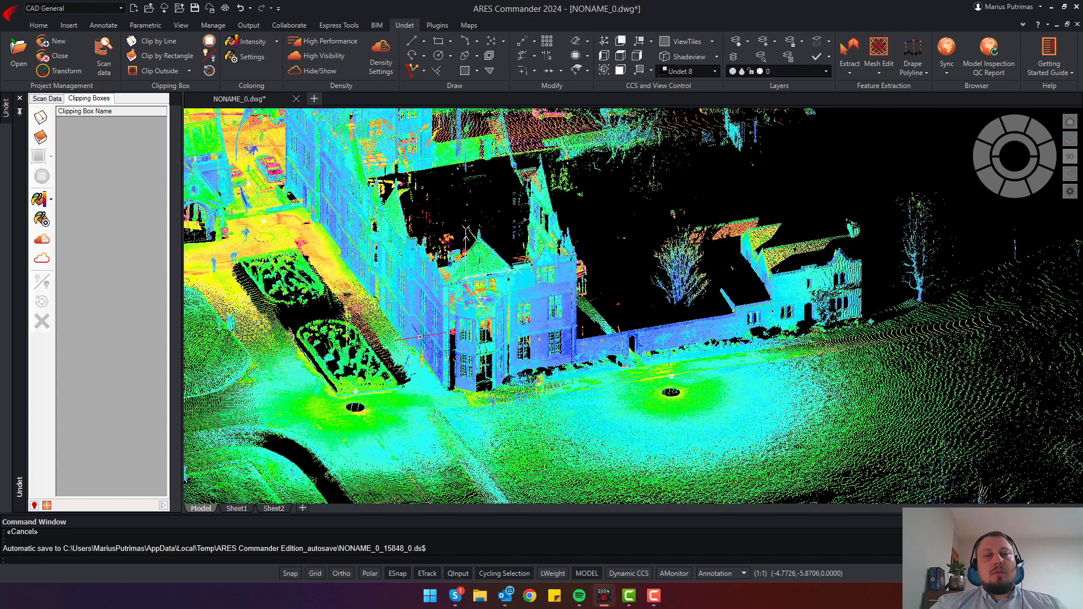
scroll(457, 341, "down", 4)
middle_click_drag(414, 330, 491, 327, "shift")
scroll(491, 326, "up", 3)
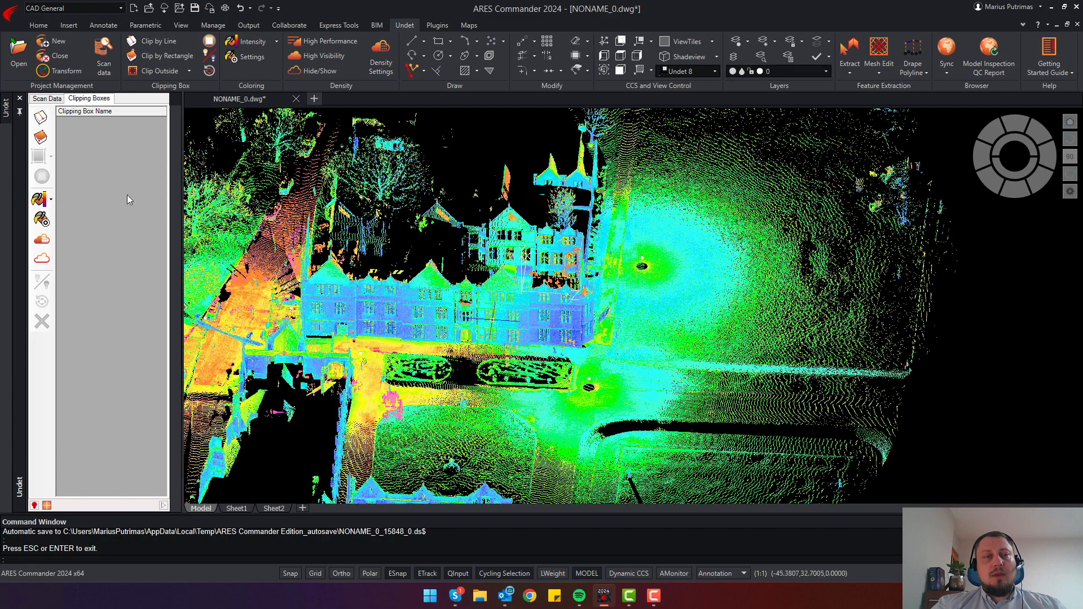